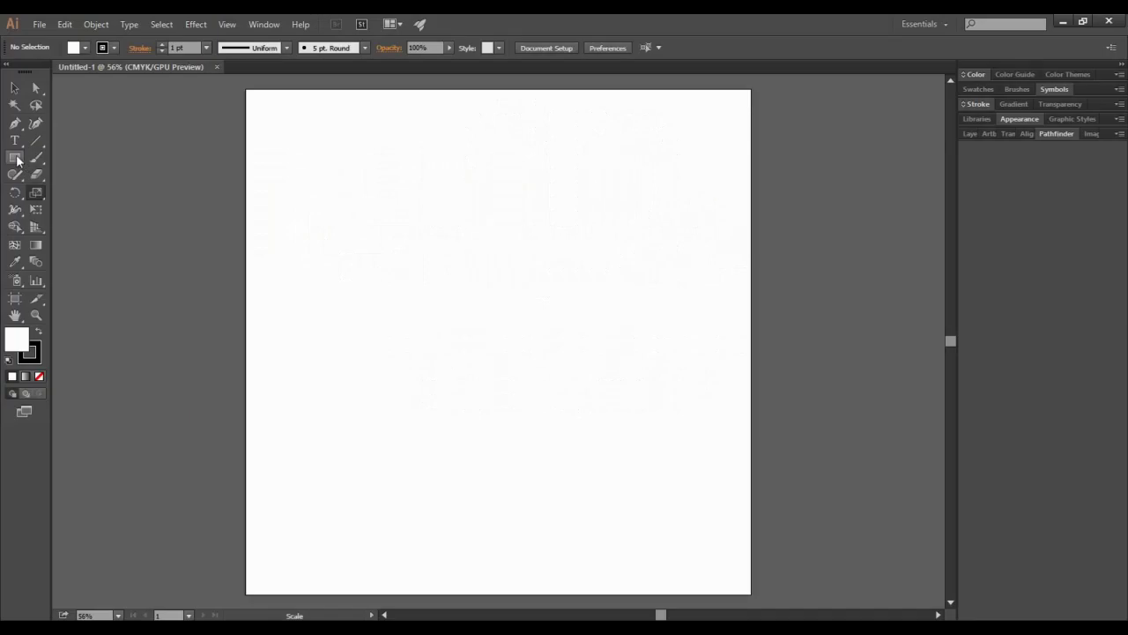
# Draw a long 1030 × 61 px bar with black fill and no stroke, nudged slightly lower
pyautogui.click(15, 157)
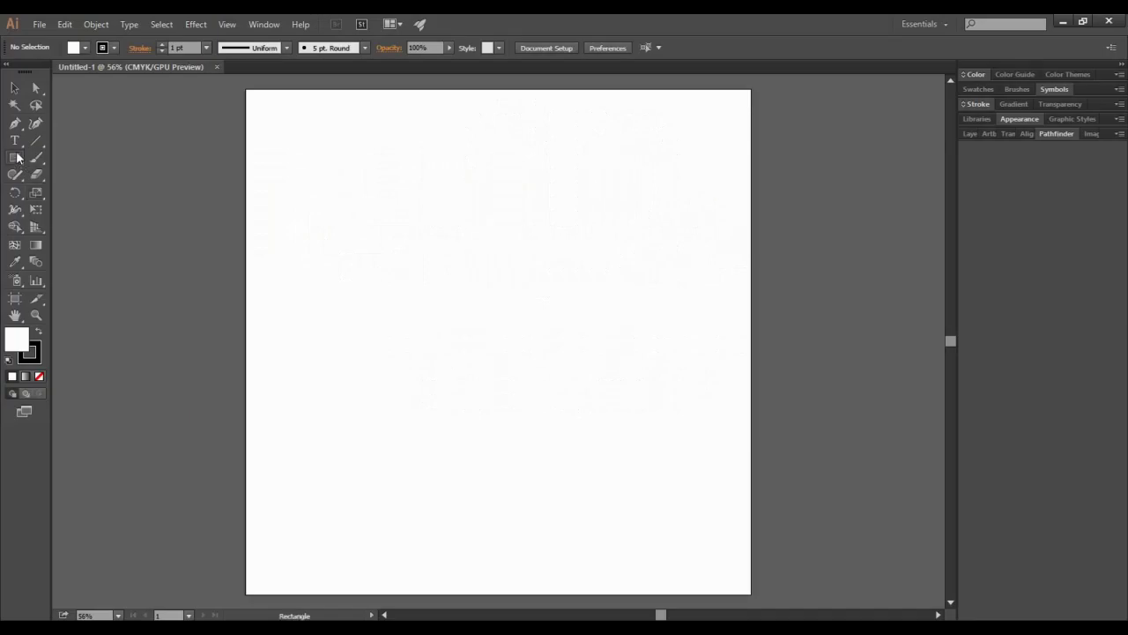
pyautogui.moveTo(290, 225); pyautogui.dragTo(697, 248)
pyautogui.click(14, 87)
pyautogui.click(38, 332)
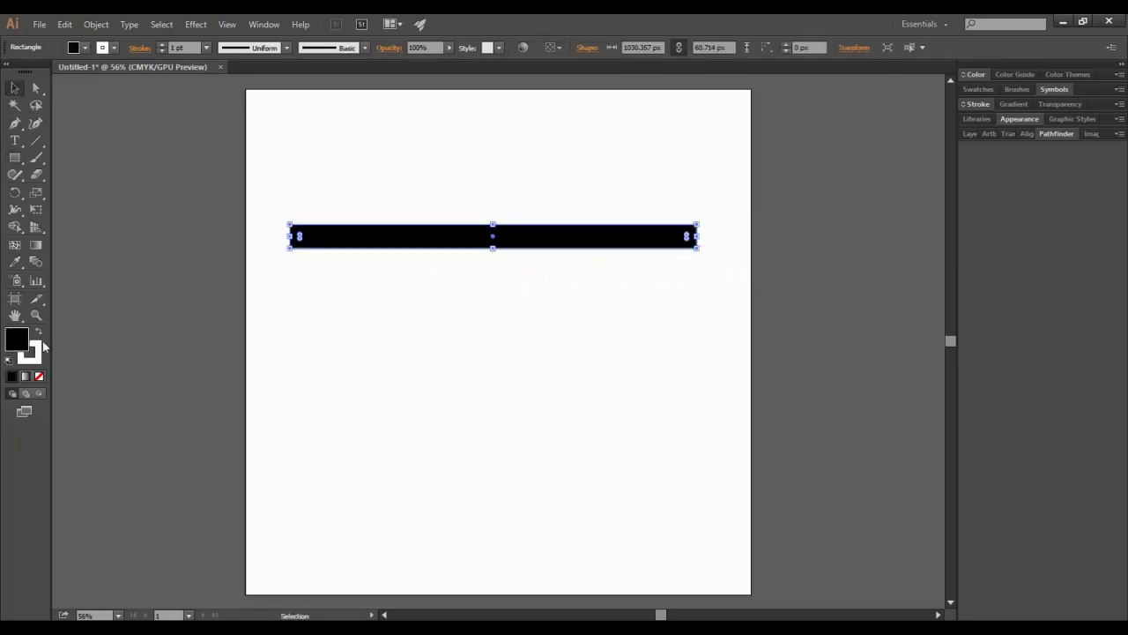
pyautogui.click(38, 375)
pyautogui.click(358, 323)
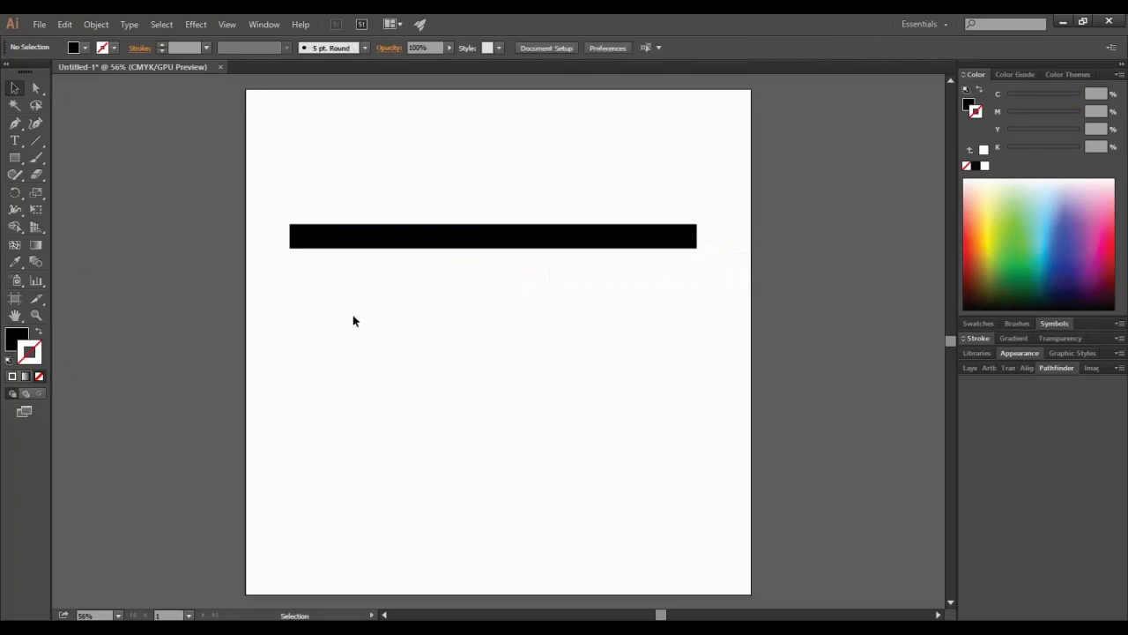
pyautogui.hotkey('ctrl', '1')
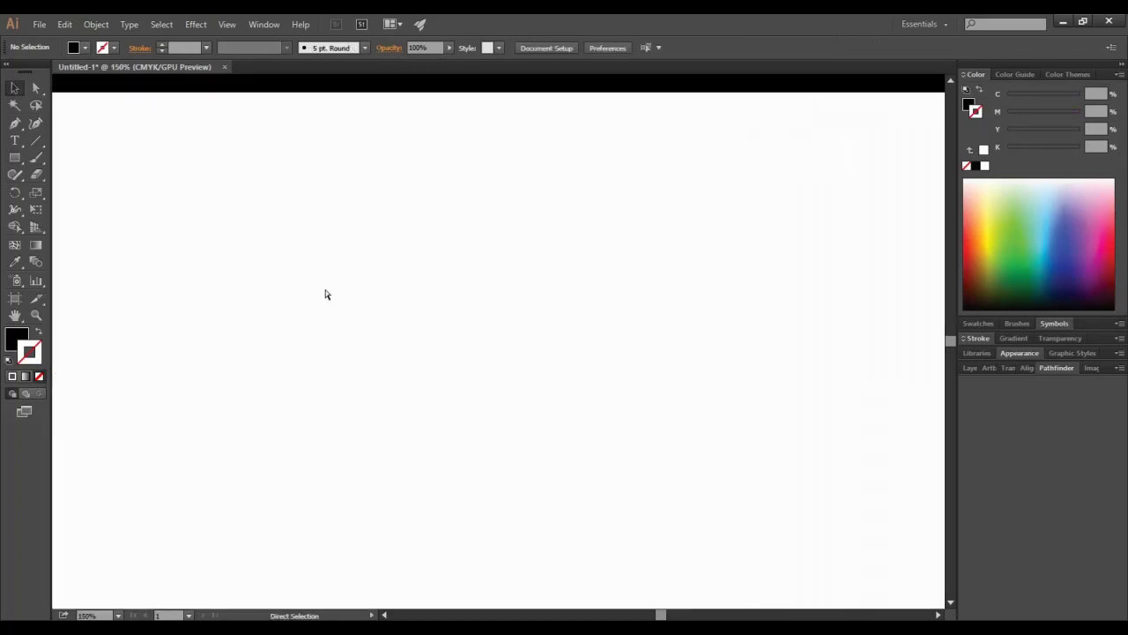
pyautogui.moveTo(347, 164); pyautogui.dragTo(348, 182)
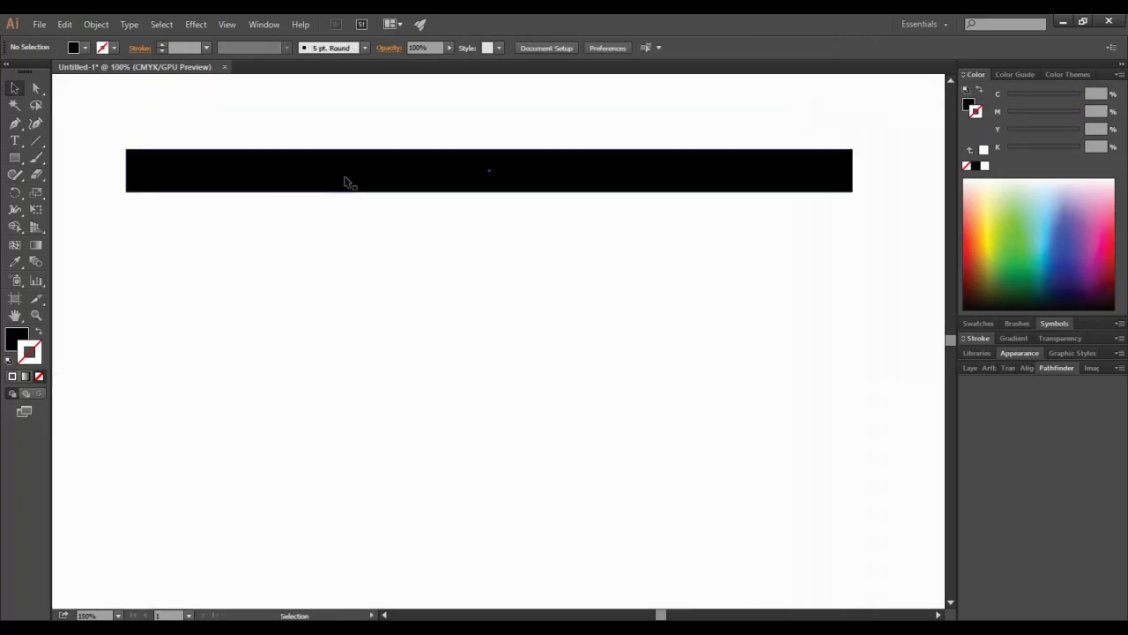
# Duplicate the bar downward, then duplicate the pair, building a stack of black bars
pyautogui.click(62, 22)
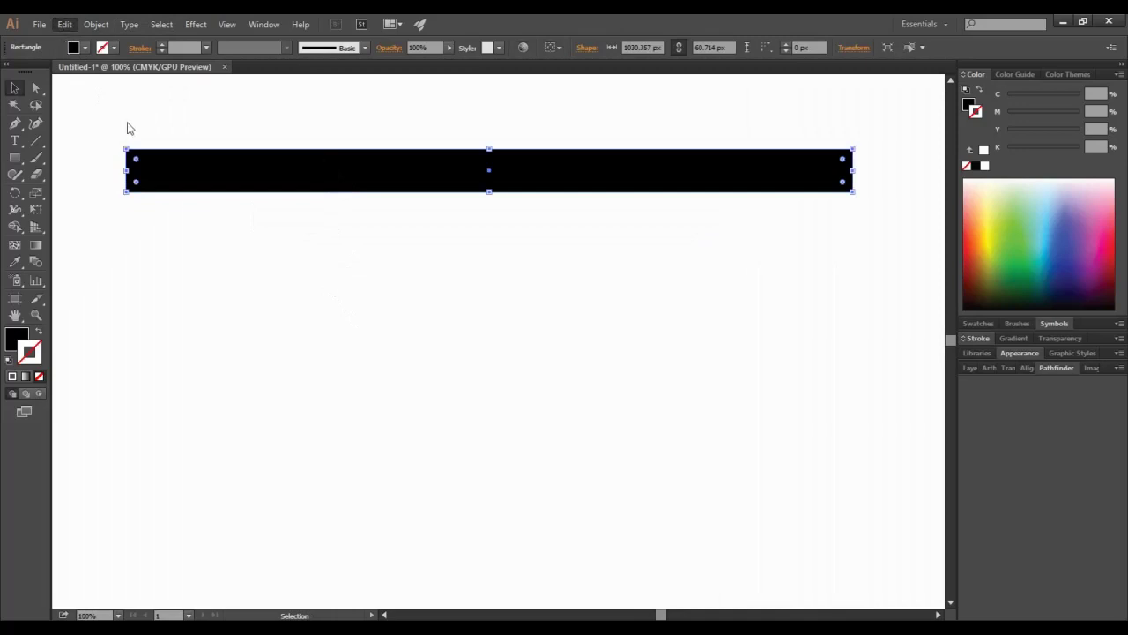
pyautogui.moveTo(525, 171); pyautogui.dragTo(525, 224)
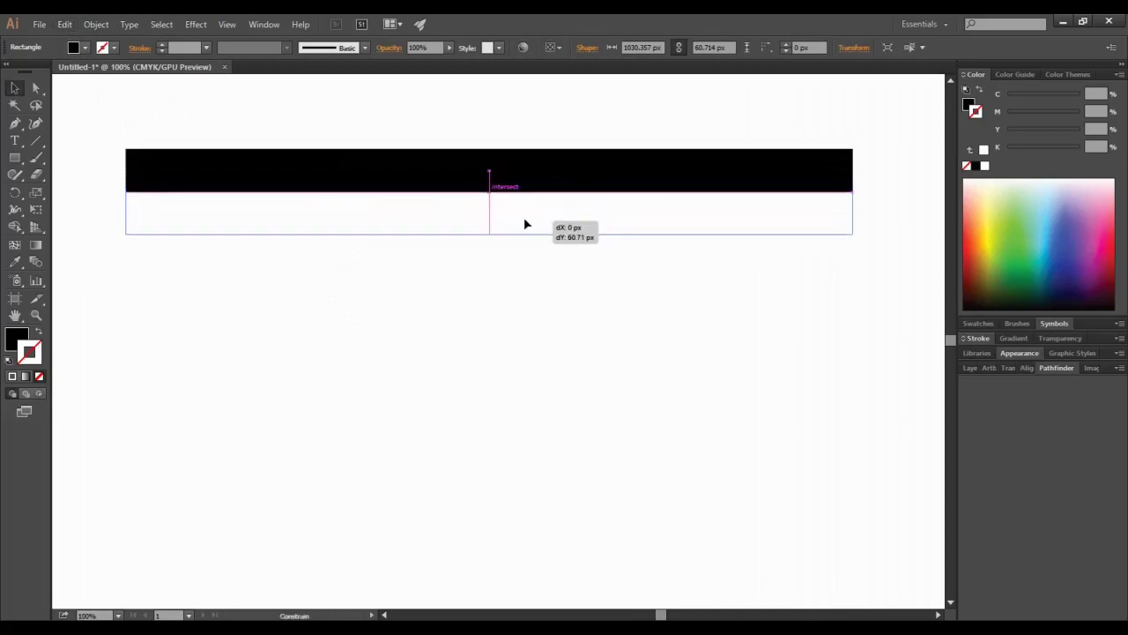
pyautogui.moveTo(489, 235); pyautogui.dragTo(492, 213)
pyautogui.click(491, 262)
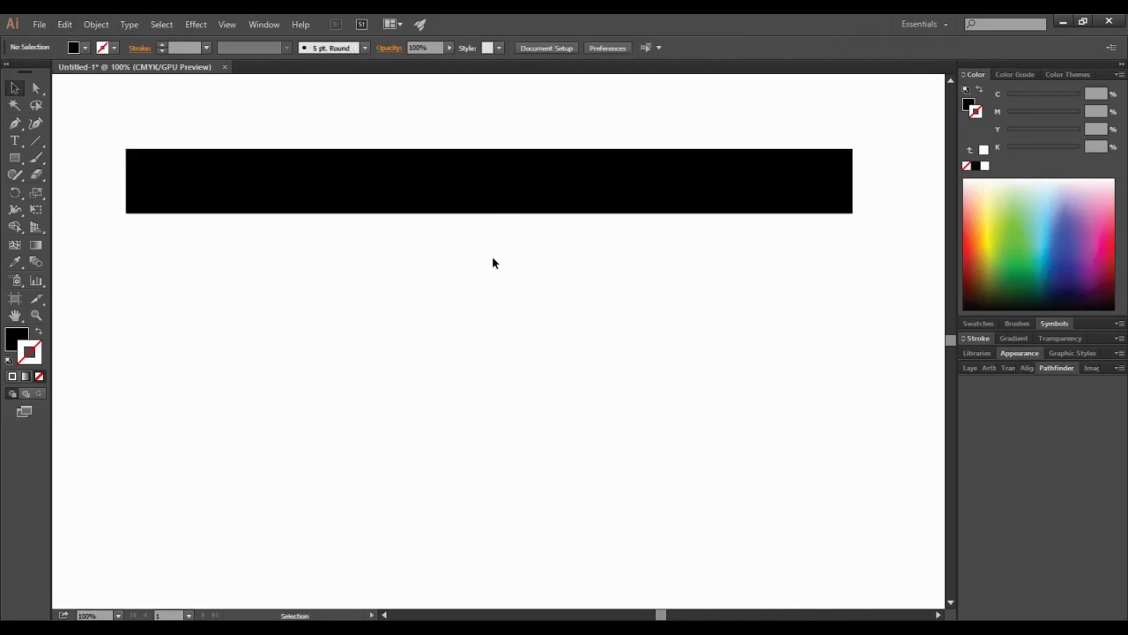
pyautogui.moveTo(235, 116); pyautogui.dragTo(271, 235)
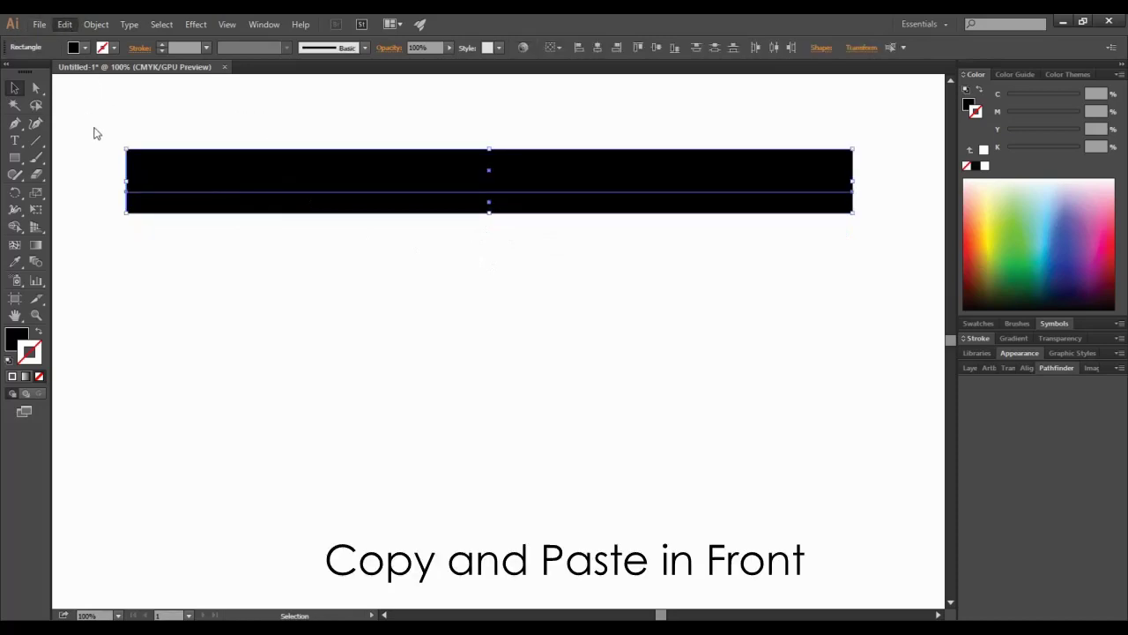
pyautogui.moveTo(448, 176); pyautogui.dragTo(448, 244)
pyautogui.click(447, 344)
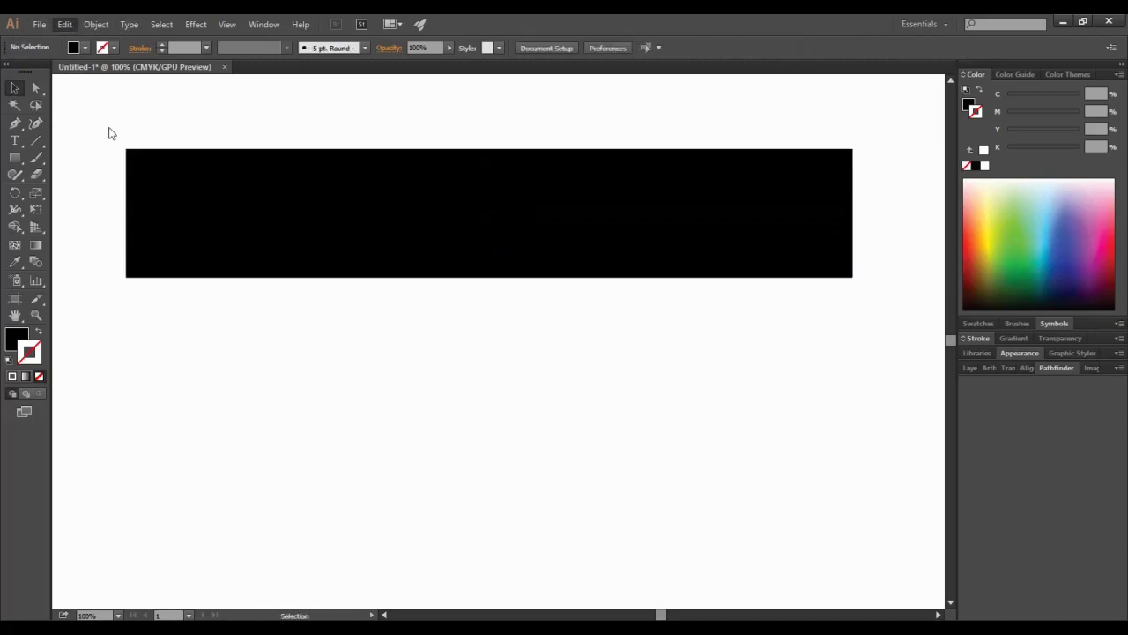
# Shift the bars apart so three bars sit with equal white gaps
pyautogui.moveTo(503, 186); pyautogui.dragTo(450, 302)
pyautogui.click(464, 397)
pyautogui.click(216, 206)
pyautogui.click(216, 206)
pyautogui.click(214, 269)
pyautogui.click(217, 332)
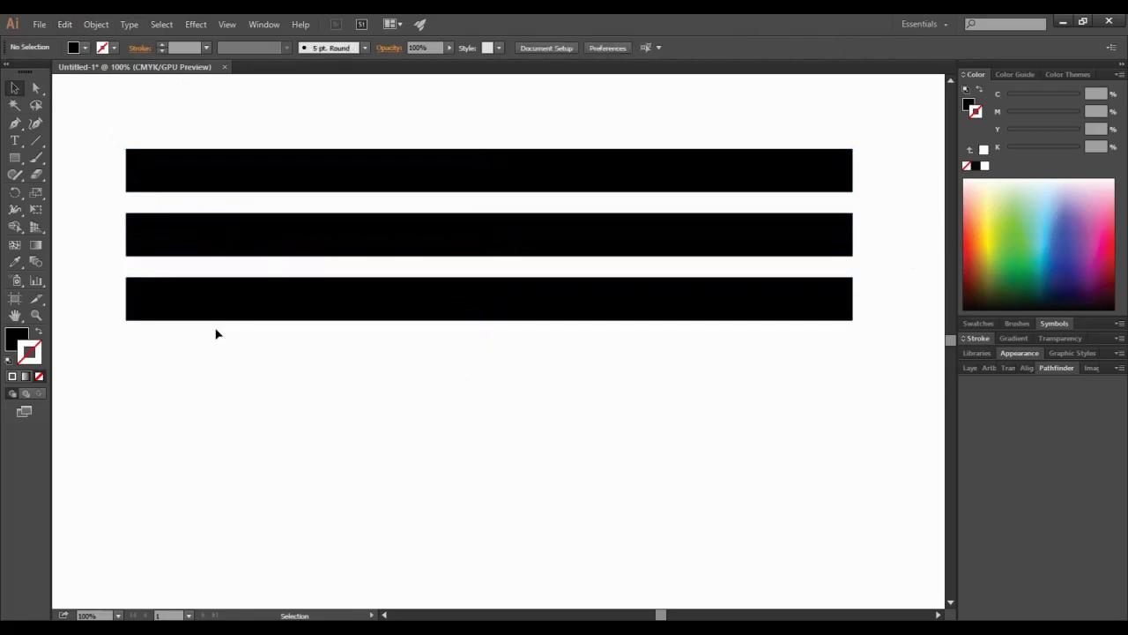
pyautogui.click(385, 614)
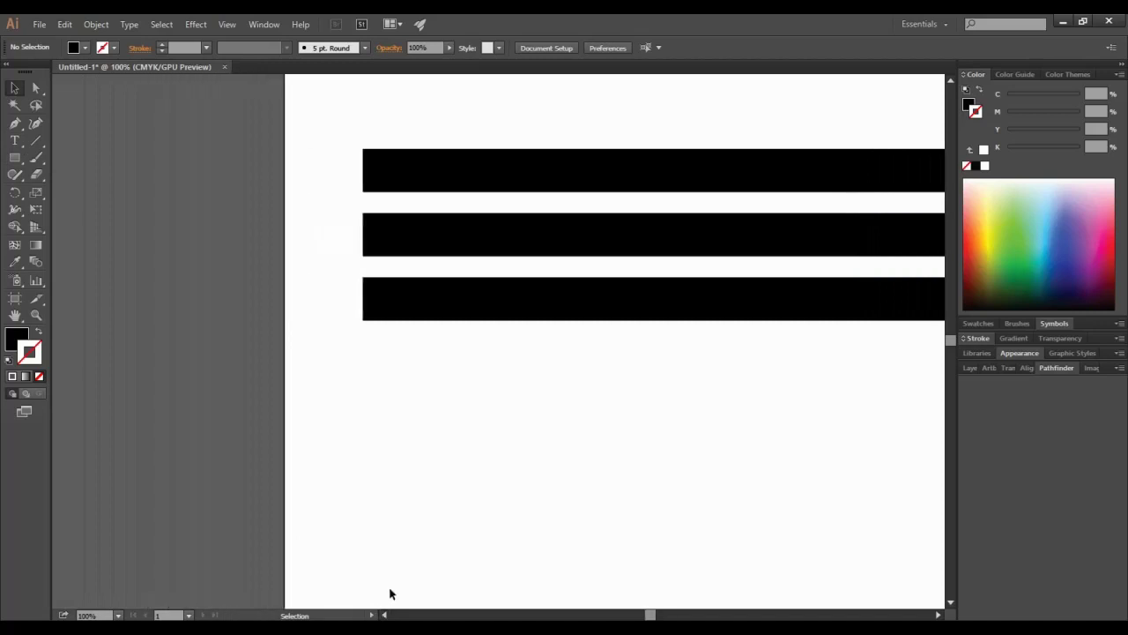
# At 200% zoom, draw a 152 px circle from the top bar's left corner at 50% opacity
pyautogui.scroll(1, 365, 347)
pyautogui.hotkey('ctrl', '+')
pyautogui.hotkey('ctrl', '+')
pyautogui.scroll(1, 360, 373)
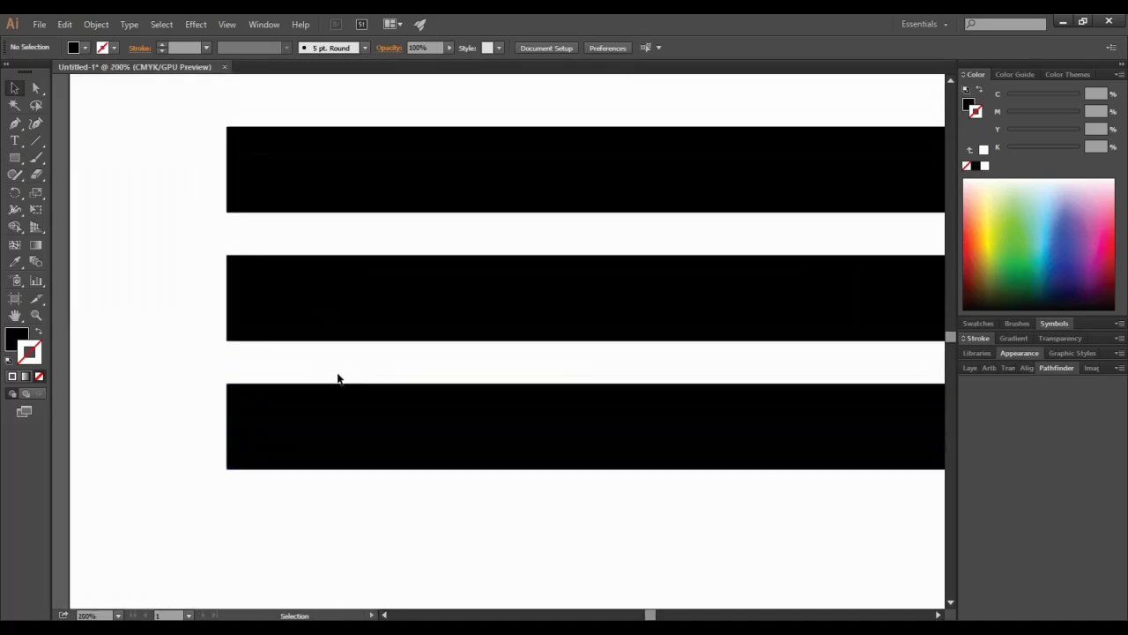
pyautogui.press('l')
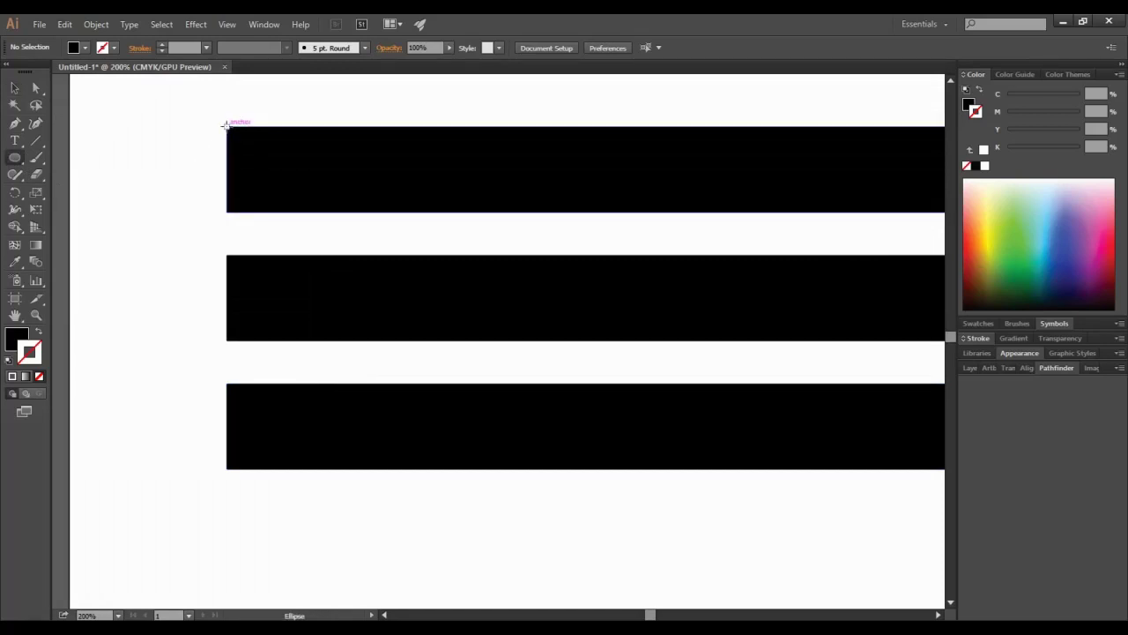
pyautogui.press('v')
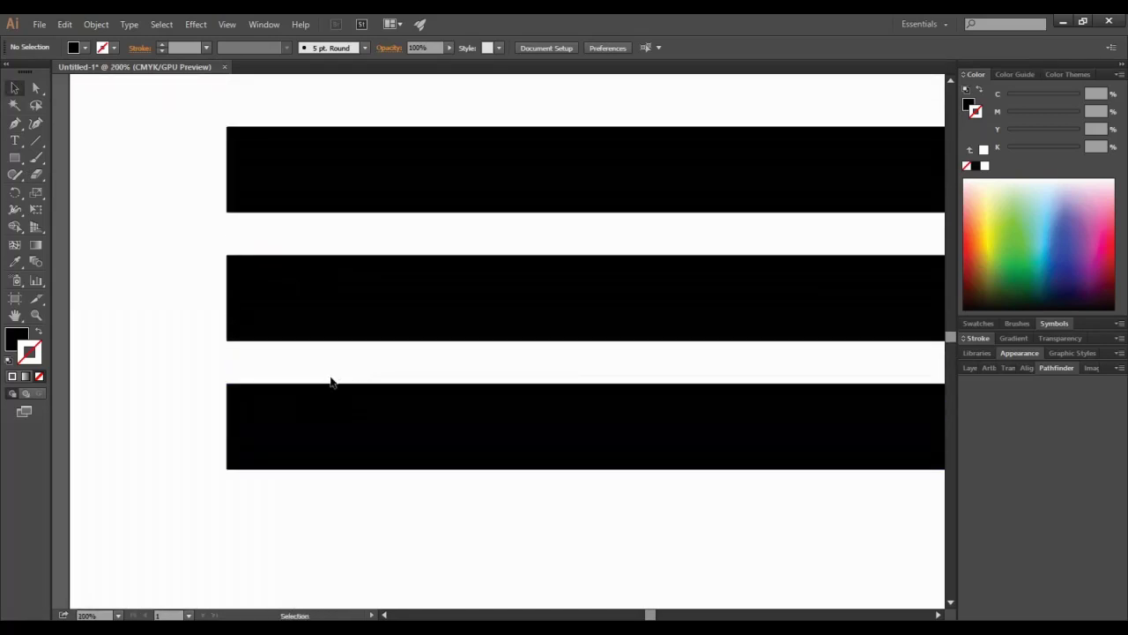
pyautogui.press('l')
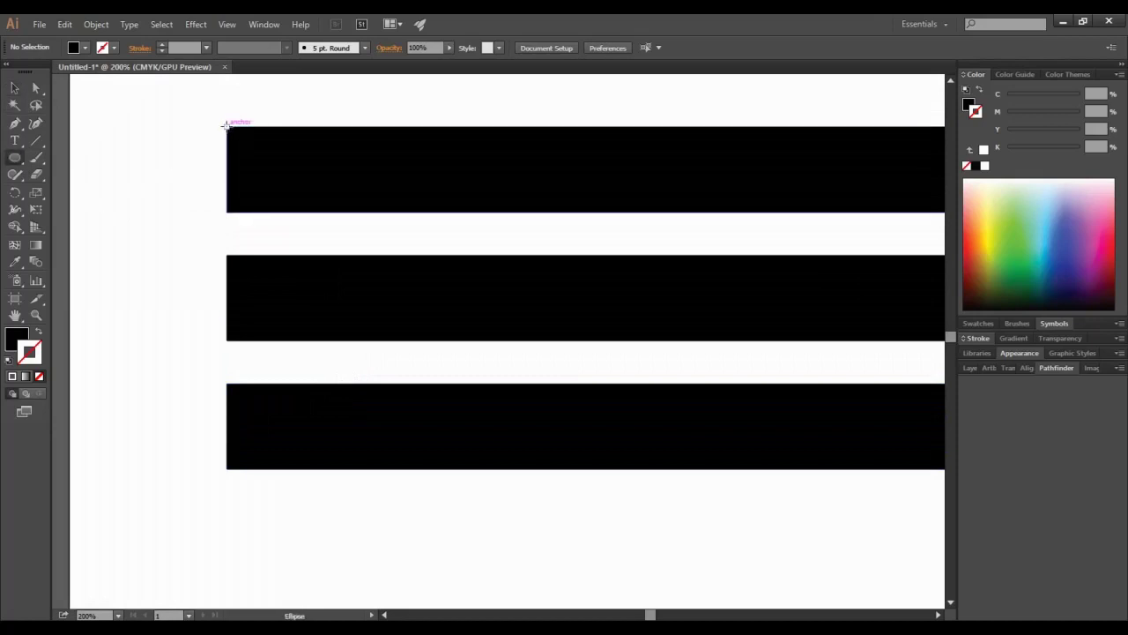
pyautogui.moveTo(228, 126); pyautogui.dragTo(440, 298)
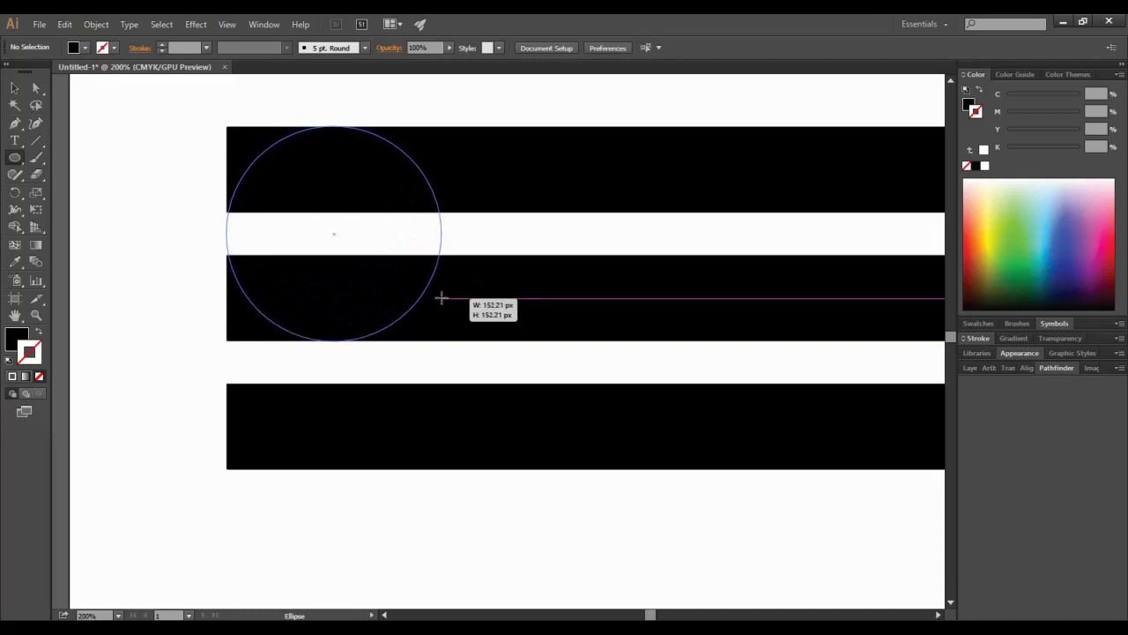
pyautogui.moveTo(440, 298); pyautogui.dragTo(441, 299)
pyautogui.click(13, 91)
pyautogui.click(433, 46)
pyautogui.write('50')
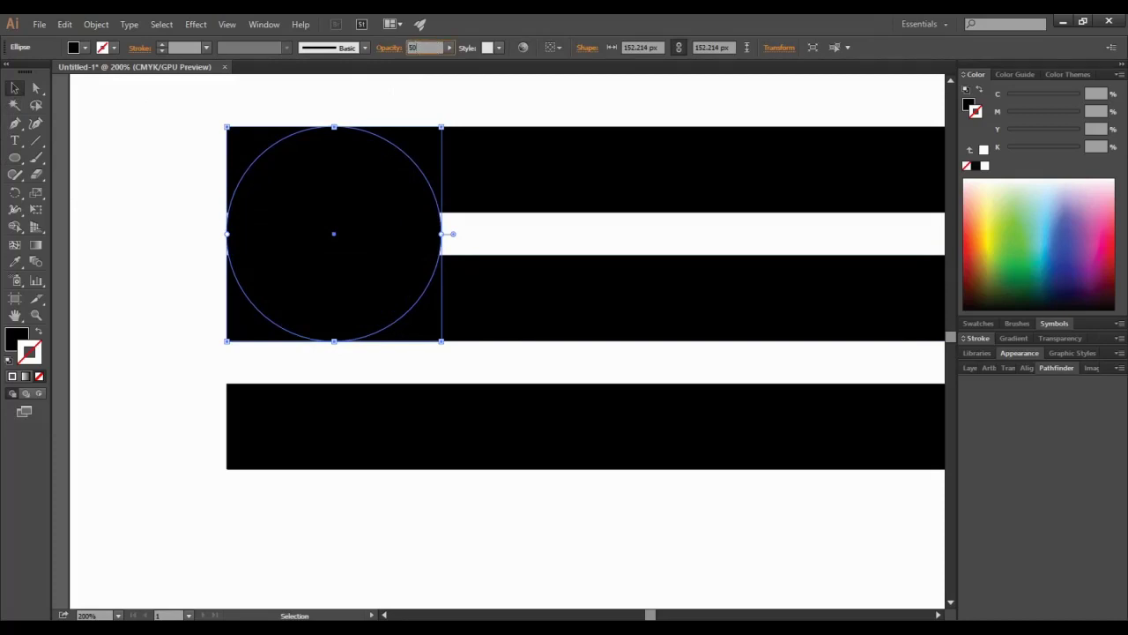
pyautogui.press('Return')
# Draw a 31 px circle and centre it inside the large circle within the bar gap
pyautogui.click(16, 159)
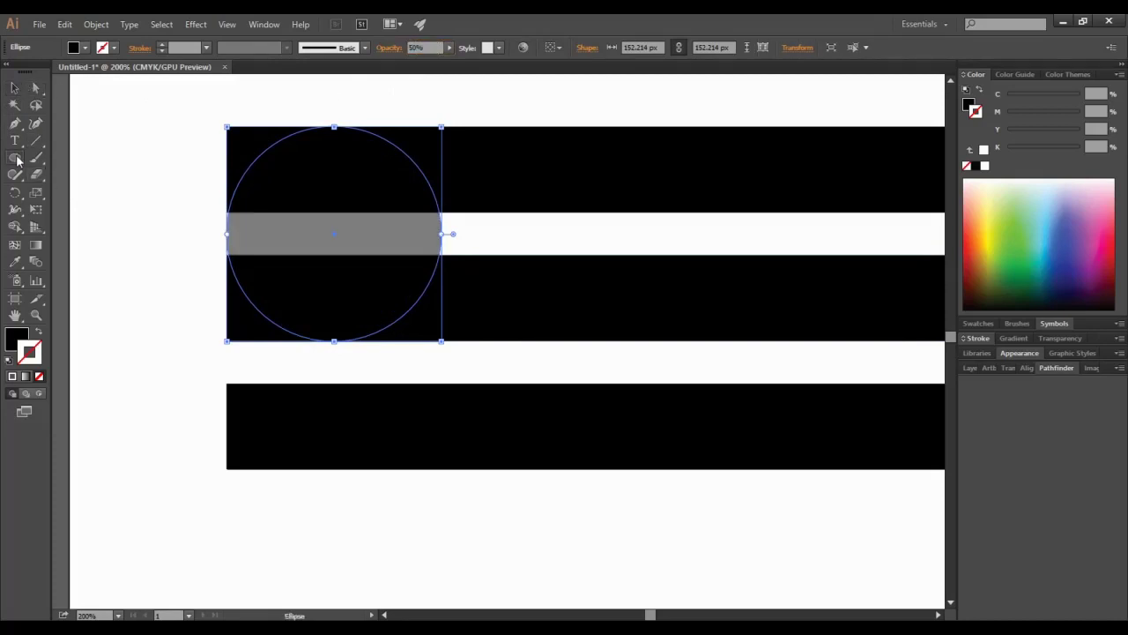
pyautogui.moveTo(286, 212); pyautogui.dragTo(331, 223)
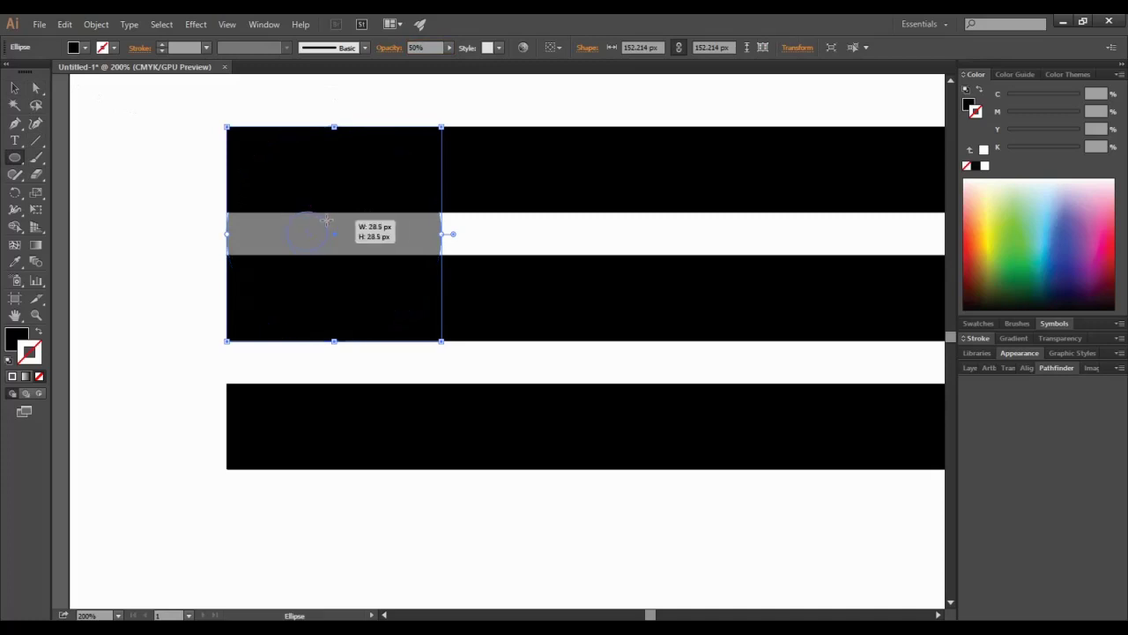
pyautogui.press('v')
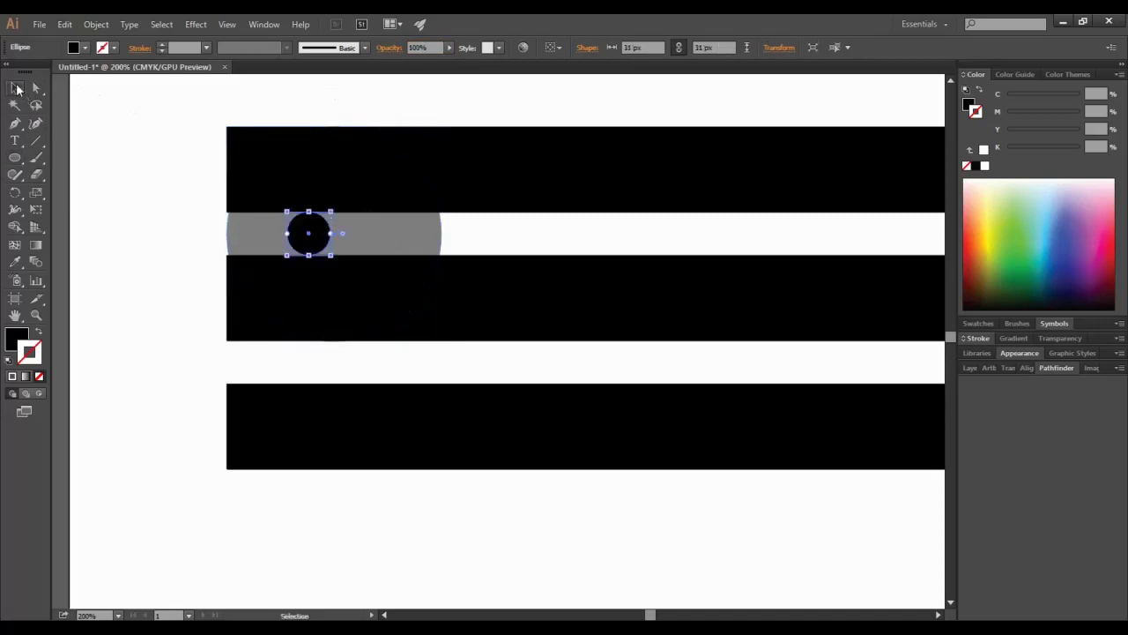
pyautogui.moveTo(319, 240); pyautogui.dragTo(333, 234)
pyautogui.click(546, 247)
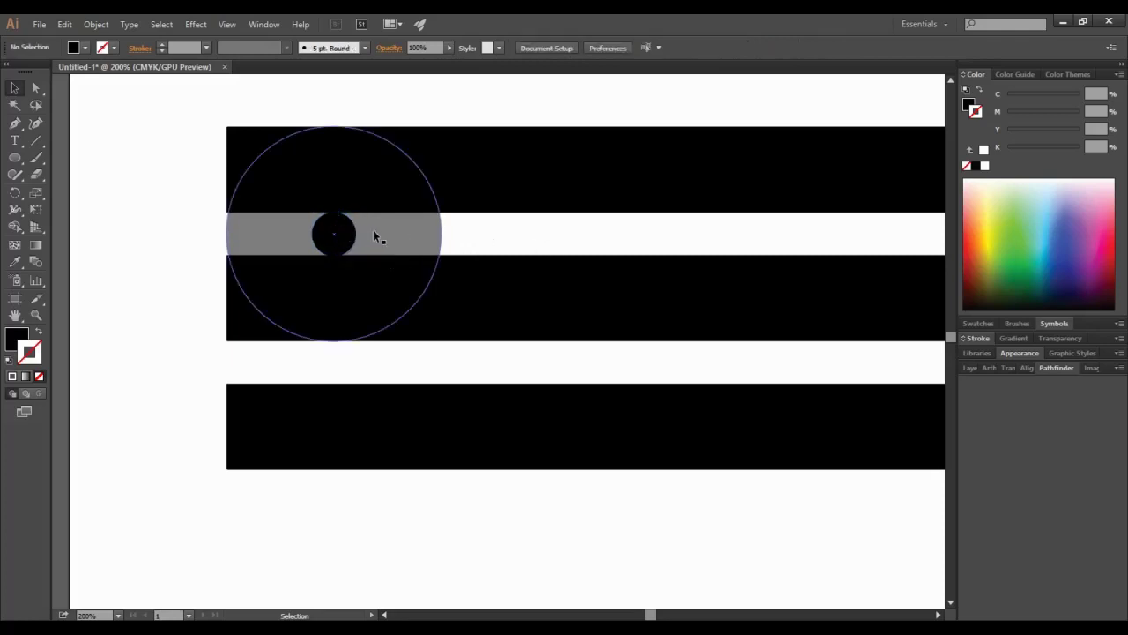
# Punch the small circle out of the large circle as a hole using Shape Builder
pyautogui.click(403, 236)
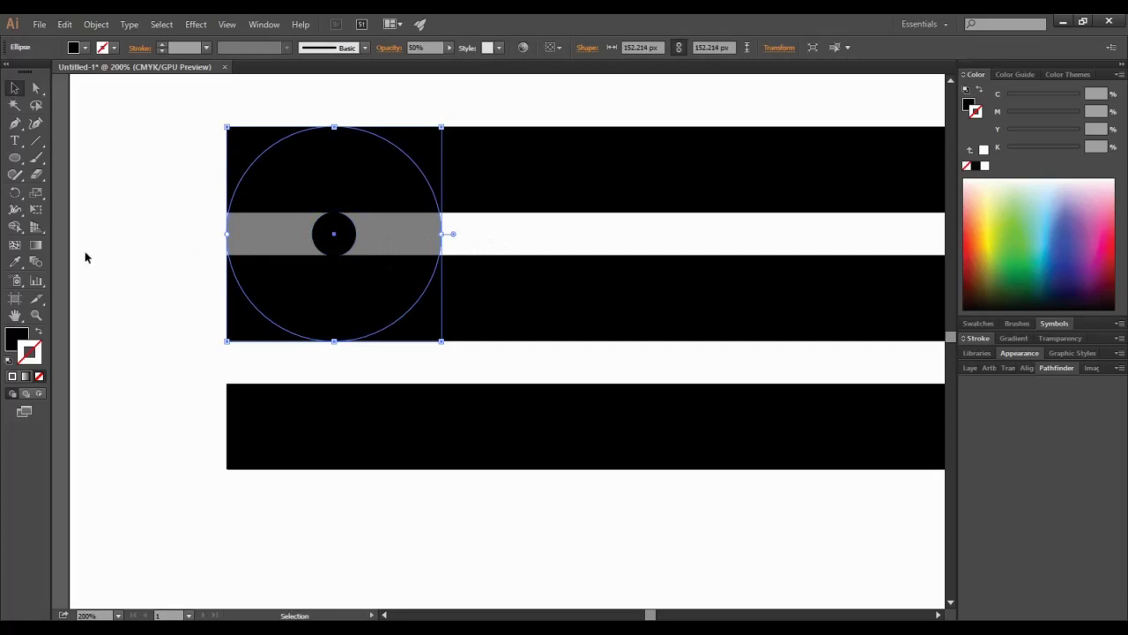
pyautogui.click(335, 232)
pyautogui.keyDown('shift'); pyautogui.click(397, 239); pyautogui.keyUp('shift')
pyautogui.click(15, 229)
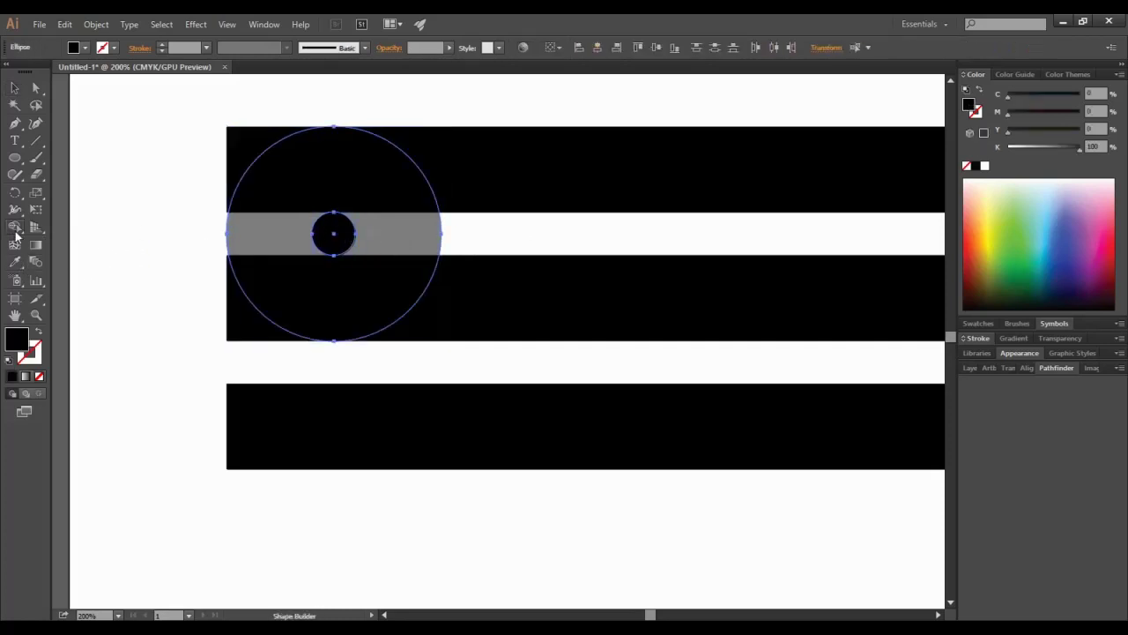
pyautogui.keyDown('alt'); pyautogui.click(336, 232); pyautogui.keyUp('alt')
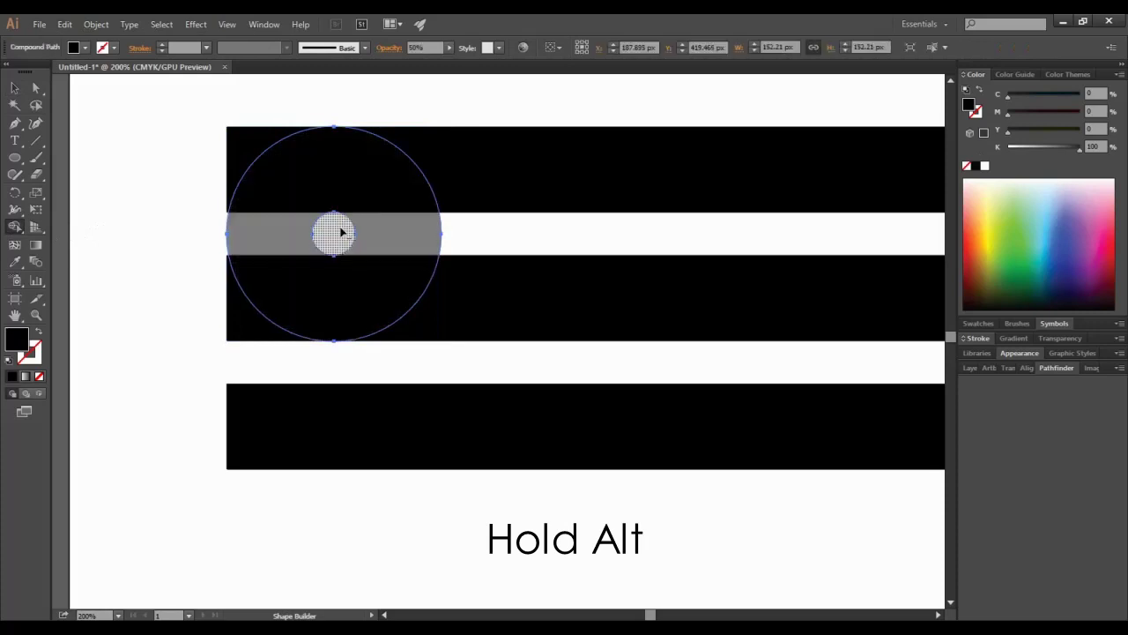
pyautogui.click(15, 88)
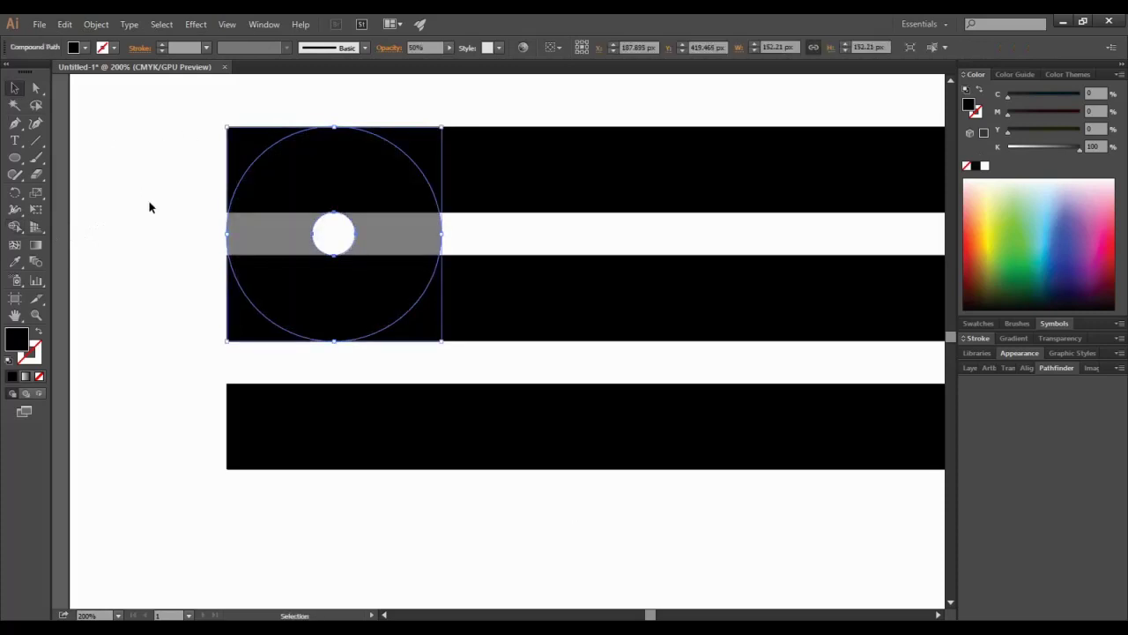
# Trim the bar corners outside the circle and the gap strip right of the hole
pyautogui.click(149, 204)
pyautogui.moveTo(179, 119); pyautogui.dragTo(400, 352)
pyautogui.click(15, 227)
pyautogui.keyDown('alt'); pyautogui.click(244, 152); pyautogui.keyUp('alt')
pyautogui.keyDown('alt'); pyautogui.click(237, 323); pyautogui.keyUp('alt')
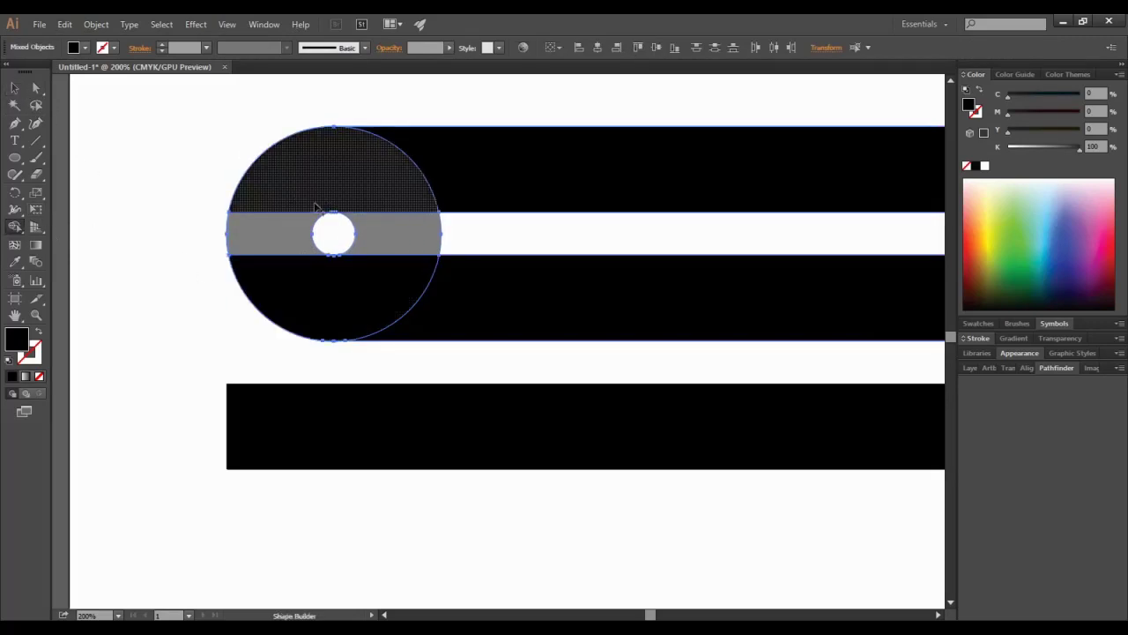
pyautogui.keyDown('alt'); pyautogui.click(400, 231); pyautogui.keyUp('alt')
# Restore the circle shape to 100% opacity
pyautogui.click(14, 89)
pyautogui.click(296, 225)
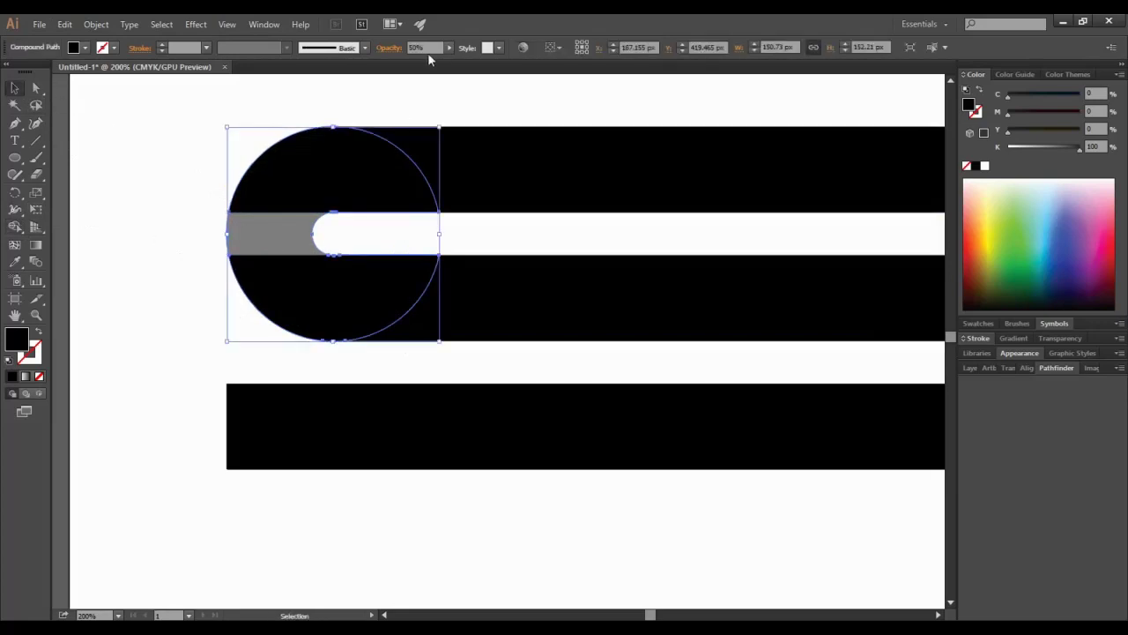
pyautogui.click(508, 110)
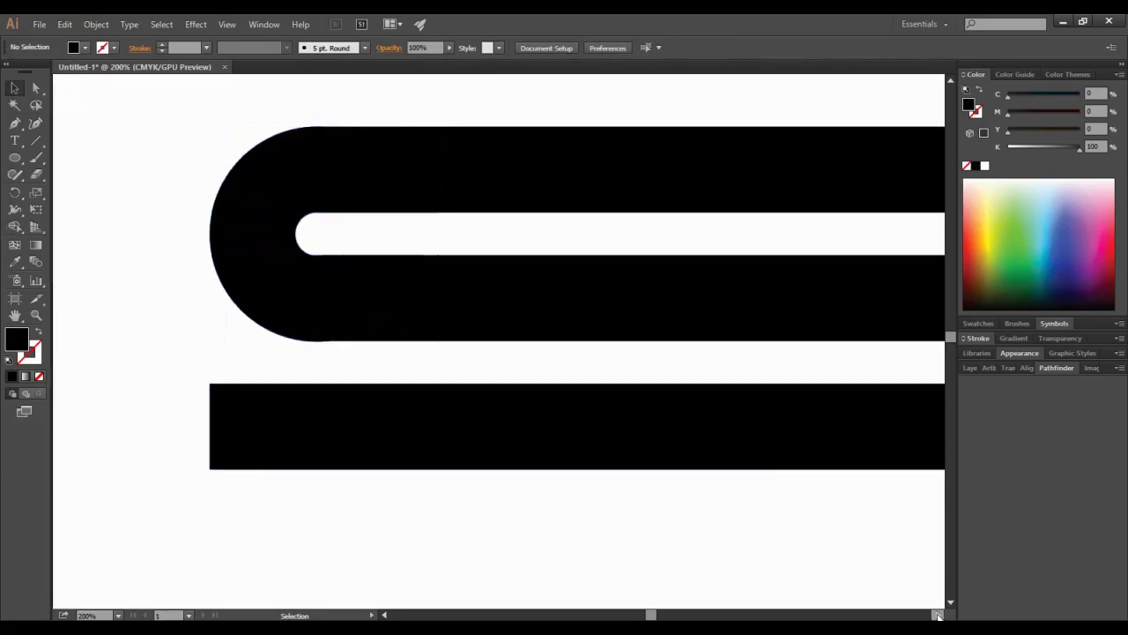
# Draw a large circle spanning the gap between the lower bars at 50% opacity
pyautogui.click(15, 160)
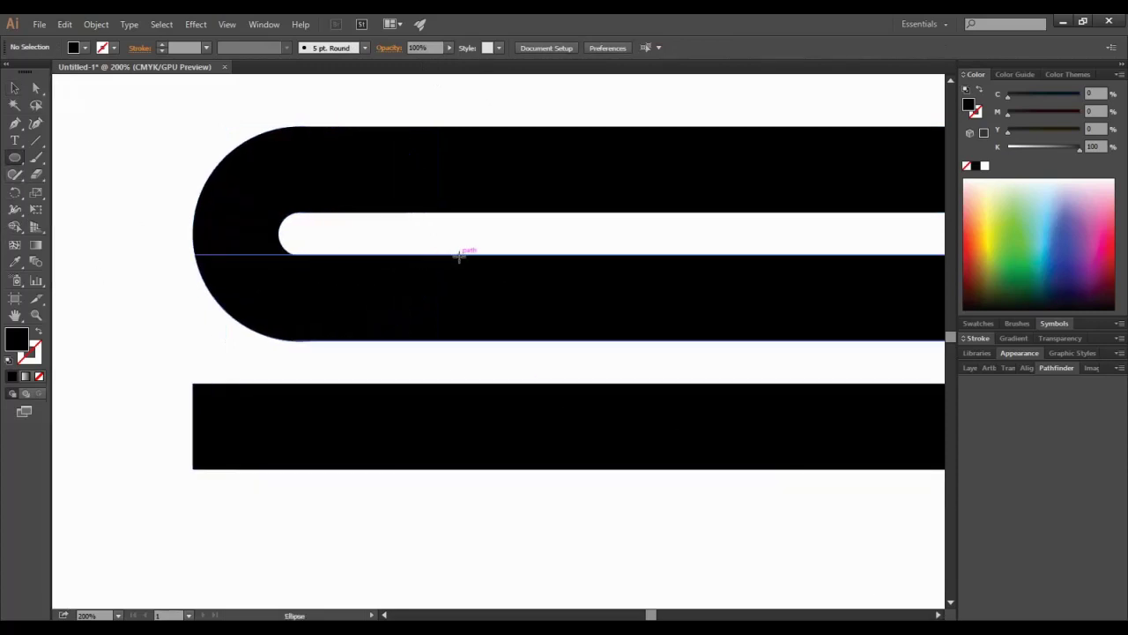
pyautogui.moveTo(453, 253); pyautogui.dragTo(666, 469)
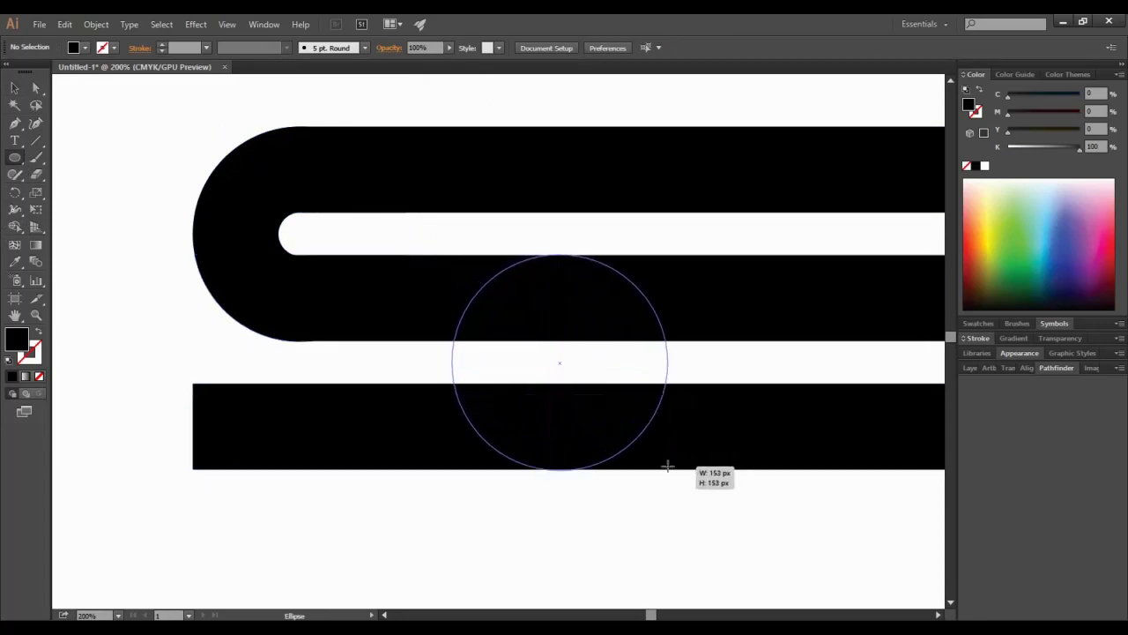
pyautogui.moveTo(667, 469); pyautogui.dragTo(670, 470)
pyautogui.press('v')
pyautogui.click(520, 490)
pyautogui.click(517, 342)
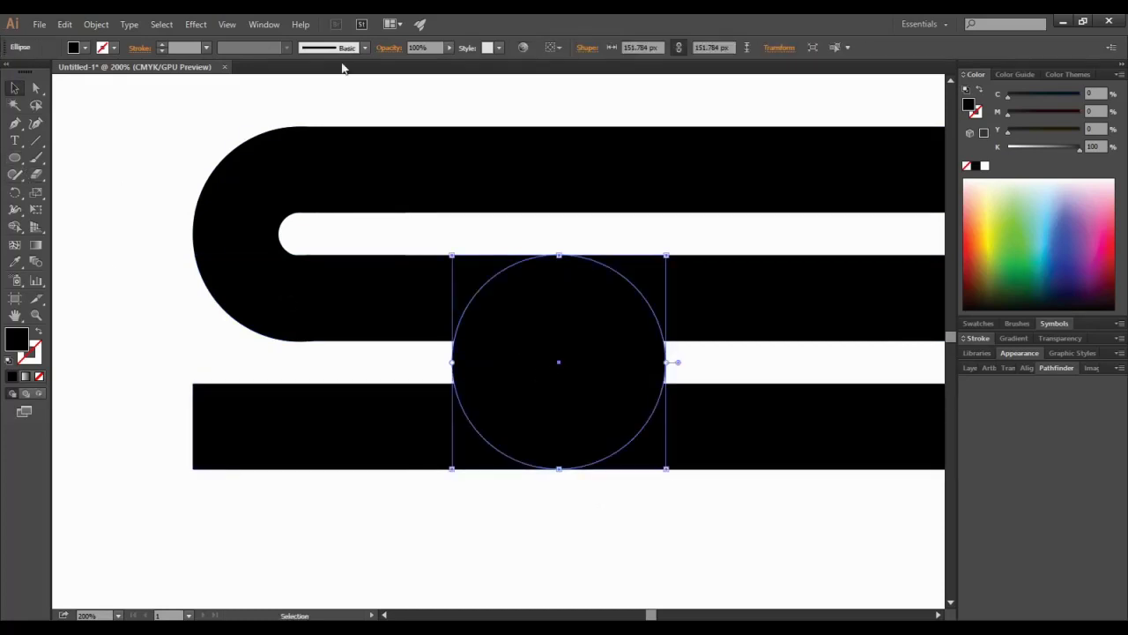
pyautogui.click(424, 47)
pyautogui.write('50')
pyautogui.press('Return')
pyautogui.press('l')
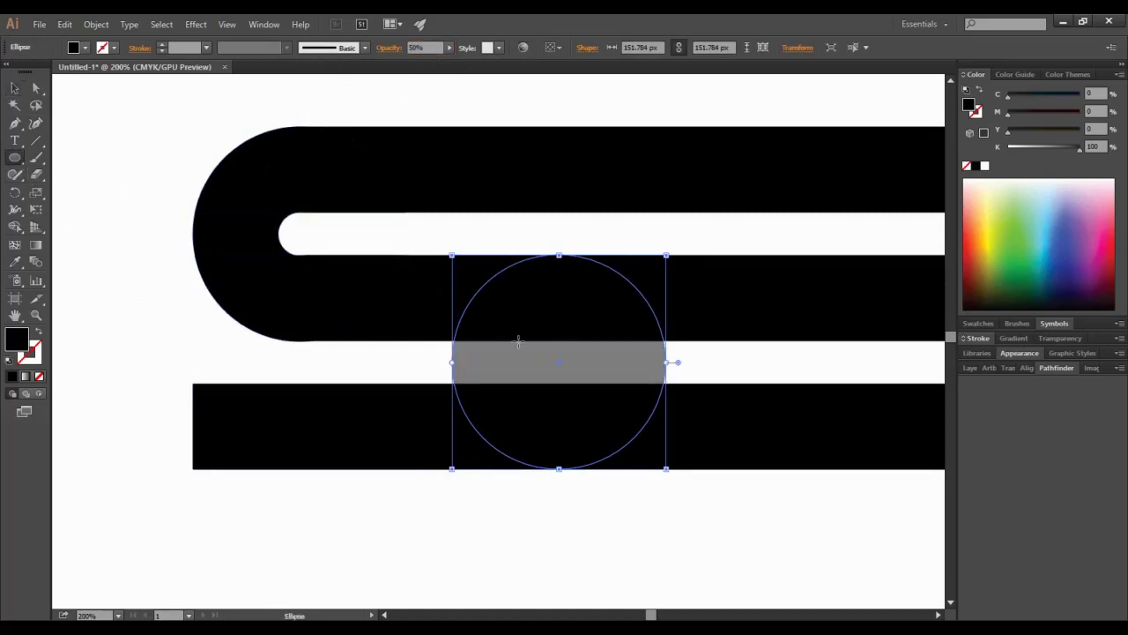
# Draw a small circle and centre it inside the large lower circle
pyautogui.moveTo(518, 340); pyautogui.dragTo(561, 372)
pyautogui.click(16, 88)
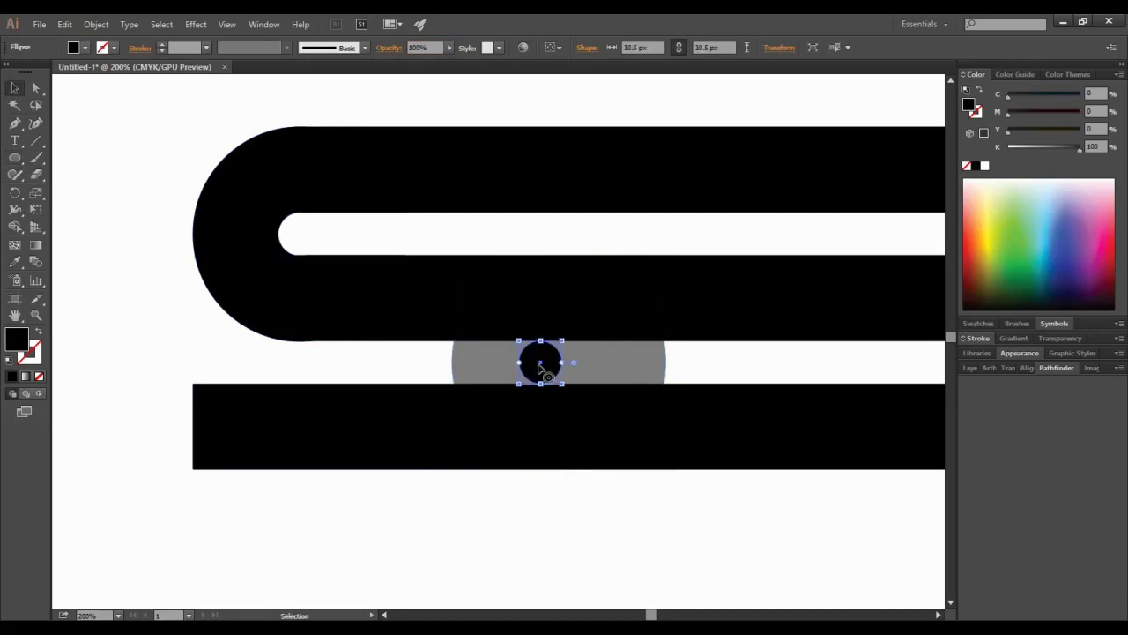
pyautogui.moveTo(541, 369); pyautogui.dragTo(563, 369)
pyautogui.moveTo(690, 362); pyautogui.dragTo(559, 362)
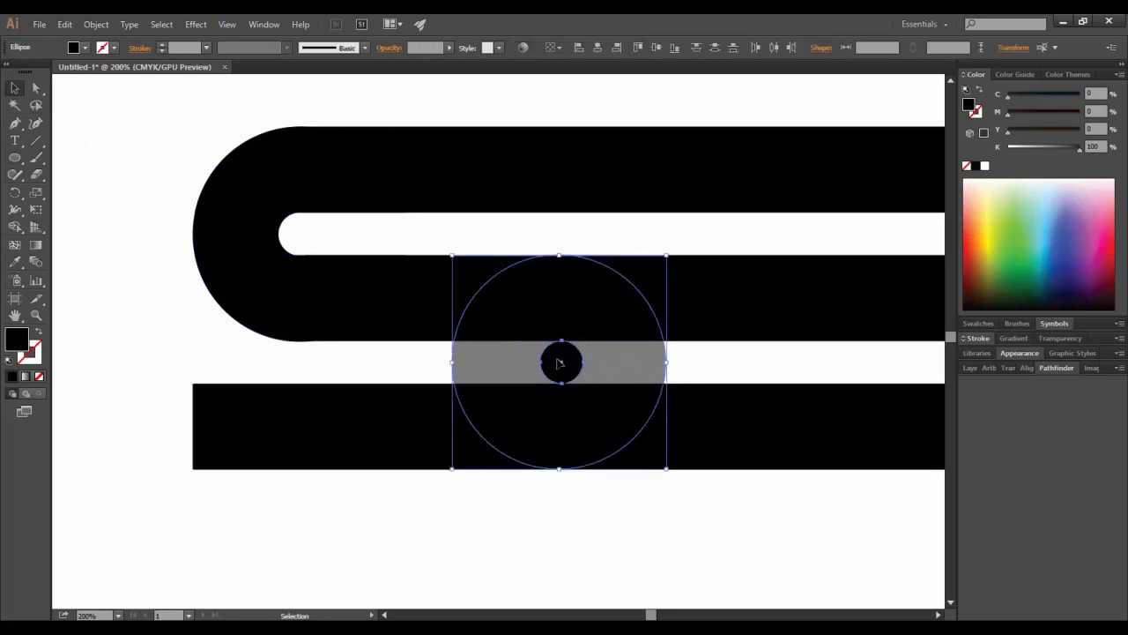
pyautogui.hotkey('shift', 'm')
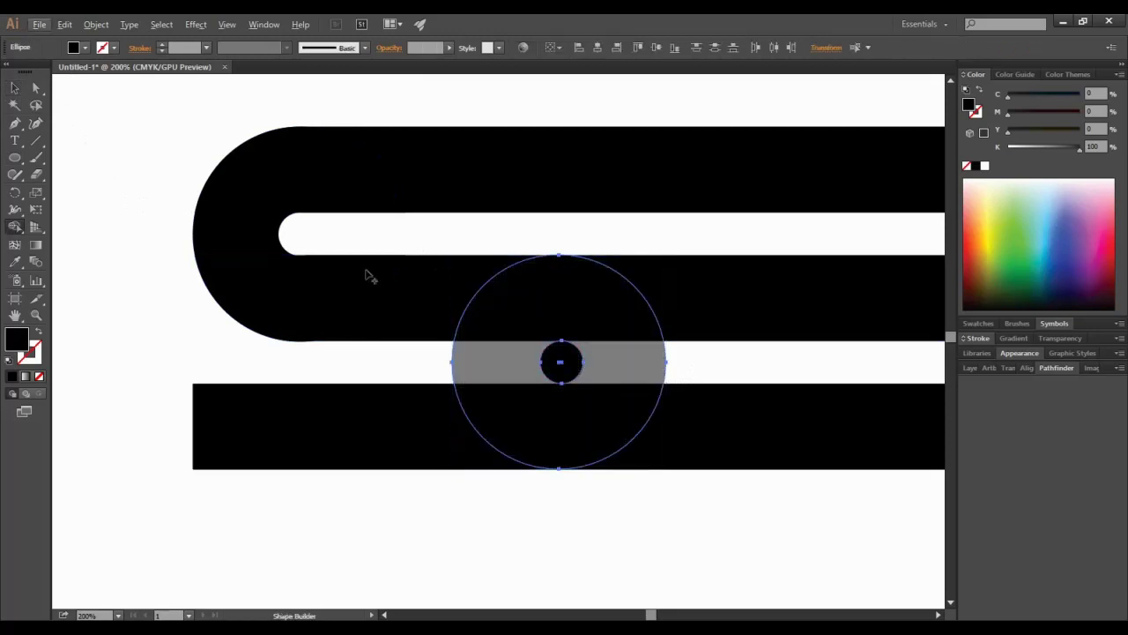
pyautogui.click(561, 361)
pyautogui.press('v')
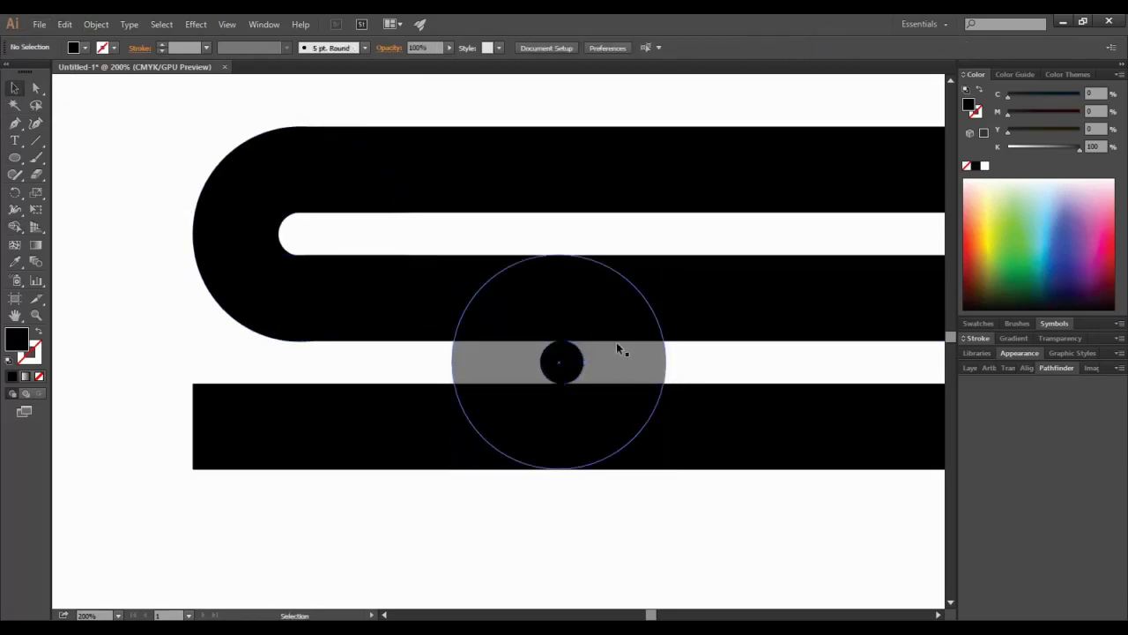
pyautogui.moveTo(561, 362); pyautogui.dragTo(559, 364)
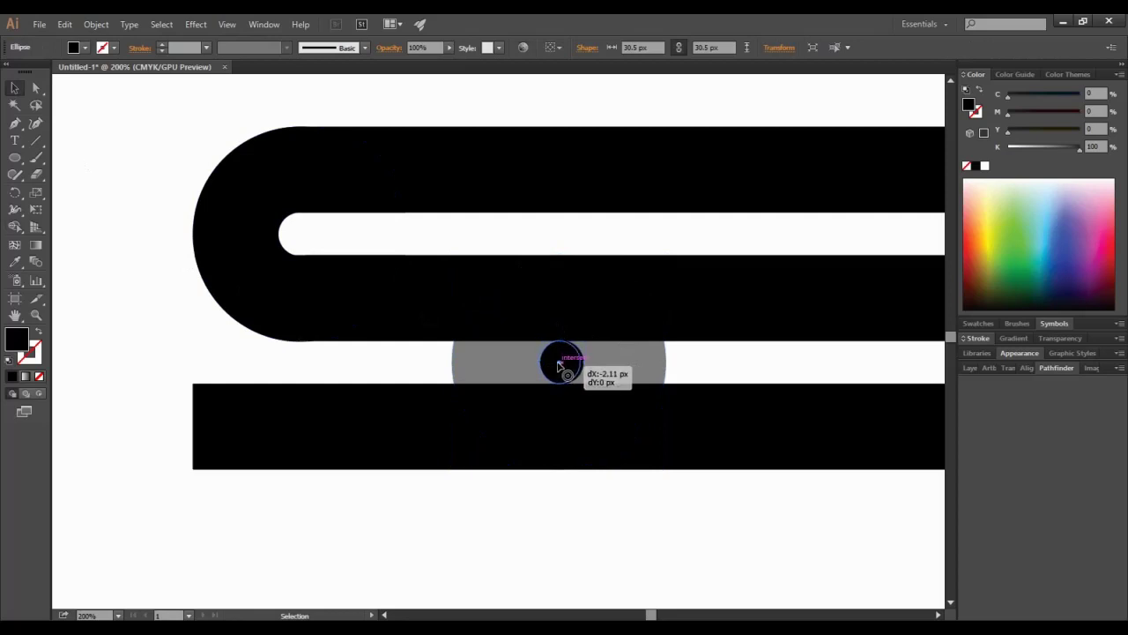
pyautogui.moveTo(559, 364); pyautogui.dragTo(559, 363)
# Punch the small circle out of the large circle as a hole
pyautogui.click(691, 363)
pyautogui.click(617, 390)
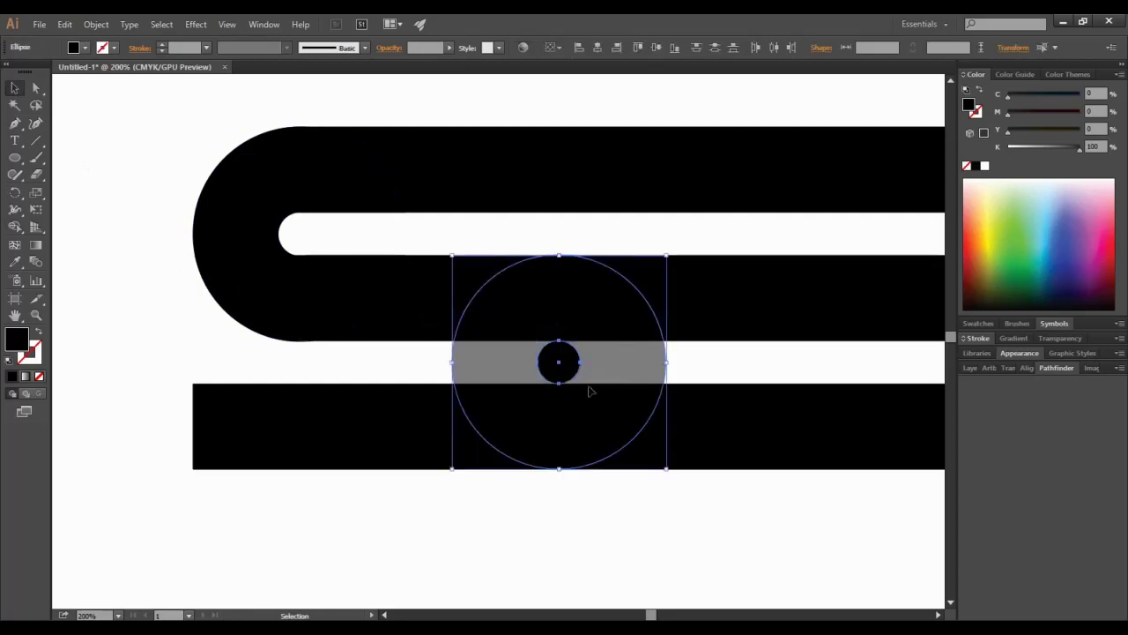
pyautogui.click(15, 228)
pyautogui.keyDown('alt'); pyautogui.click(559, 362); pyautogui.keyUp('alt')
pyautogui.press('v')
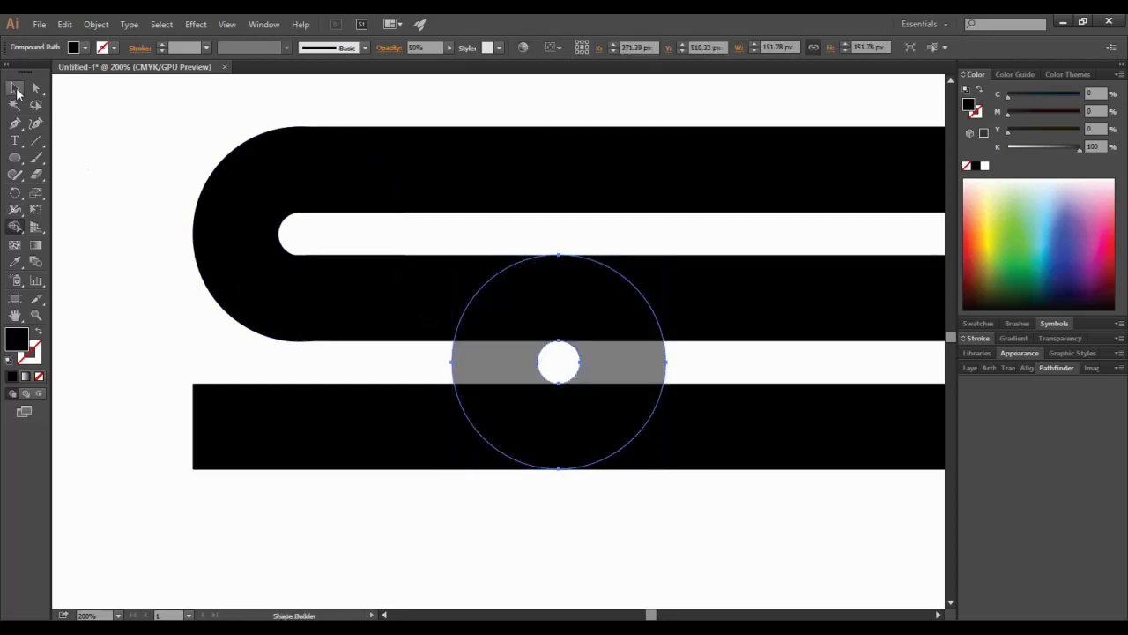
# Merge the white stripe into the hole, forming a round-ended slot in the circle
pyautogui.moveTo(460, 561); pyautogui.dragTo(483, 311)
pyautogui.click(14, 227)
pyautogui.moveTo(514, 372); pyautogui.dragTo(559, 362)
pyautogui.press('v')
pyautogui.click(159, 232)
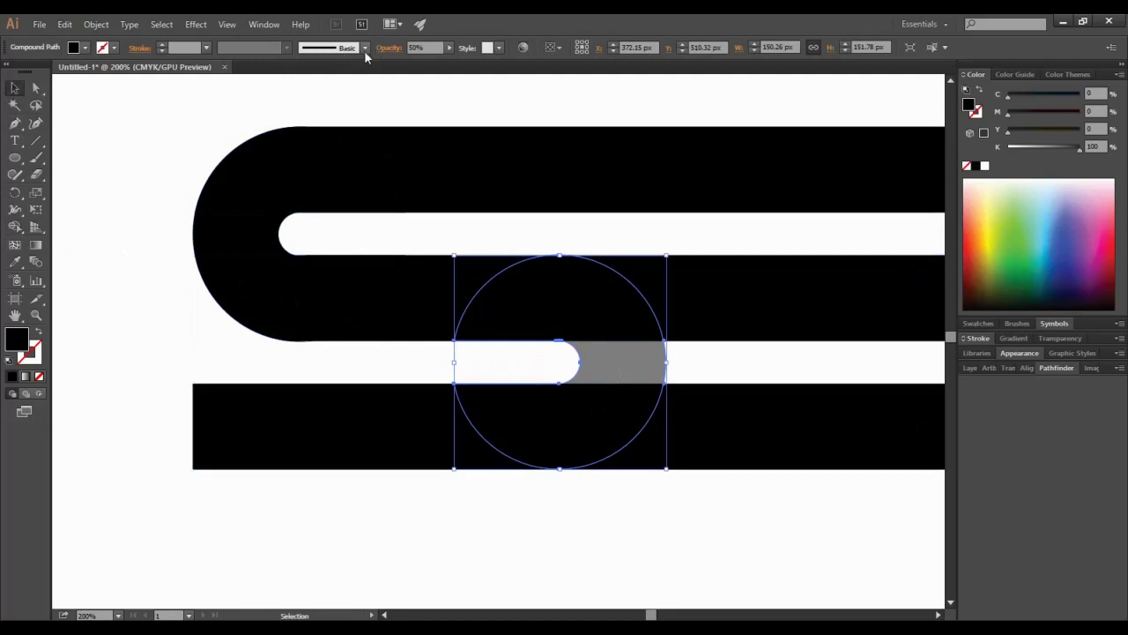
pyautogui.click(720, 555)
pyautogui.hscroll(-3, 627, 436)
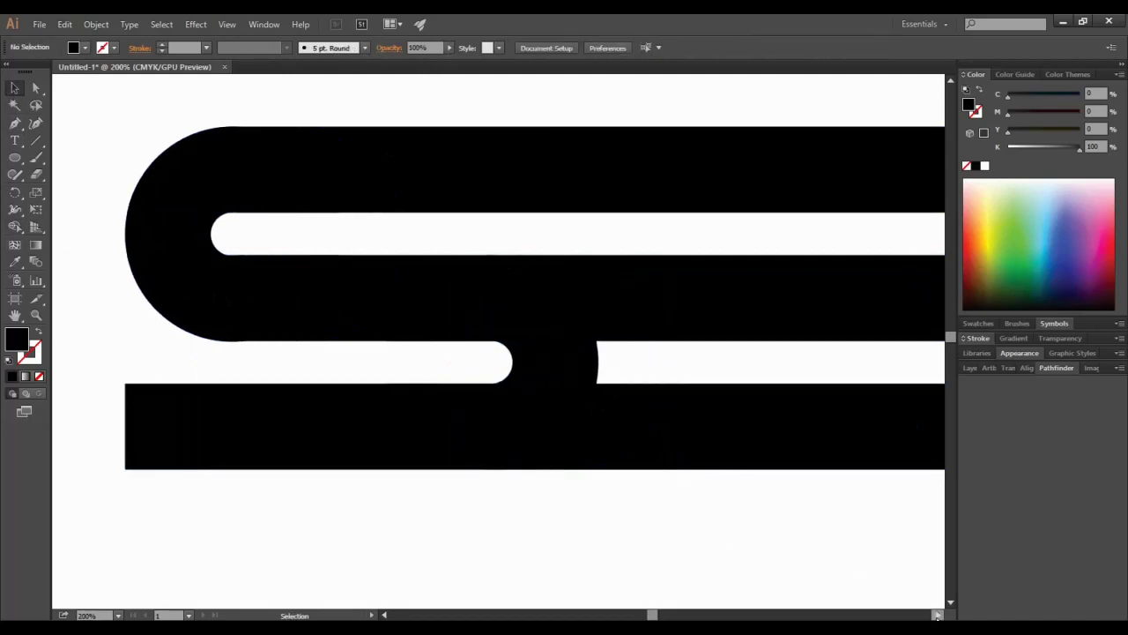
pyautogui.click(531, 350)
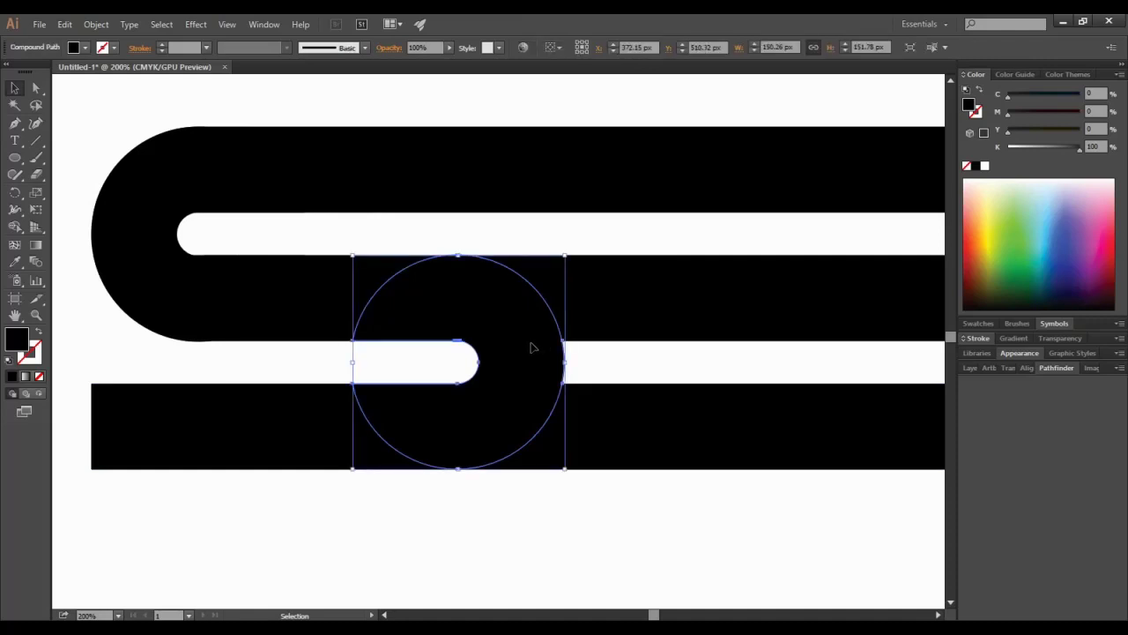
# Give the lower circle a 10 pt white stroke aligned outside
pyautogui.click(976, 77)
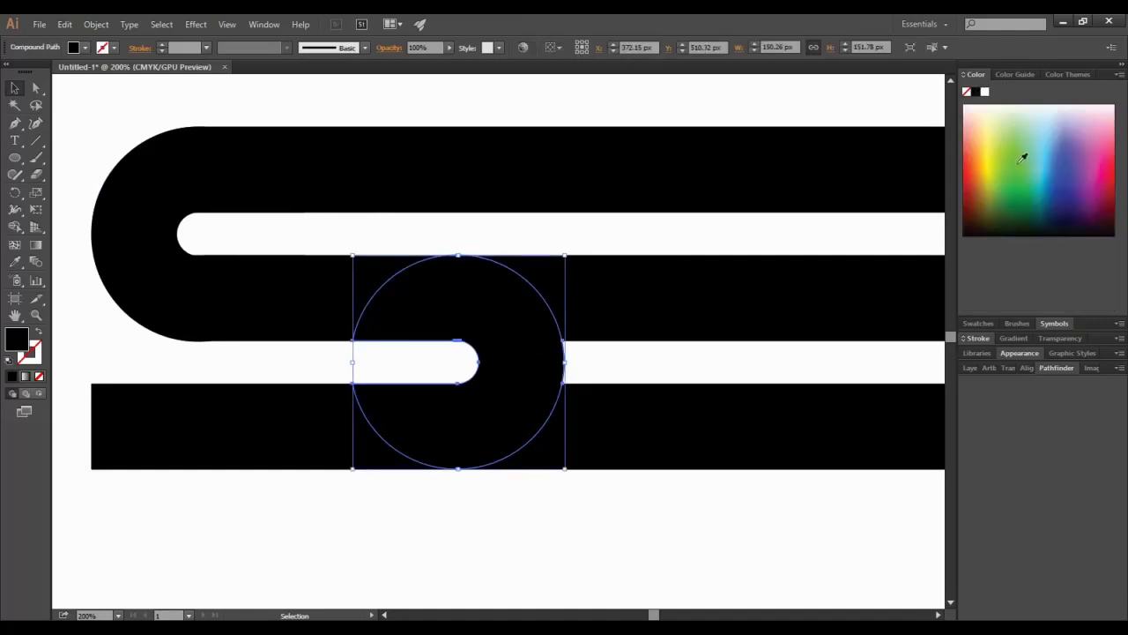
pyautogui.click(979, 77)
pyautogui.click(980, 105)
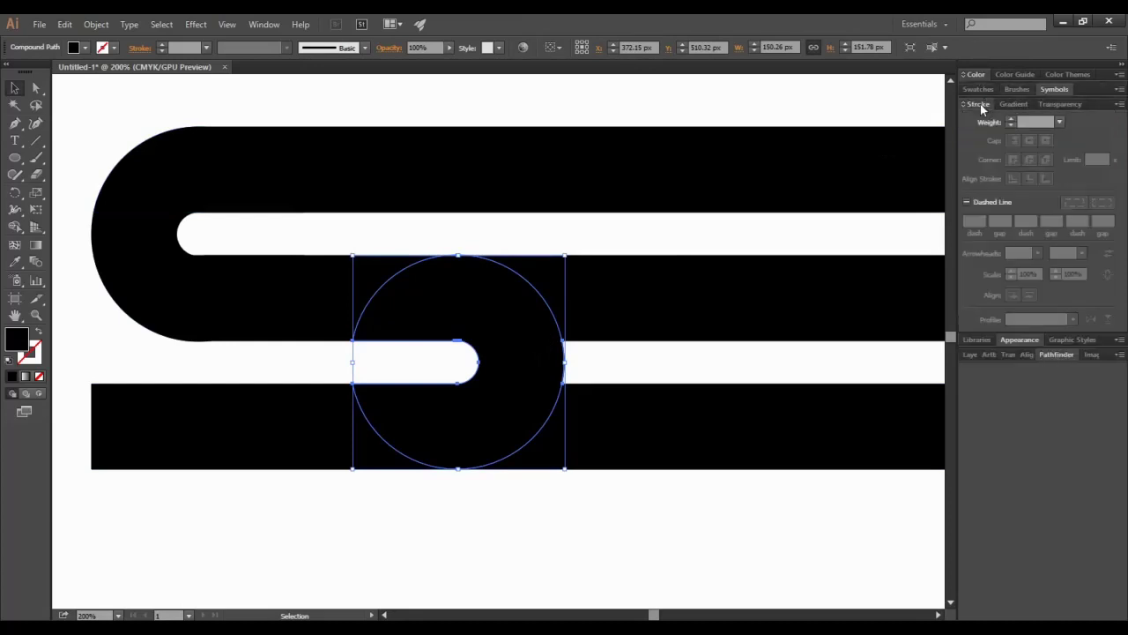
pyautogui.click(1011, 121)
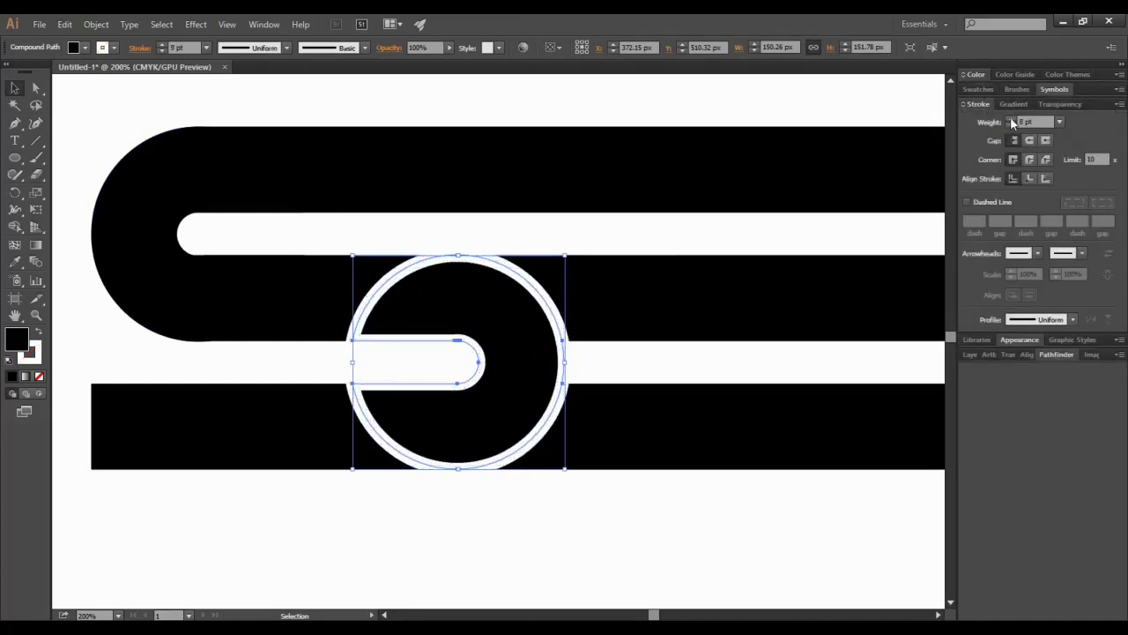
pyautogui.click(1046, 178)
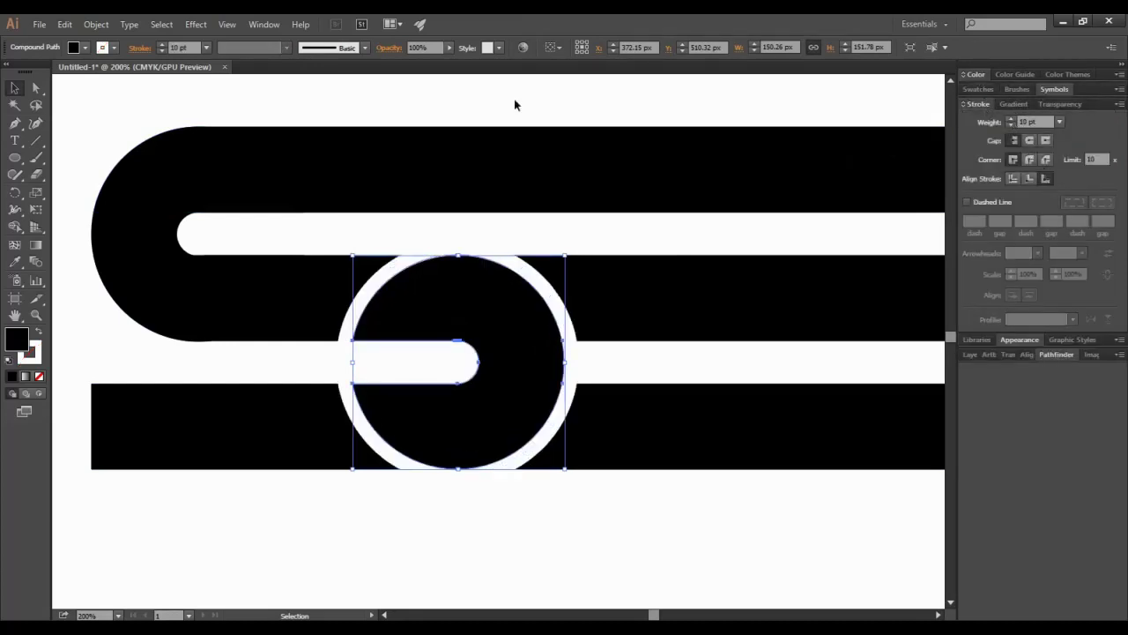
# Outline the stroke and erase the ring piece crossing the white stripe with Shape Builder
pyautogui.click(97, 25)
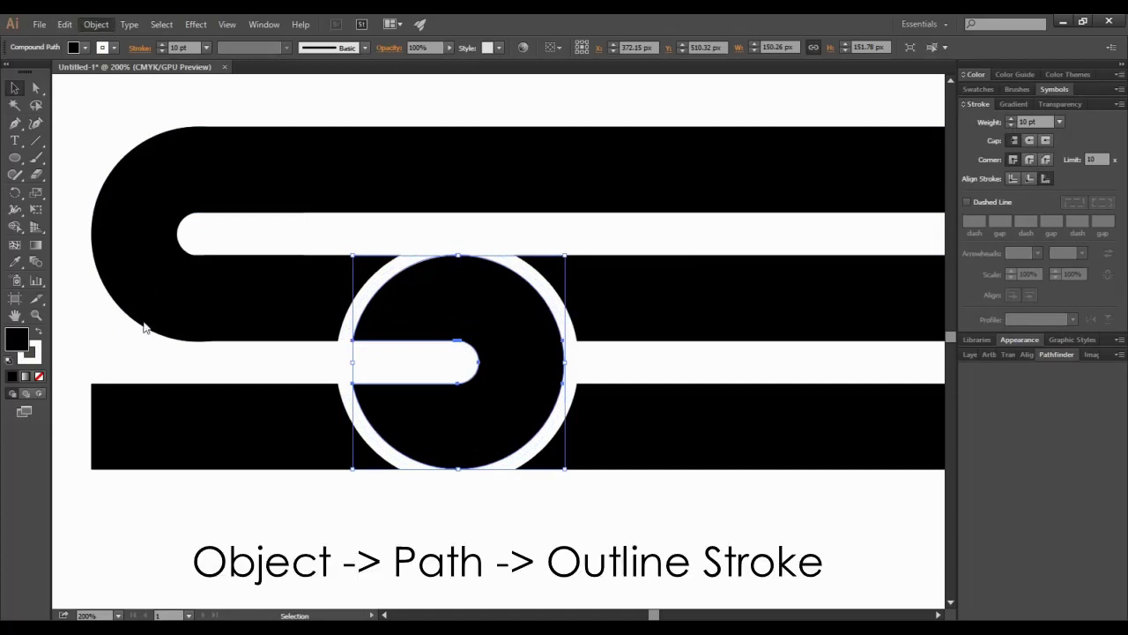
pyautogui.click(341, 348)
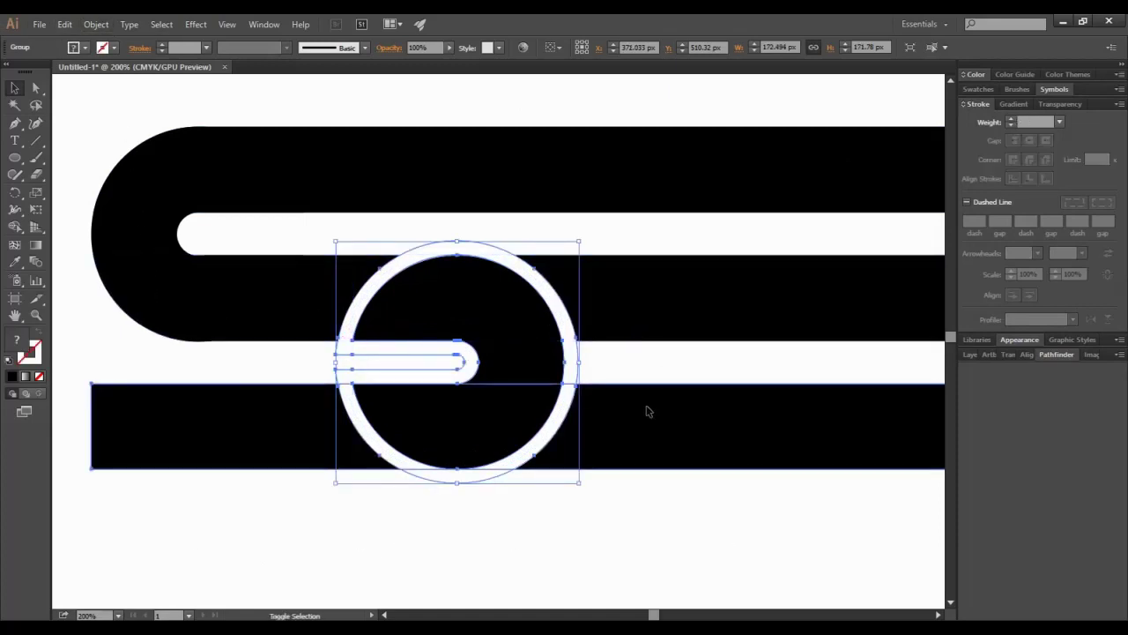
pyautogui.hotkey('ctrl', 'a')
pyautogui.hotkey('shift', 'm')
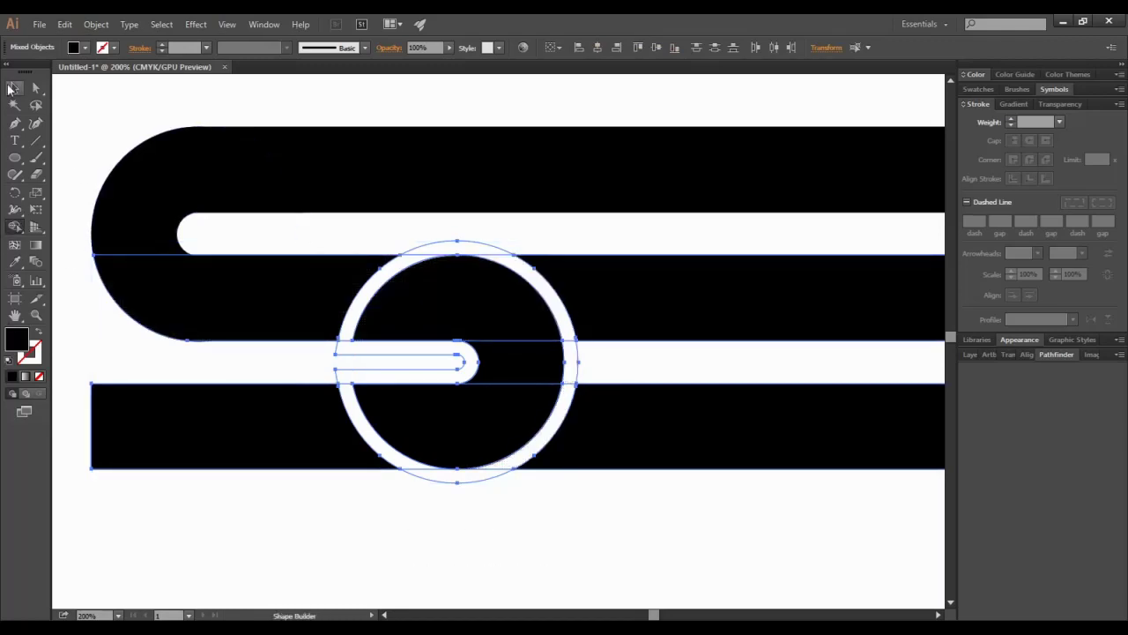
pyautogui.keyDown('alt'); pyautogui.click(574, 362); pyautogui.keyUp('alt')
# Delete the leftover ring and slot outline pieces
pyautogui.click(15, 88)
pyautogui.click(447, 530)
pyautogui.click(467, 246)
pyautogui.press('Delete')
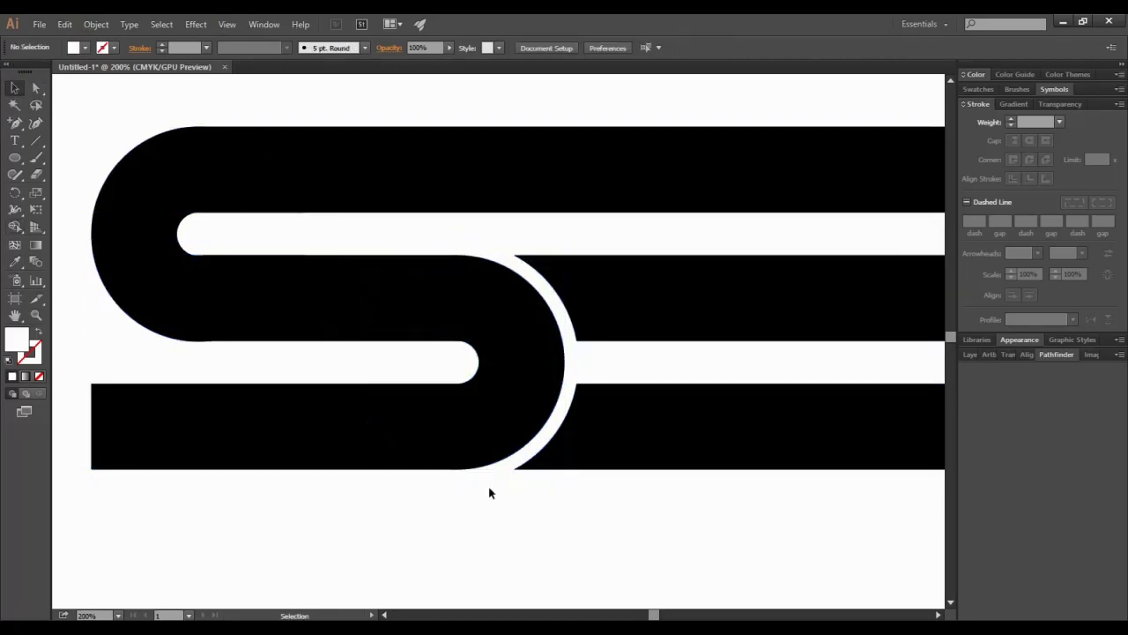
pyautogui.hotkey('ctrl', '-')
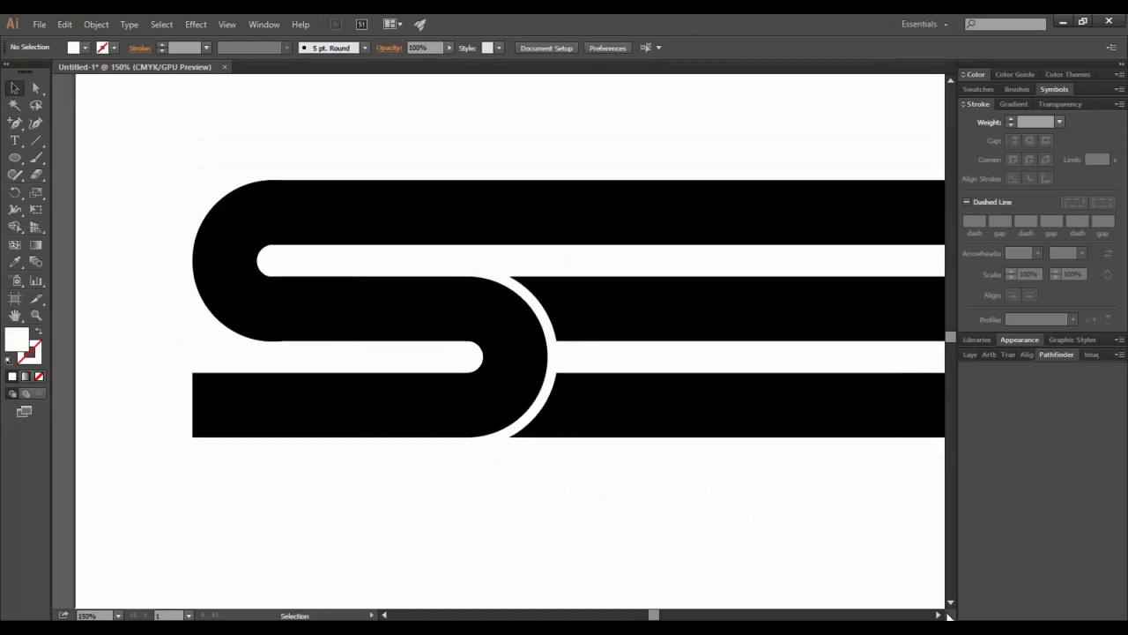
# Draw a white rectangle across the middle bar
pyautogui.click(938, 615)
pyautogui.click(938, 615)
pyautogui.click(938, 615)
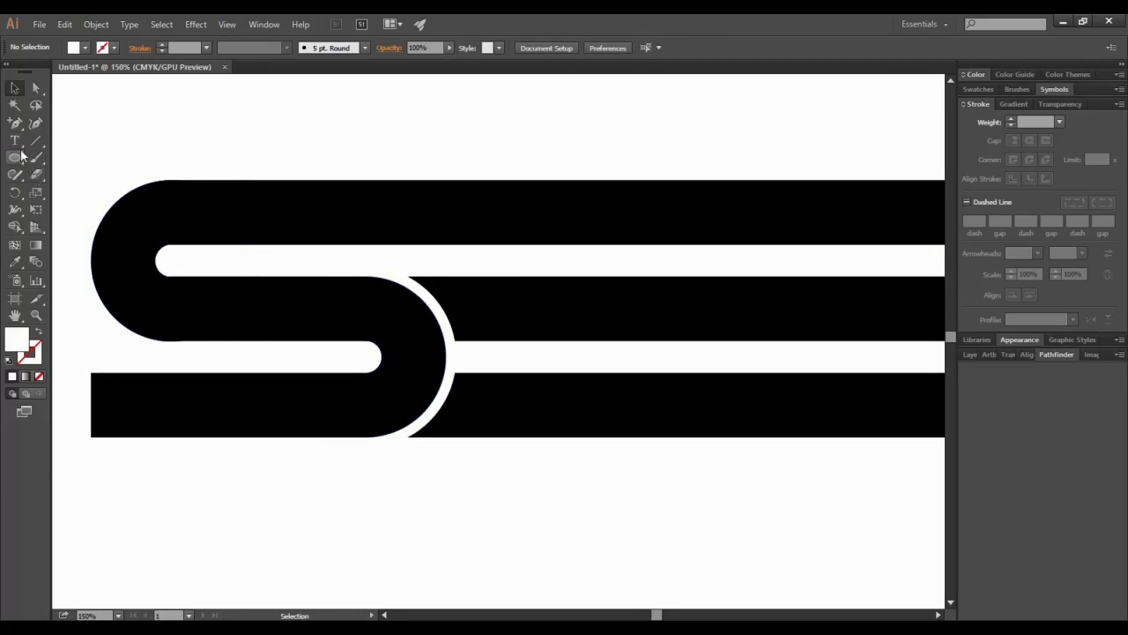
pyautogui.press('m')
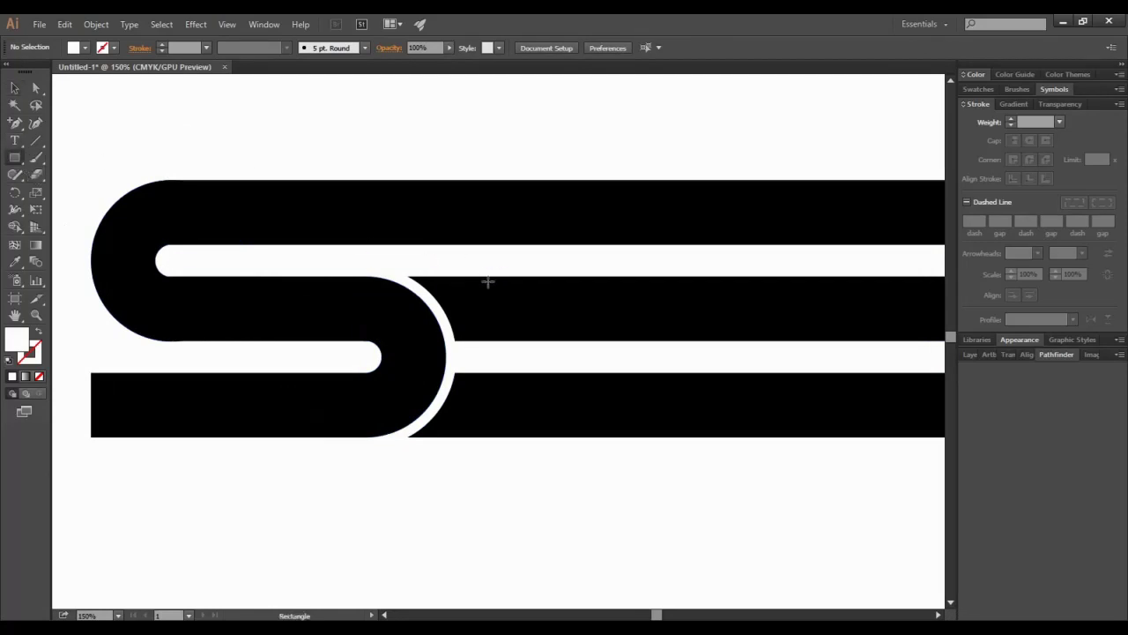
pyautogui.moveTo(481, 276); pyautogui.dragTo(838, 341)
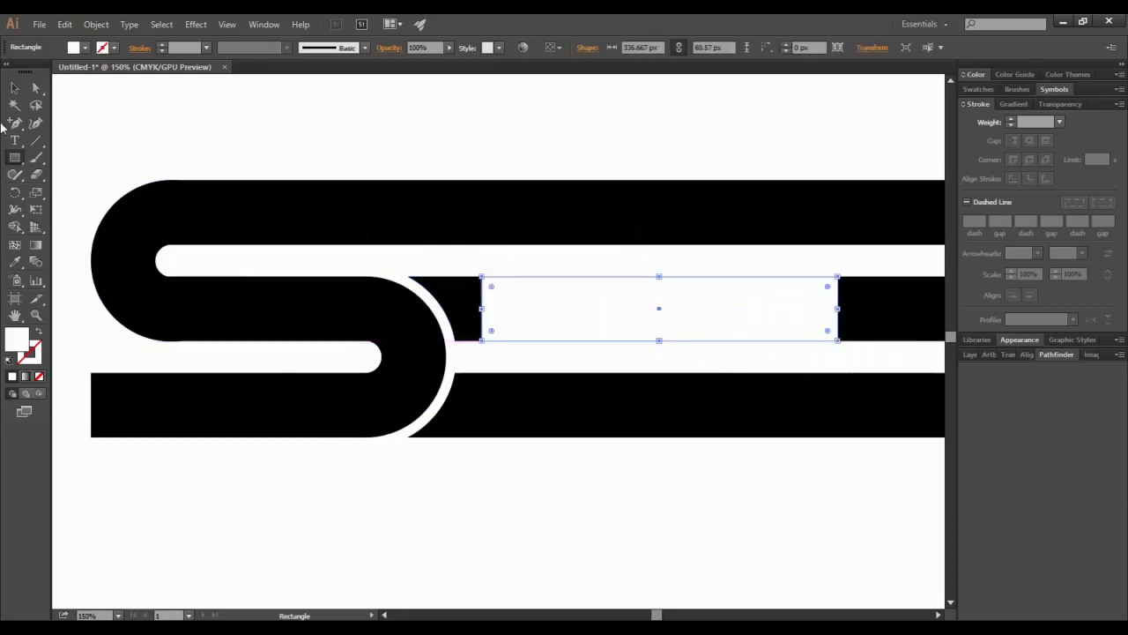
# Rotate the white rectangle into a diagonal slash and move it over the S's left side
pyautogui.click(15, 88)
pyautogui.moveTo(482, 264); pyautogui.dragTo(598, 191)
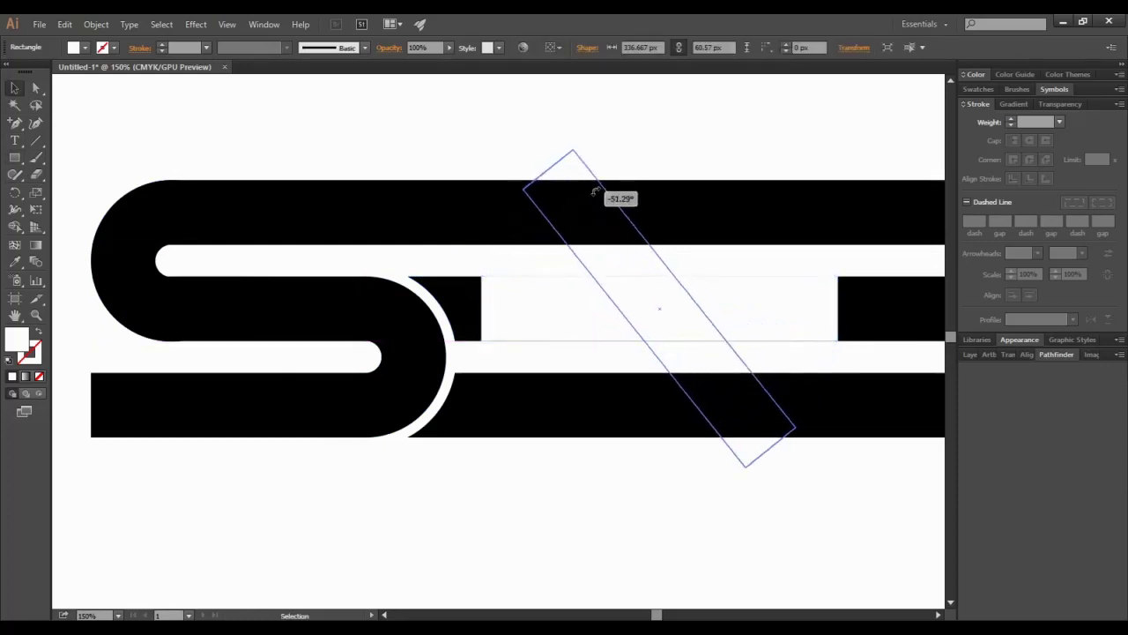
pyautogui.moveTo(673, 362); pyautogui.dragTo(208, 380)
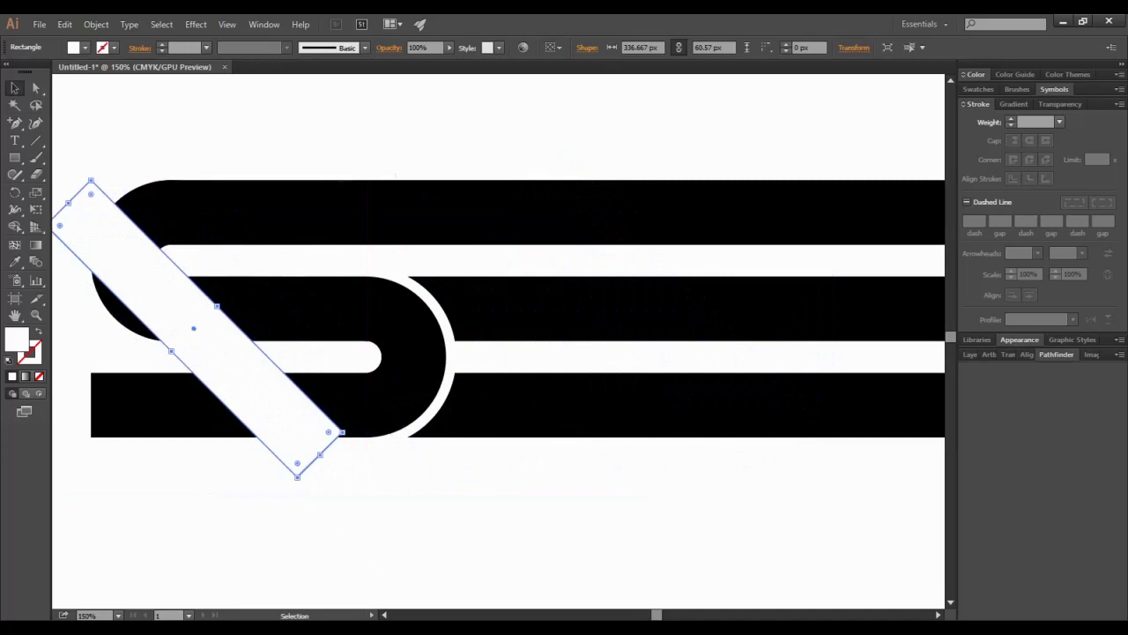
pyautogui.click(385, 614)
pyautogui.click(385, 614)
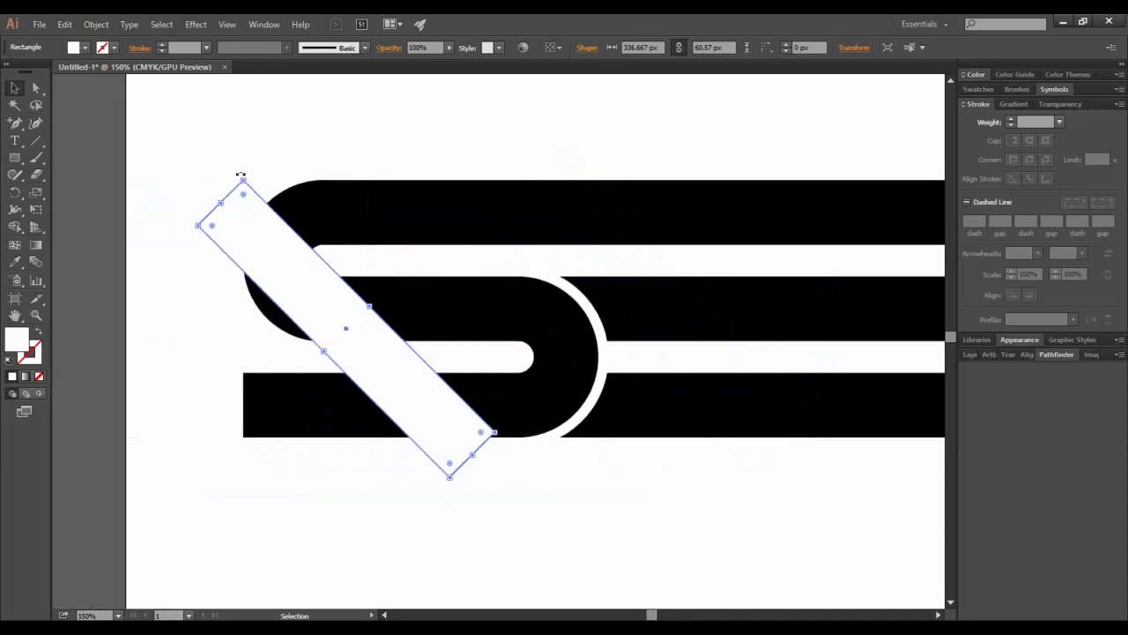
pyautogui.moveTo(375, 341); pyautogui.dragTo(333, 333)
pyautogui.click(298, 471)
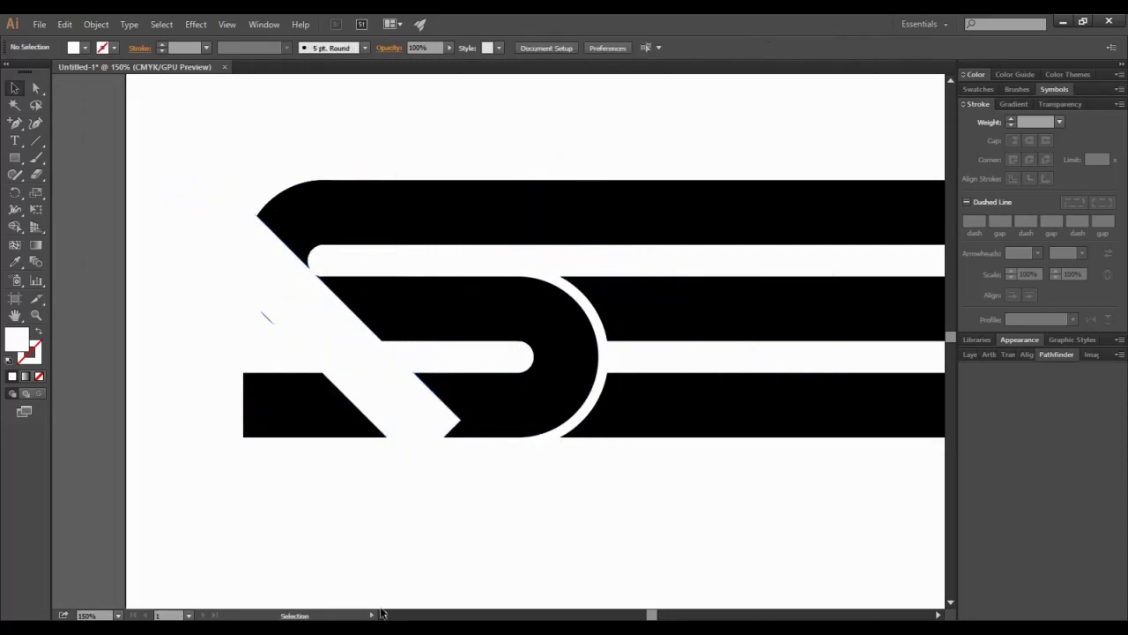
# In outline view, lengthen the diagonal white bar past the bottom black bar
pyautogui.click(382, 614)
pyautogui.scroll(2, 388, 238)
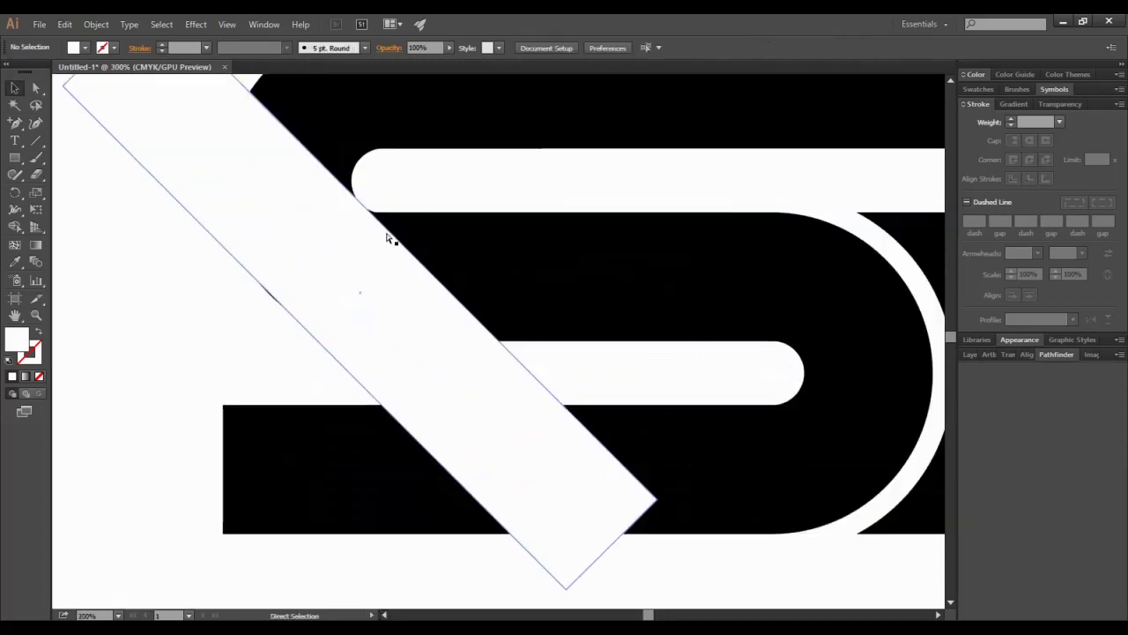
pyautogui.click(305, 276)
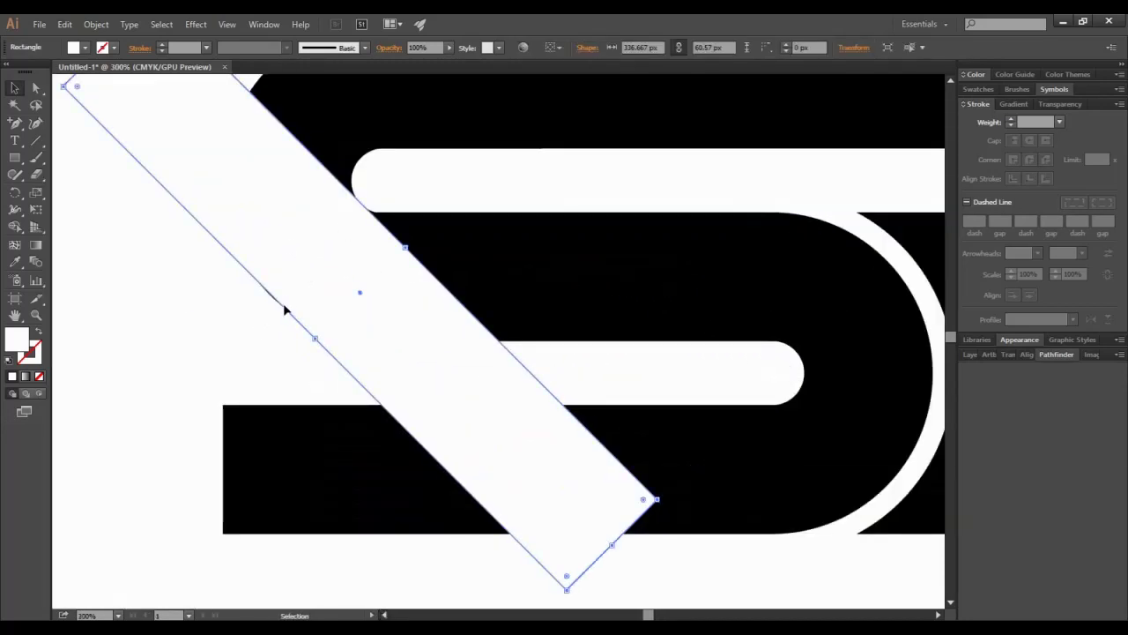
pyautogui.moveTo(282, 307); pyautogui.dragTo(277, 308)
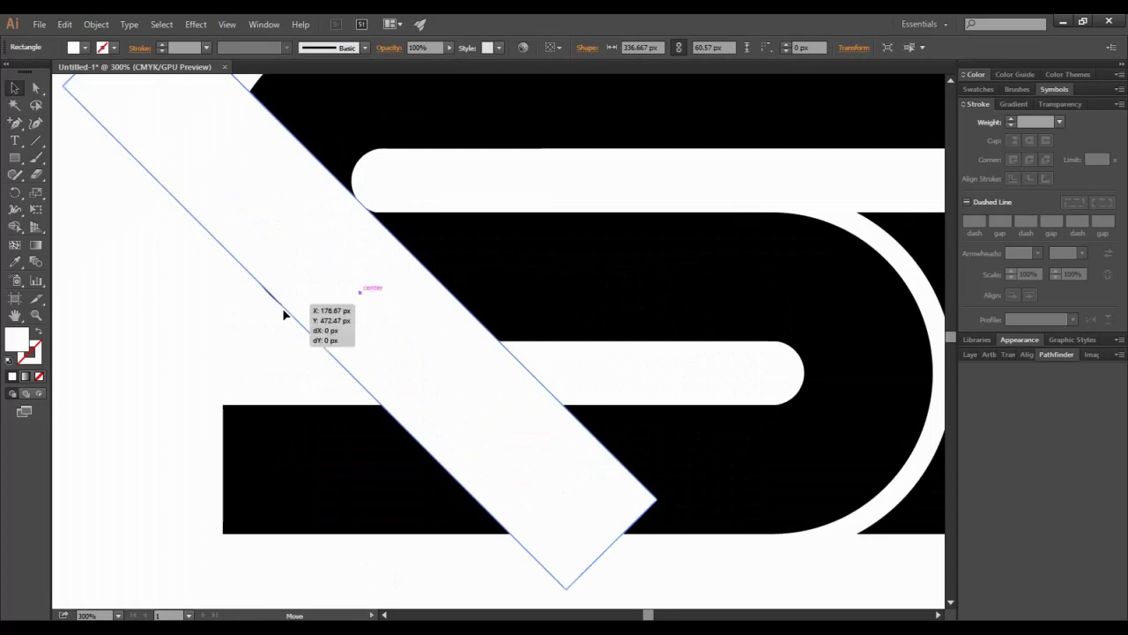
pyautogui.click(273, 304)
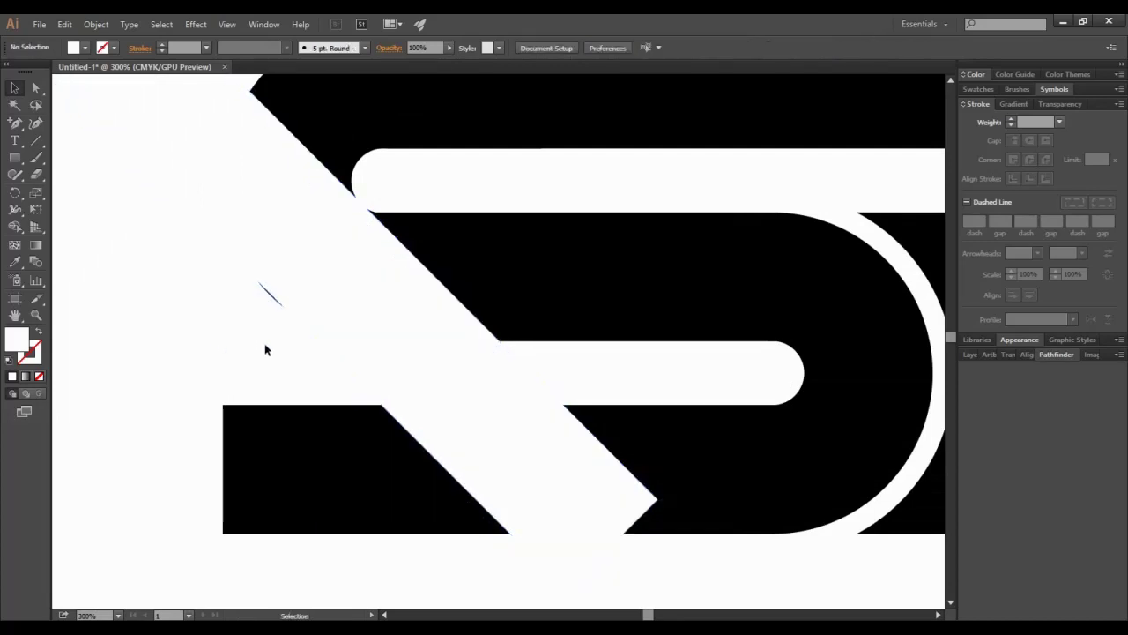
pyautogui.hotkey('ctrl', 'y')
pyautogui.hotkey('ctrl', 'y')
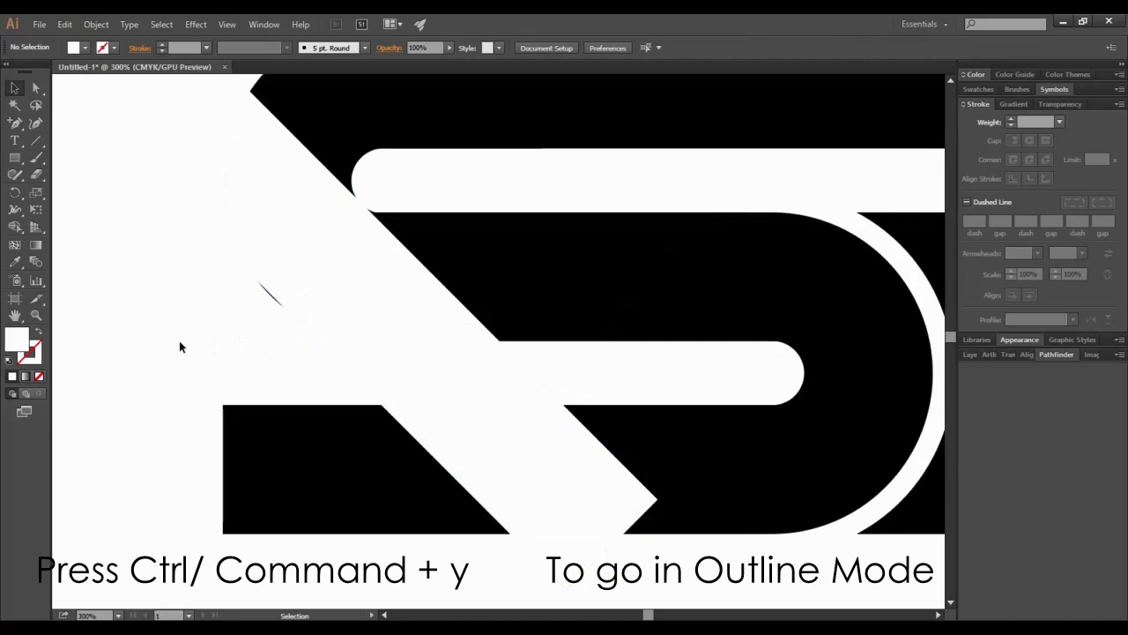
pyautogui.hotkey('ctrl', '-')
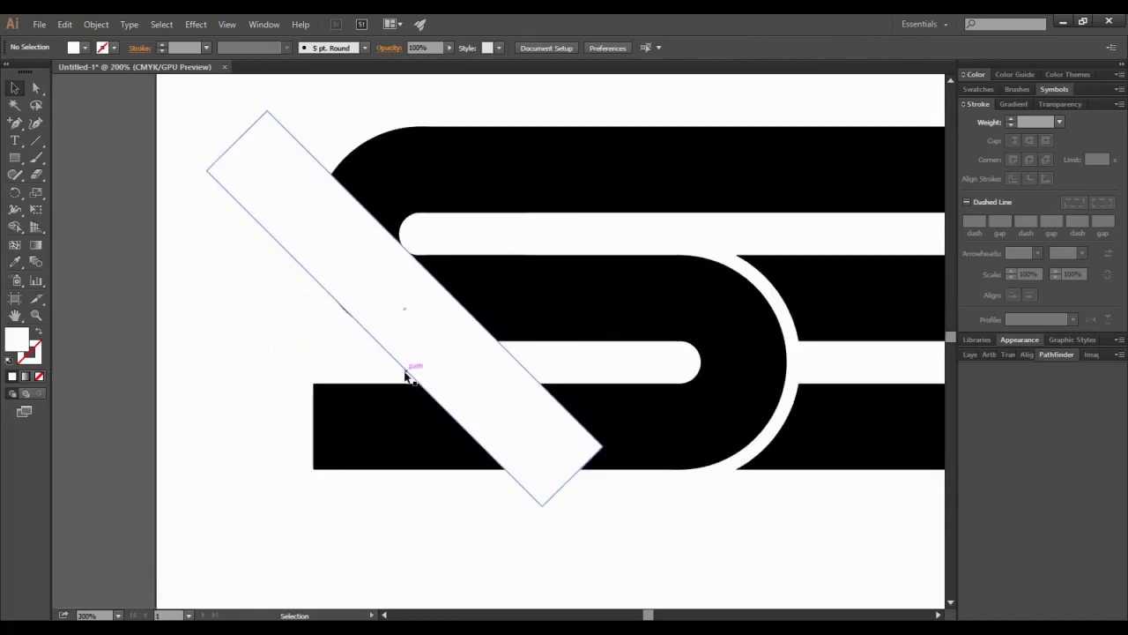
pyautogui.click(479, 378)
pyautogui.moveTo(573, 474); pyautogui.dragTo(632, 521)
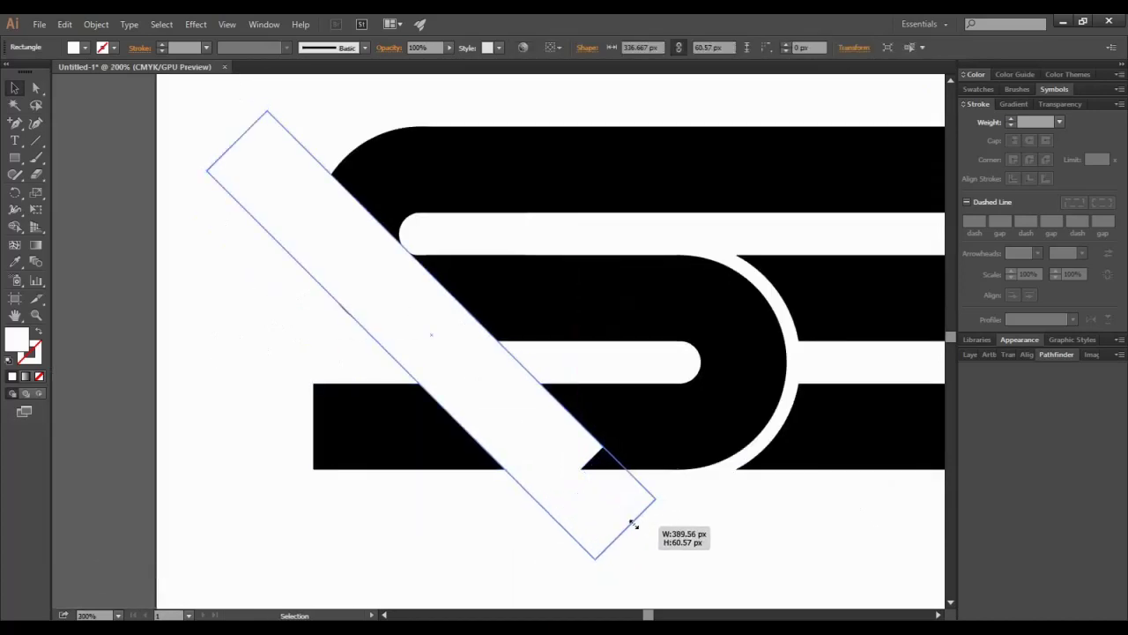
pyautogui.click(415, 512)
# Cut the bottom bar's left end along the diagonal with Shape Builder
pyautogui.click(624, 435)
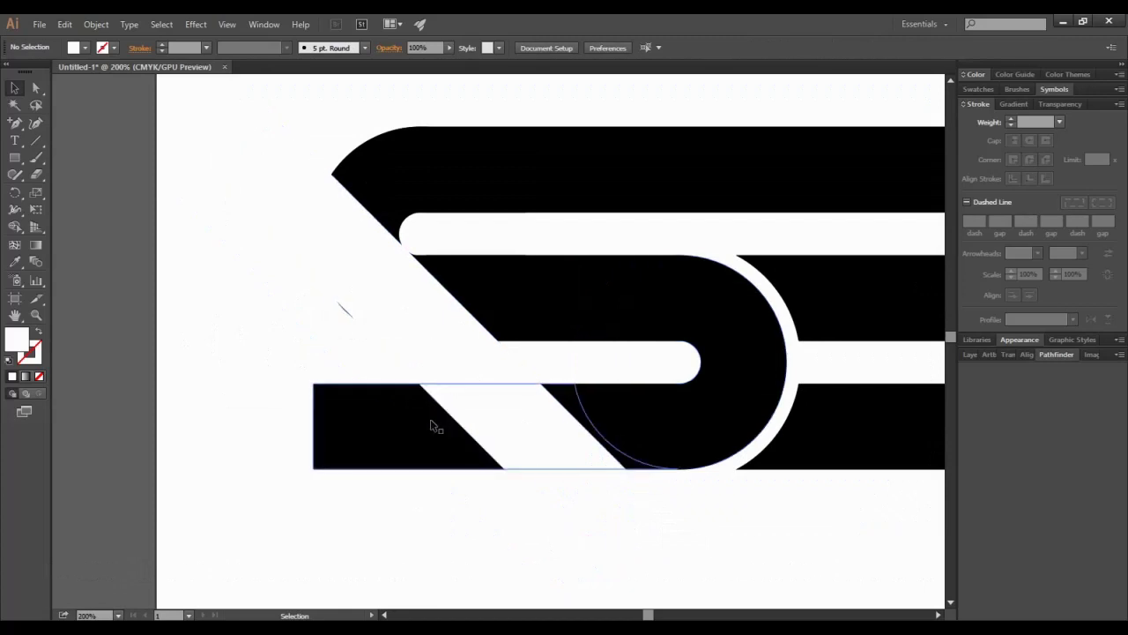
pyautogui.keyDown('shift'); pyautogui.click(481, 402); pyautogui.keyUp('shift')
pyautogui.keyDown('shift'); pyautogui.click(445, 341); pyautogui.keyUp('shift')
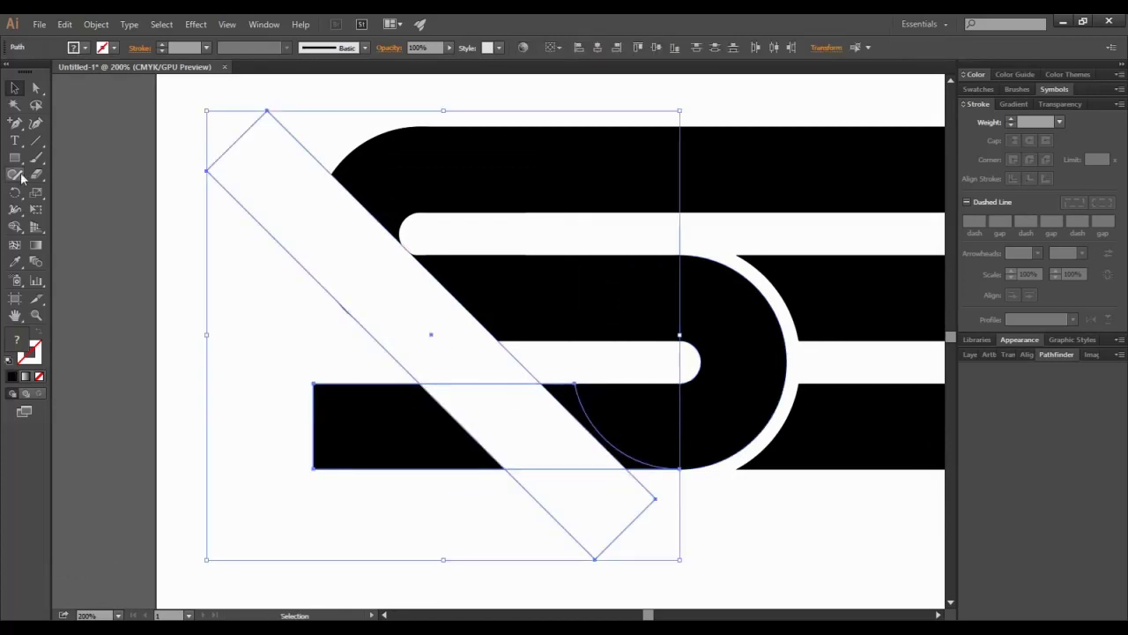
pyautogui.click(15, 226)
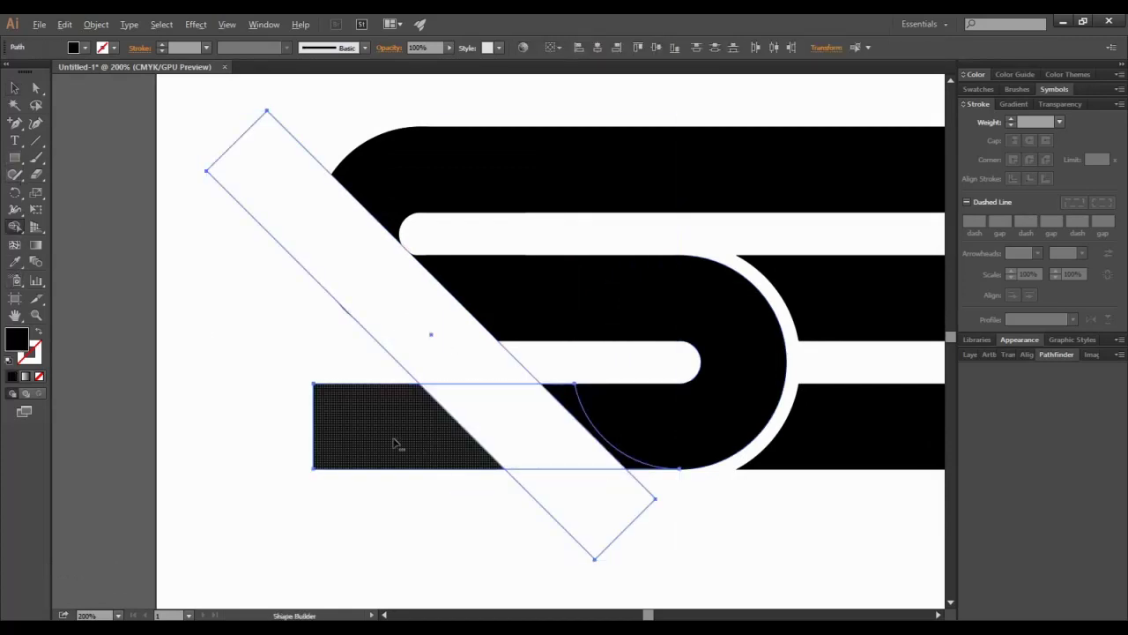
pyautogui.keyDown('alt'); pyautogui.click(394, 443); pyautogui.keyUp('alt')
# Delete the white diagonal cutting bar
pyautogui.click(13, 90)
pyautogui.click(675, 491)
pyautogui.click(567, 506)
pyautogui.press('Delete')
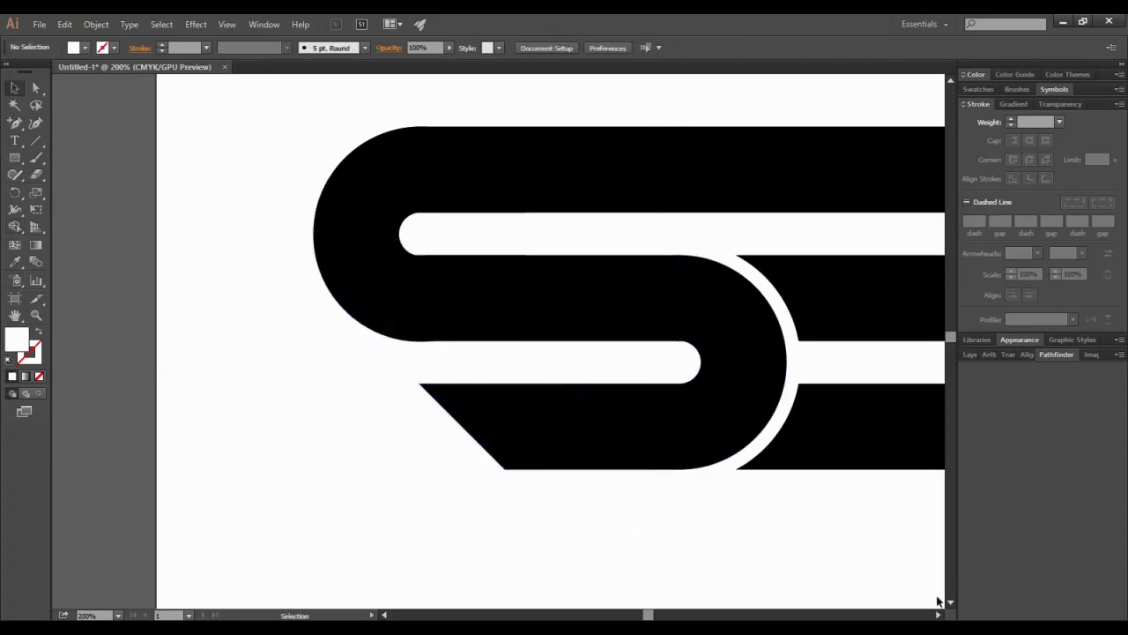
pyautogui.click(938, 615)
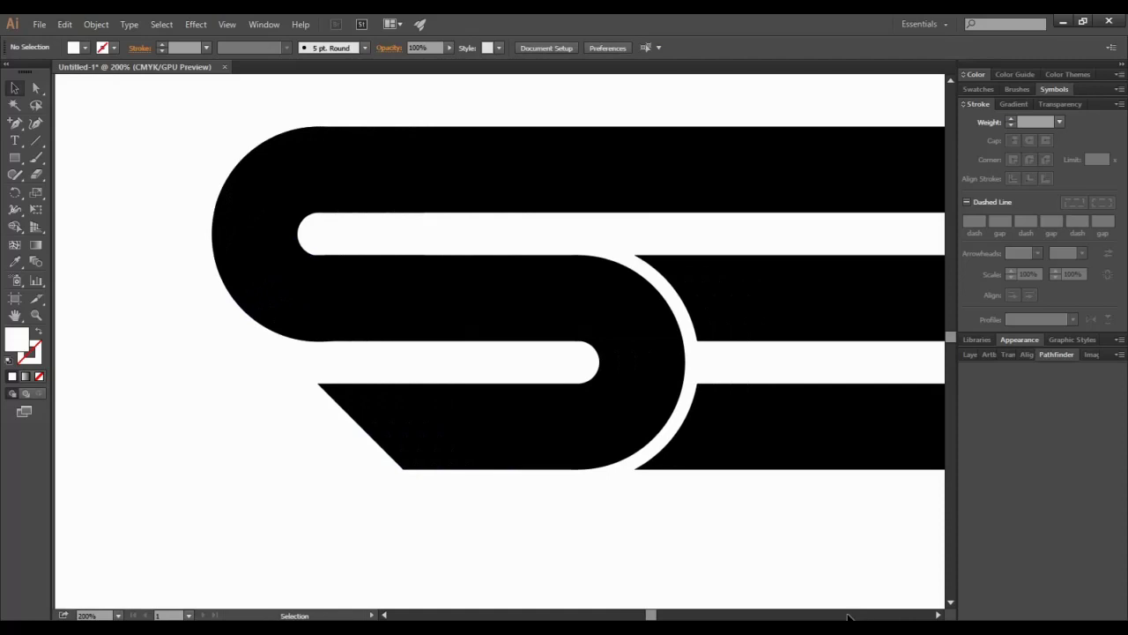
pyautogui.click(939, 615)
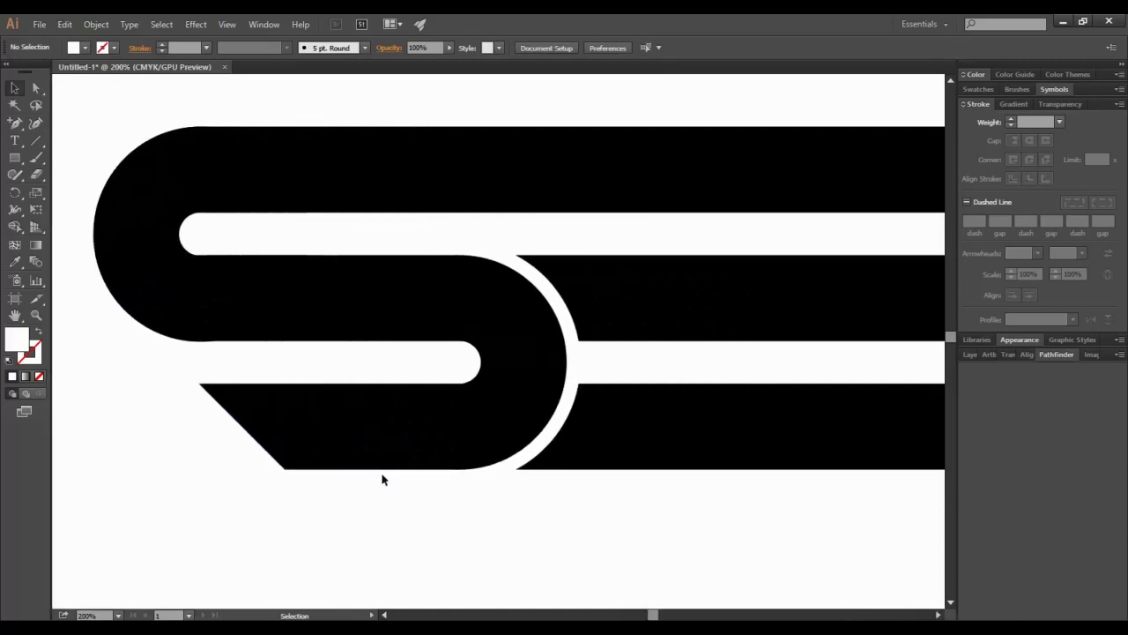
pyautogui.click(14, 157)
# Draw a rectangle, rotate it 45°, and place it across the S's top band
pyautogui.moveTo(621, 256)
pyautogui.mouseDown()
pyautogui.moveTo(728, 315)
pyautogui.moveTo(897, 341)
pyautogui.mouseUp()
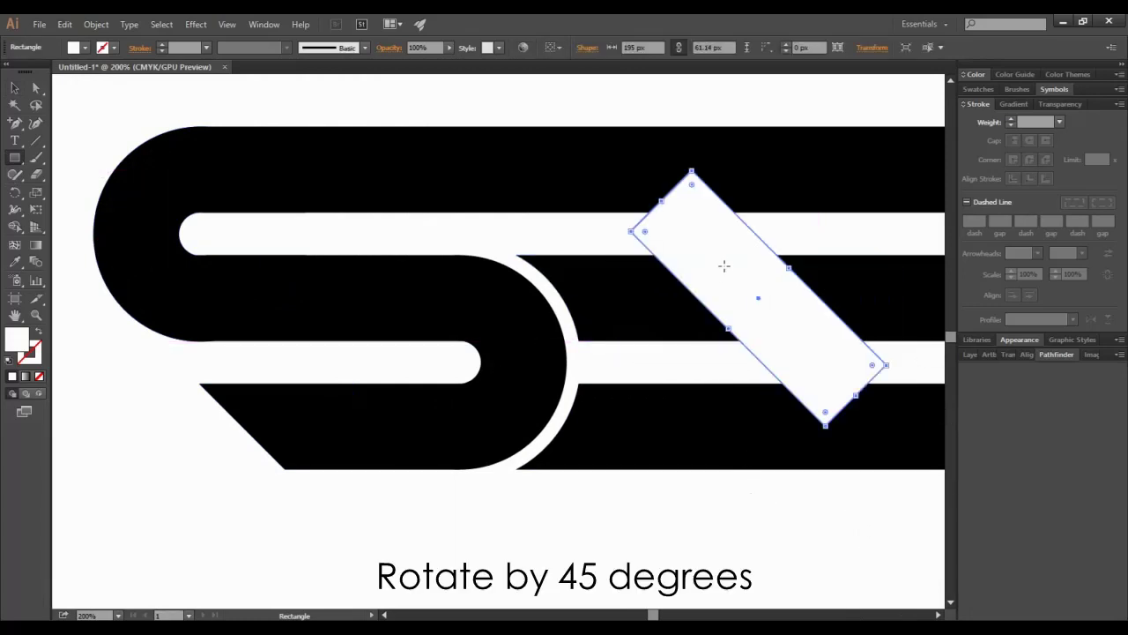
pyautogui.click(14, 88)
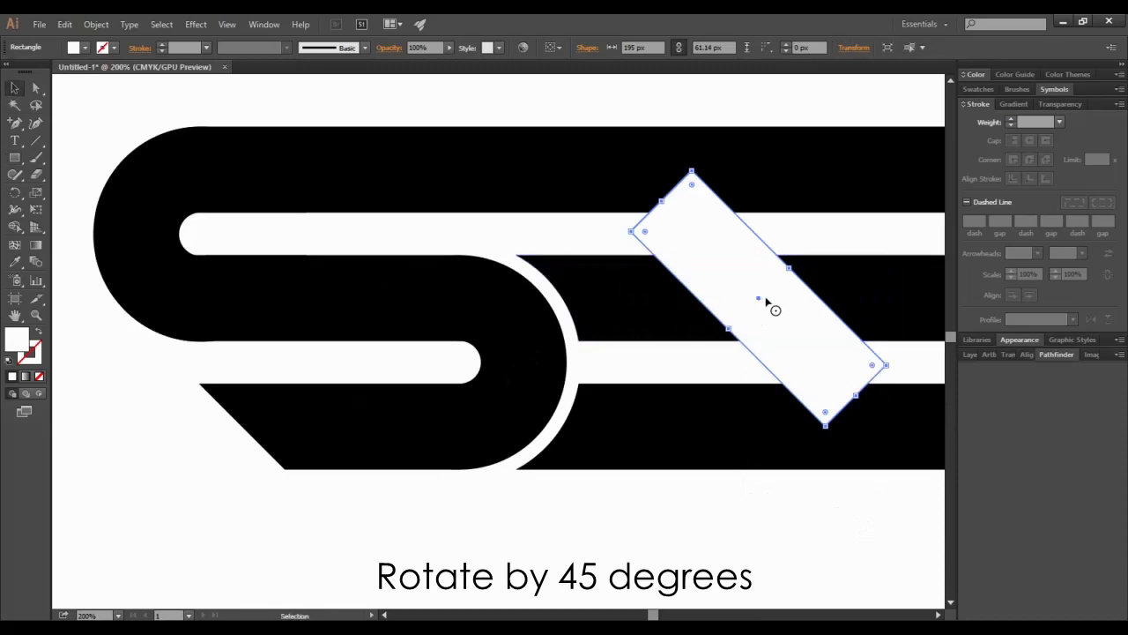
pyautogui.moveTo(758, 304); pyautogui.dragTo(496, 189)
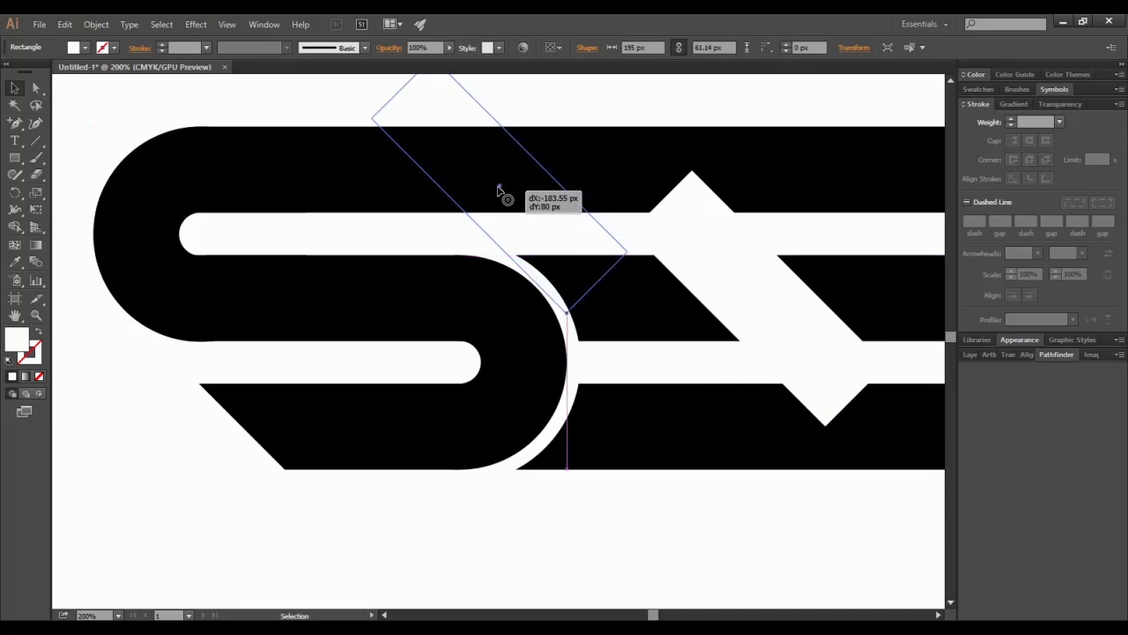
pyautogui.moveTo(496, 190); pyautogui.dragTo(498, 191)
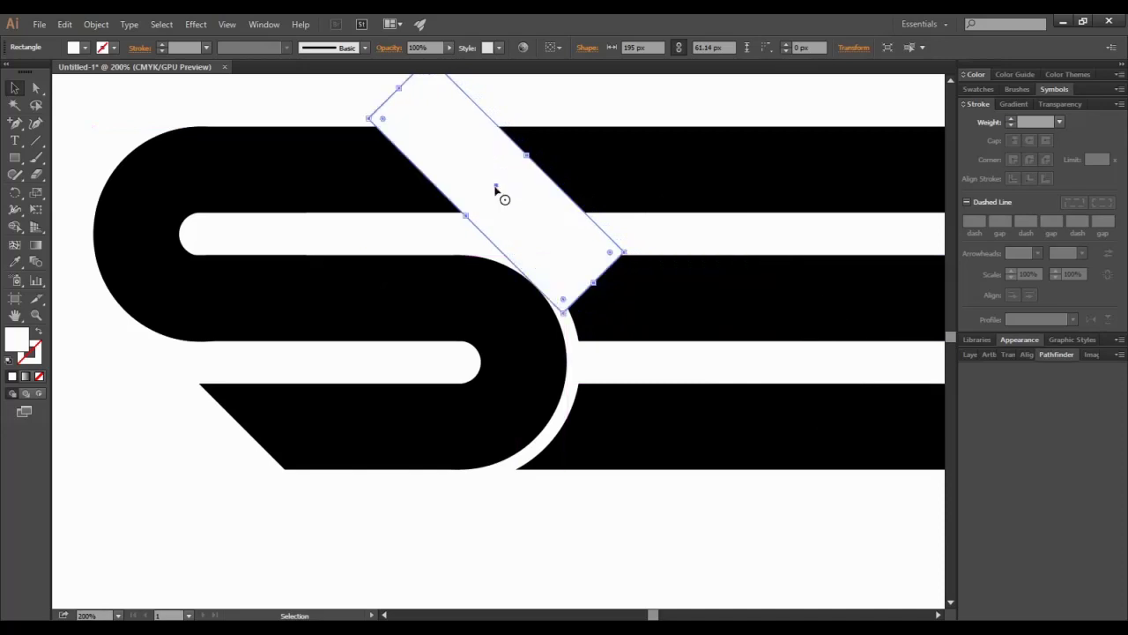
pyautogui.click(641, 112)
pyautogui.scroll(2, 641, 112)
# Narrow the rotated bar into a thin diagonal slit over the top band
pyautogui.click(458, 251)
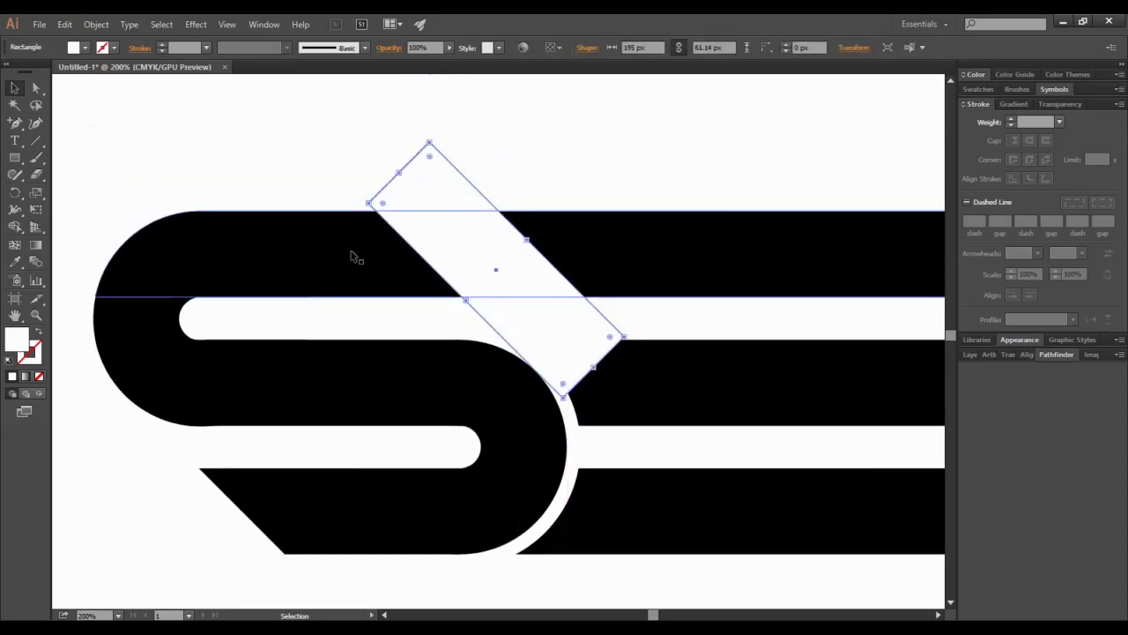
pyautogui.keyDown('shift'); pyautogui.click(352, 256); pyautogui.keyUp('shift')
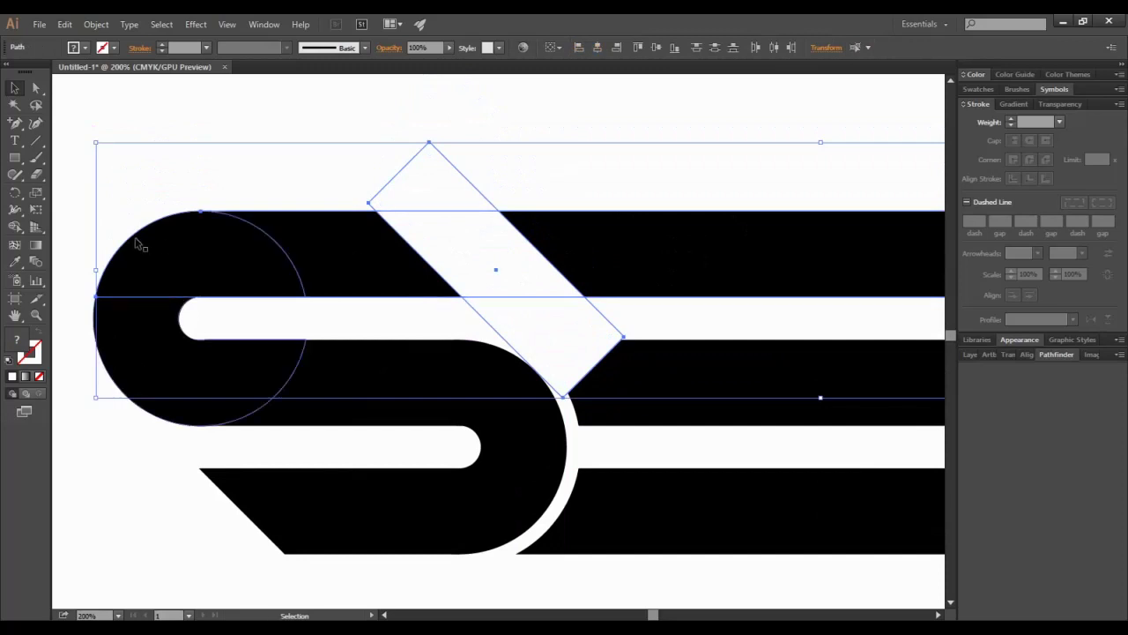
pyautogui.click(428, 98)
pyautogui.click(541, 259)
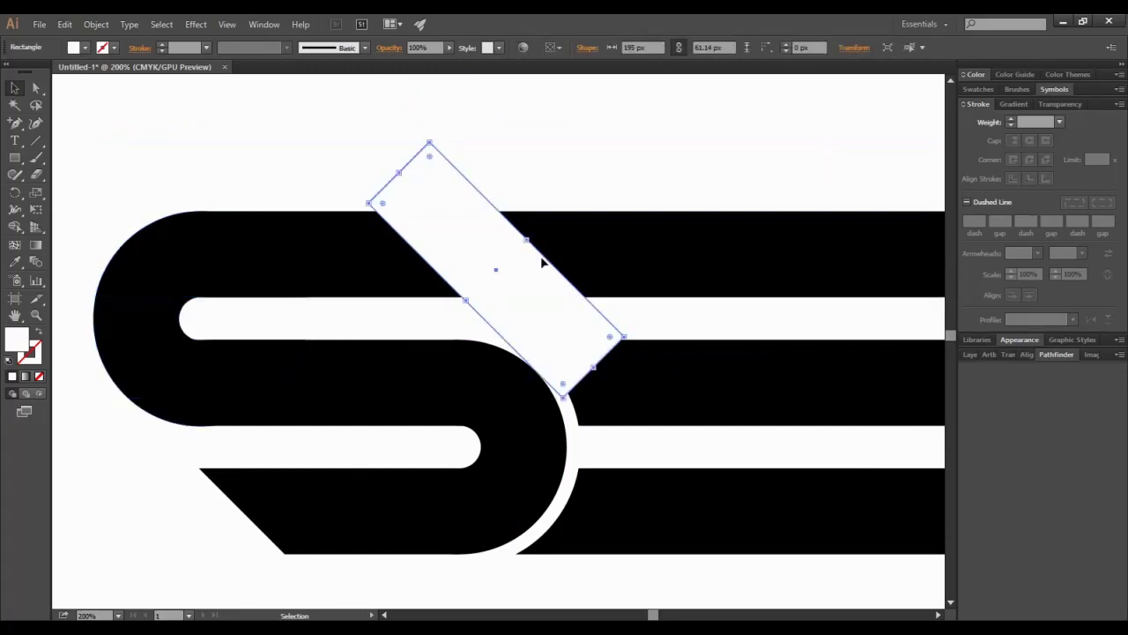
pyautogui.moveTo(525, 241); pyautogui.dragTo(469, 281)
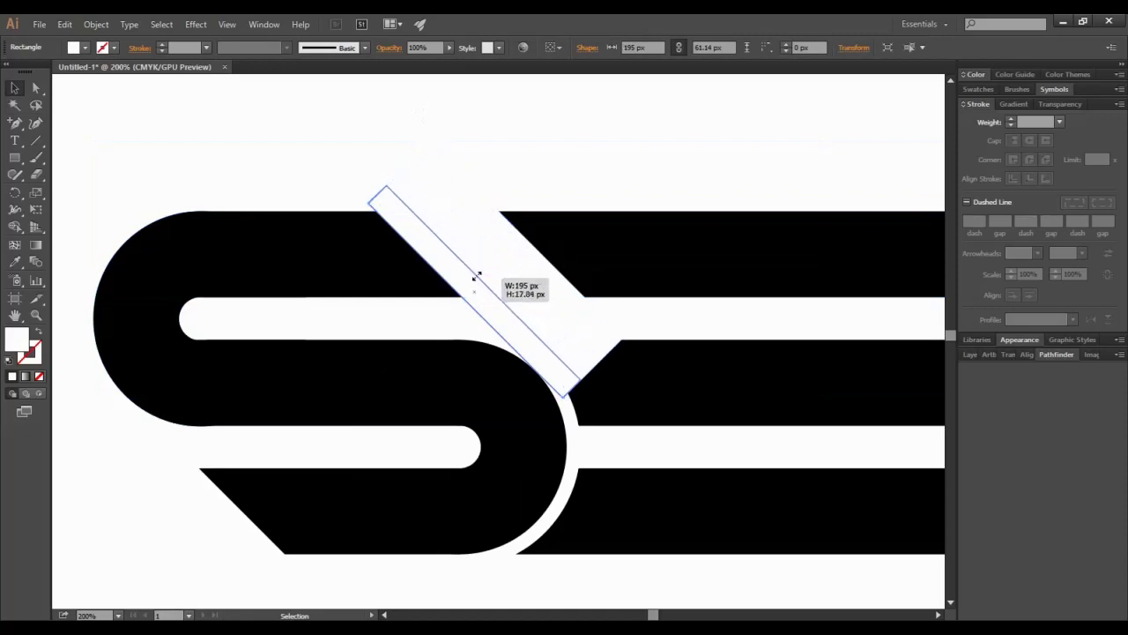
pyautogui.moveTo(469, 280); pyautogui.dragTo(468, 281)
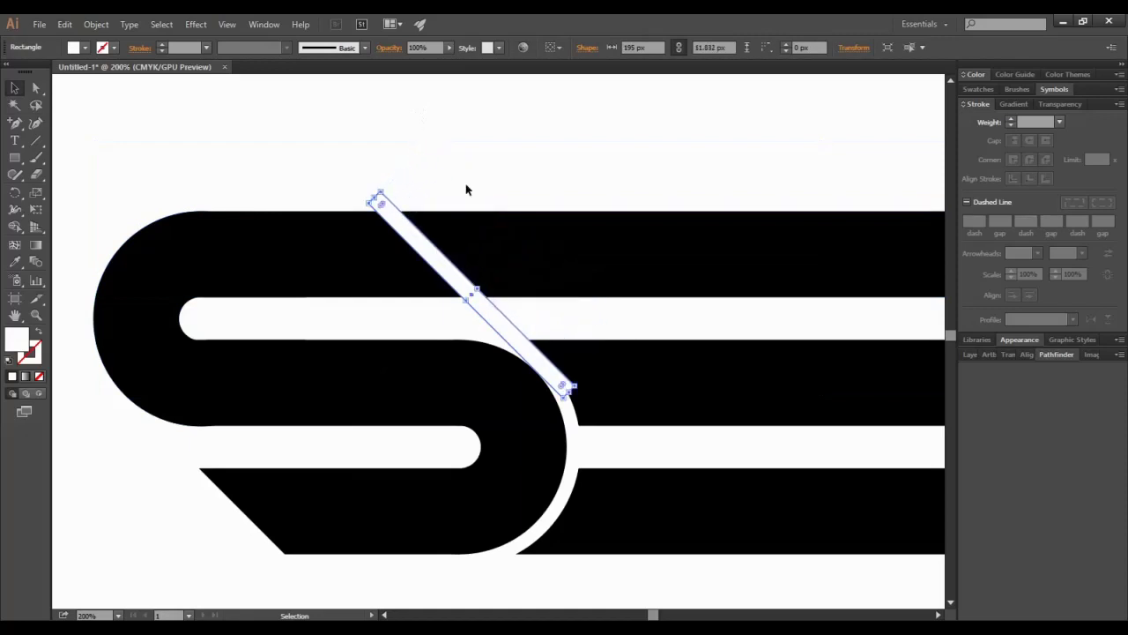
pyautogui.click(466, 184)
pyautogui.click(435, 261)
# Select all and remove the slit's pieces above and below the band with Shape Builder
pyautogui.hotkey('ctrl', 'a')
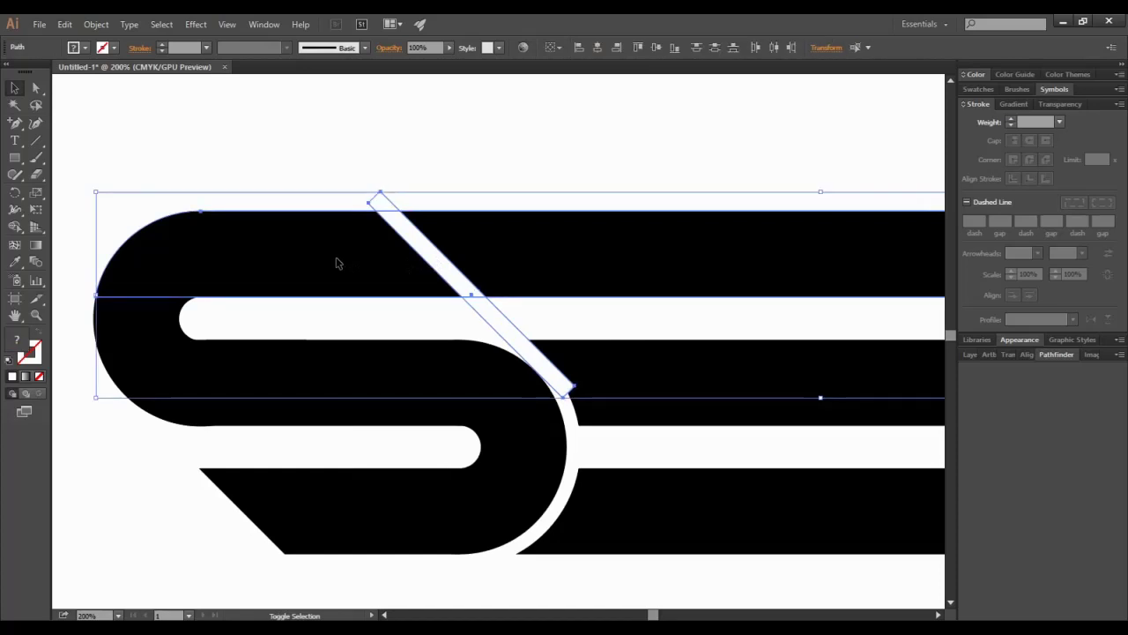
pyautogui.hotkey('shift', 'm')
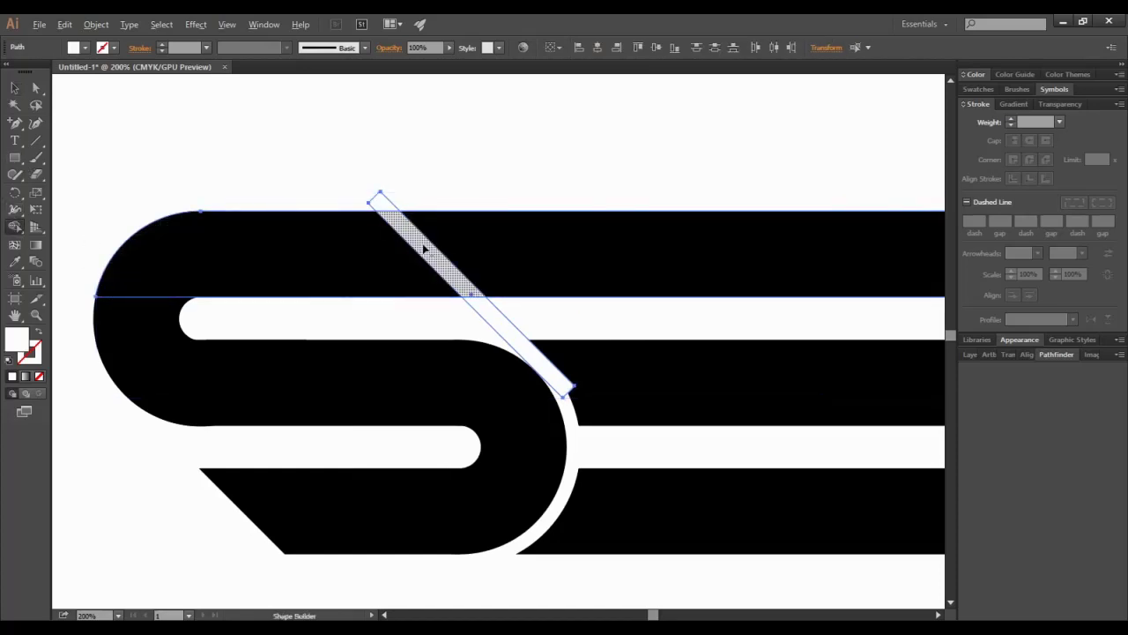
pyautogui.keyDown('alt'); pyautogui.click(379, 199); pyautogui.keyUp('alt')
pyautogui.keyDown('alt'); pyautogui.click(507, 340); pyautogui.keyUp('alt')
pyautogui.press('a')
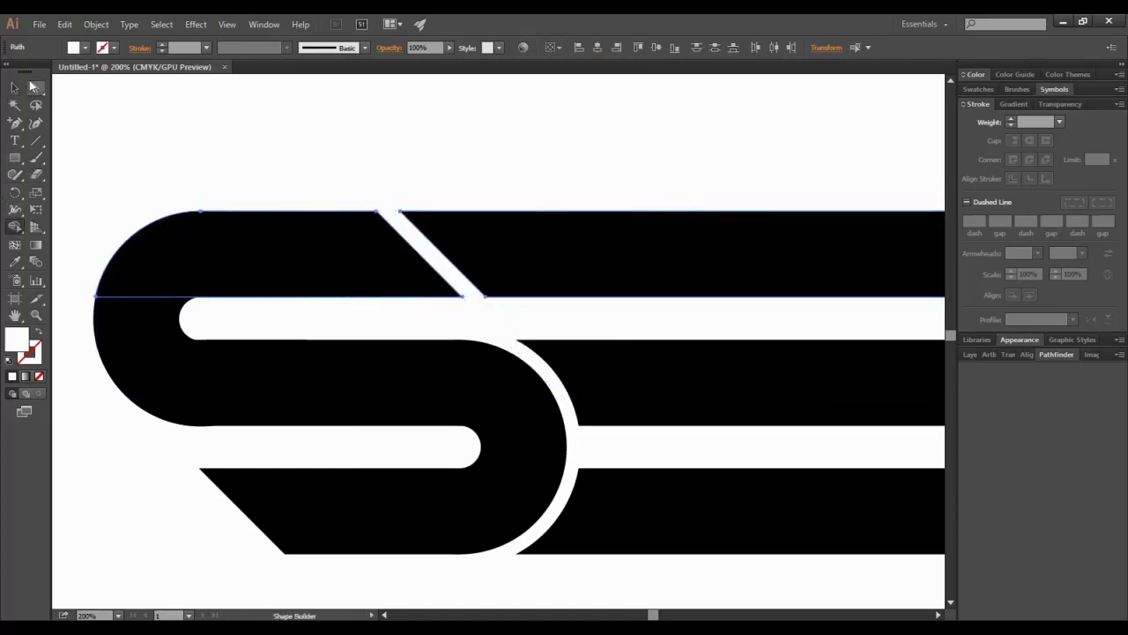
pyautogui.keyDown('ctrl'); pyautogui.click(379, 133); pyautogui.keyUp('ctrl')
pyautogui.hotkey('ctrl', '-')
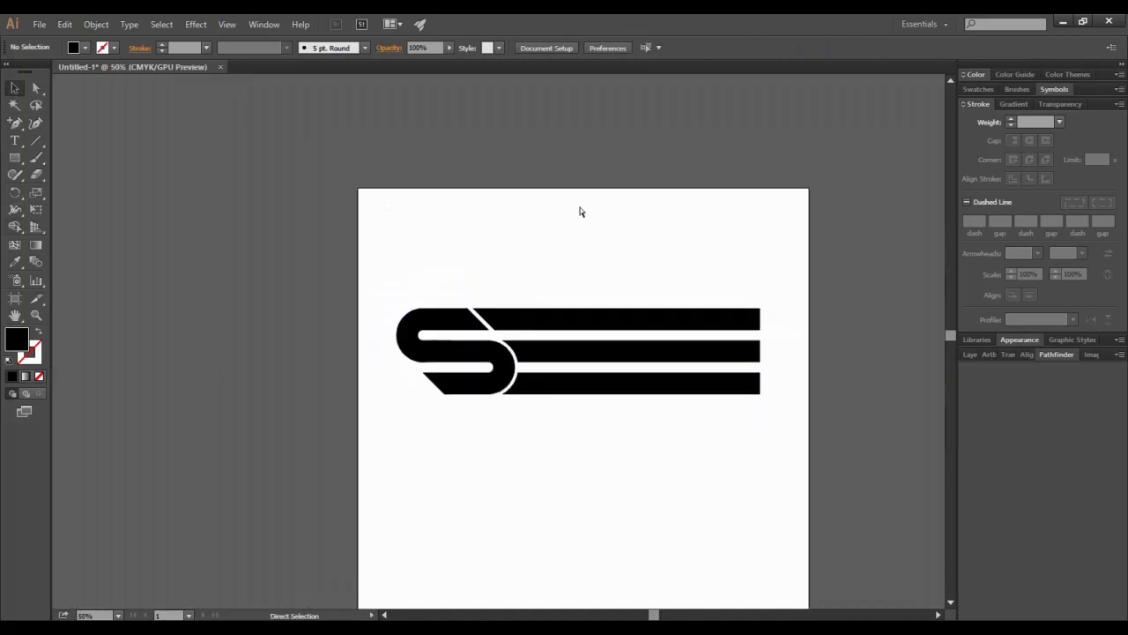
# Draw a long thin rectangle, rotate it 45°, and move it over the bars
pyautogui.press('v')
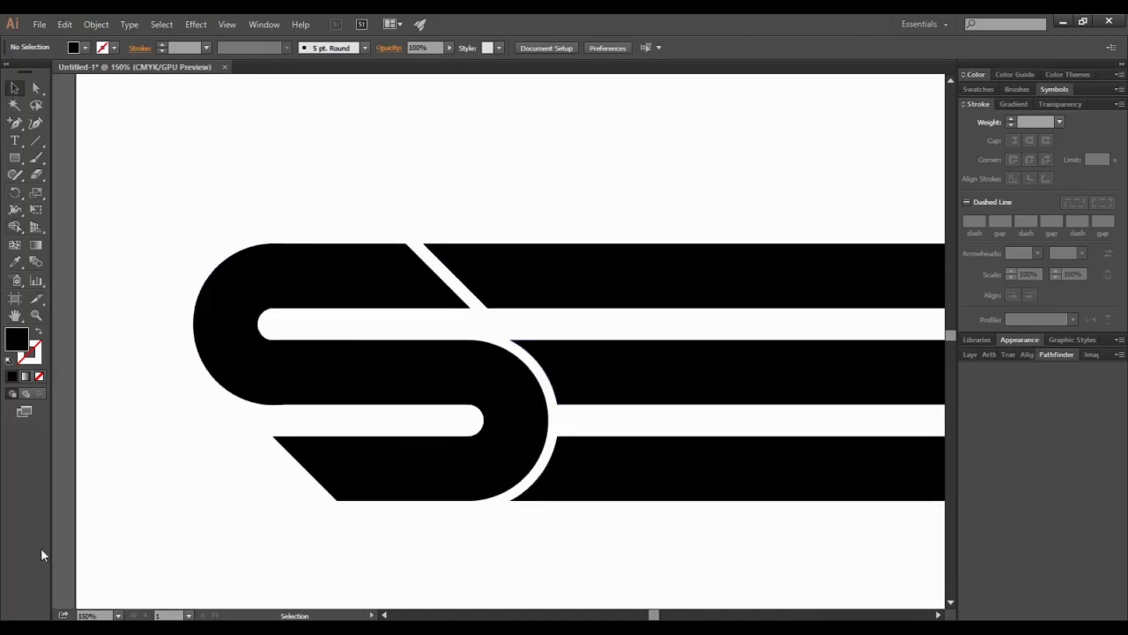
pyautogui.click(938, 614)
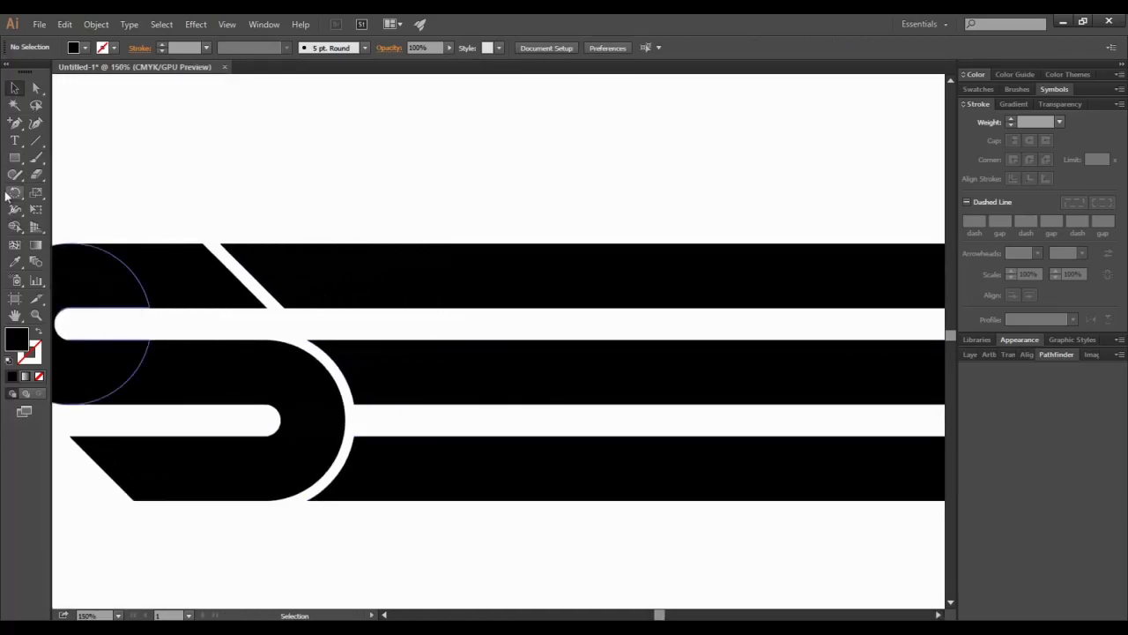
pyautogui.press('m')
pyautogui.moveTo(393, 338)
pyautogui.mouseDown()
pyautogui.moveTo(716, 406)
pyautogui.moveTo(644, 508)
pyautogui.mouseUp()
pyautogui.press('v')
pyautogui.moveTo(608, 421)
pyautogui.mouseDown()
pyautogui.moveTo(474, 384)
pyautogui.moveTo(568, 415)
pyautogui.moveTo(541, 412)
pyautogui.mouseUp()
# Lengthen both ends of the diagonal rectangle past the bars
pyautogui.moveTo(404, 257); pyautogui.dragTo(345, 208)
pyautogui.click(641, 568)
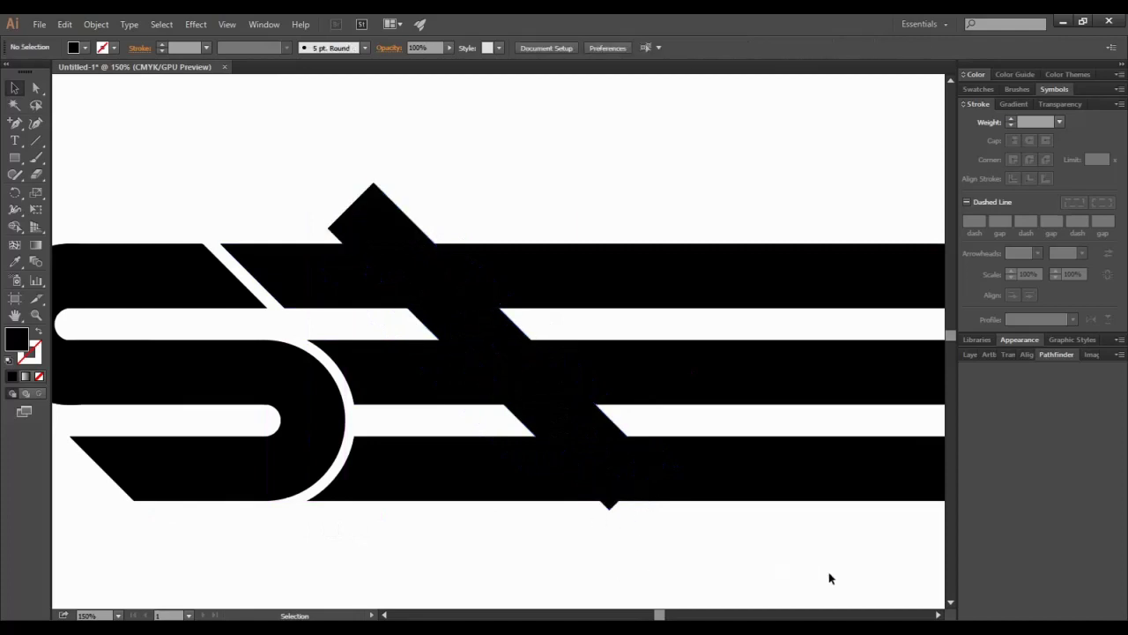
pyautogui.click(584, 461)
pyautogui.moveTo(634, 486); pyautogui.dragTo(684, 529)
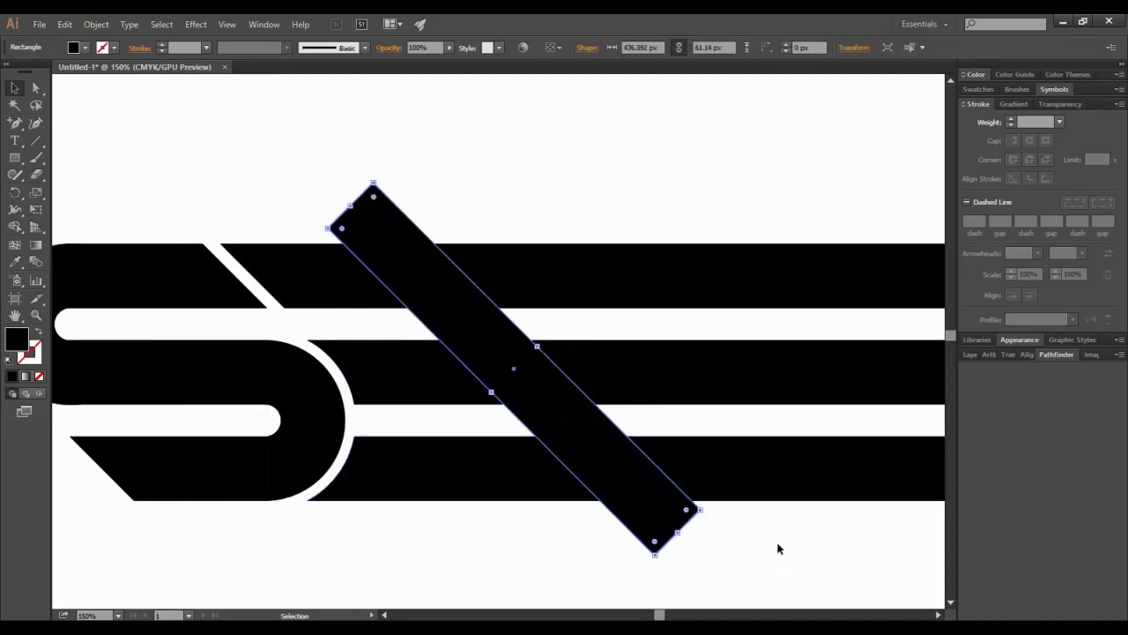
pyautogui.click(762, 544)
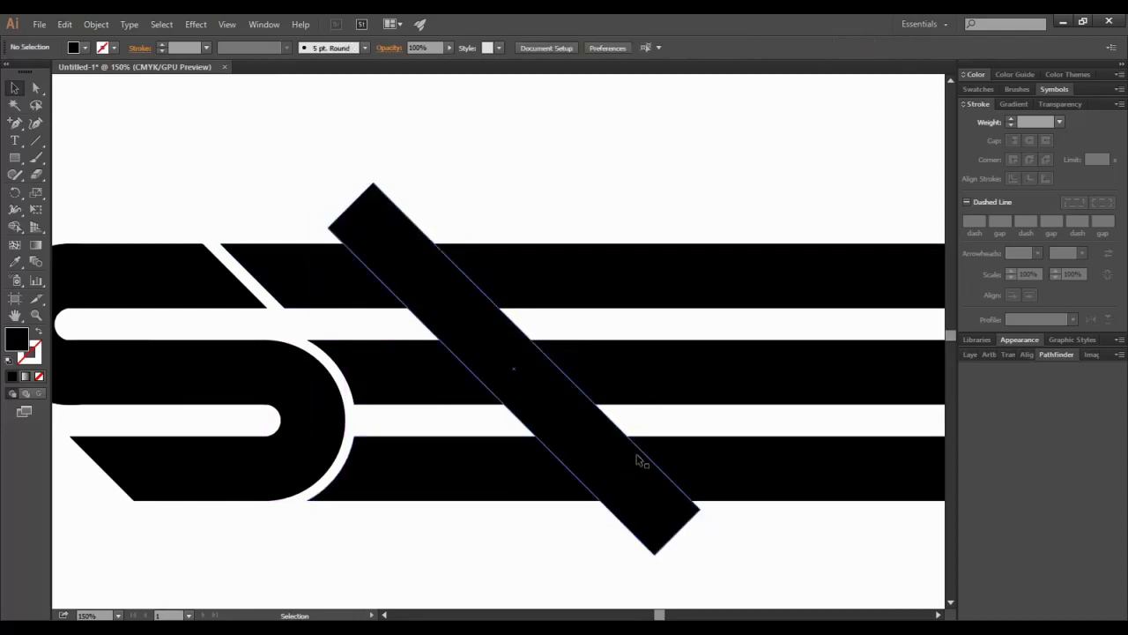
pyautogui.click(584, 433)
# Rotate the diagonal rectangle to stand more upright and fine-tune its angle
pyautogui.moveTo(667, 562); pyautogui.dragTo(610, 578)
pyautogui.moveTo(527, 414); pyautogui.dragTo(477, 429)
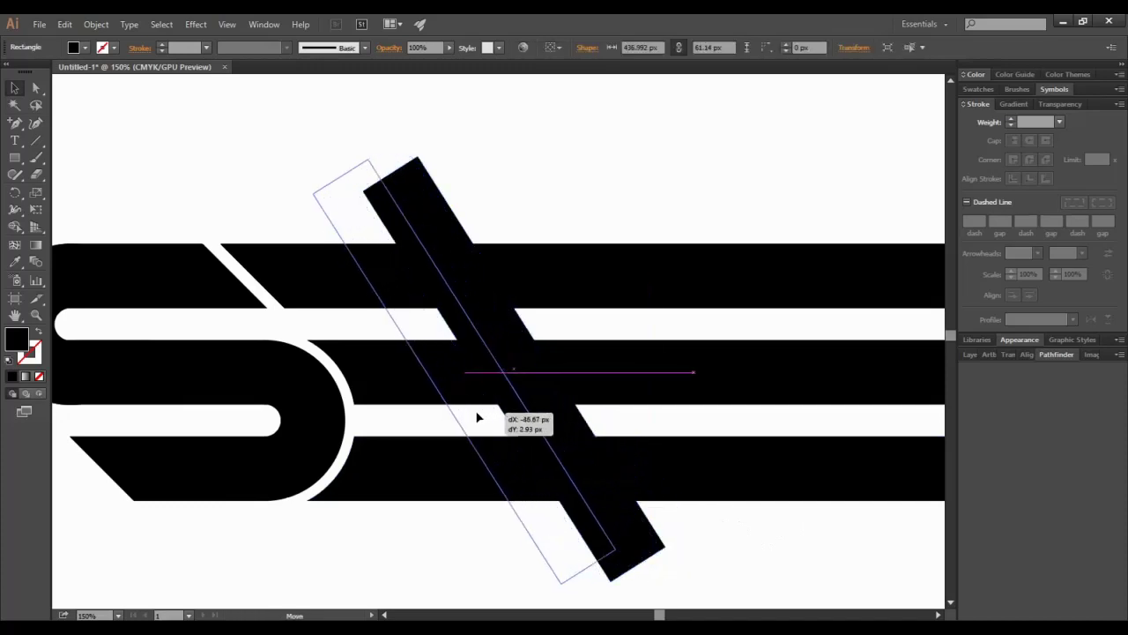
pyautogui.click(398, 517)
pyautogui.scroll(-1, 476, 485)
pyautogui.click(512, 448)
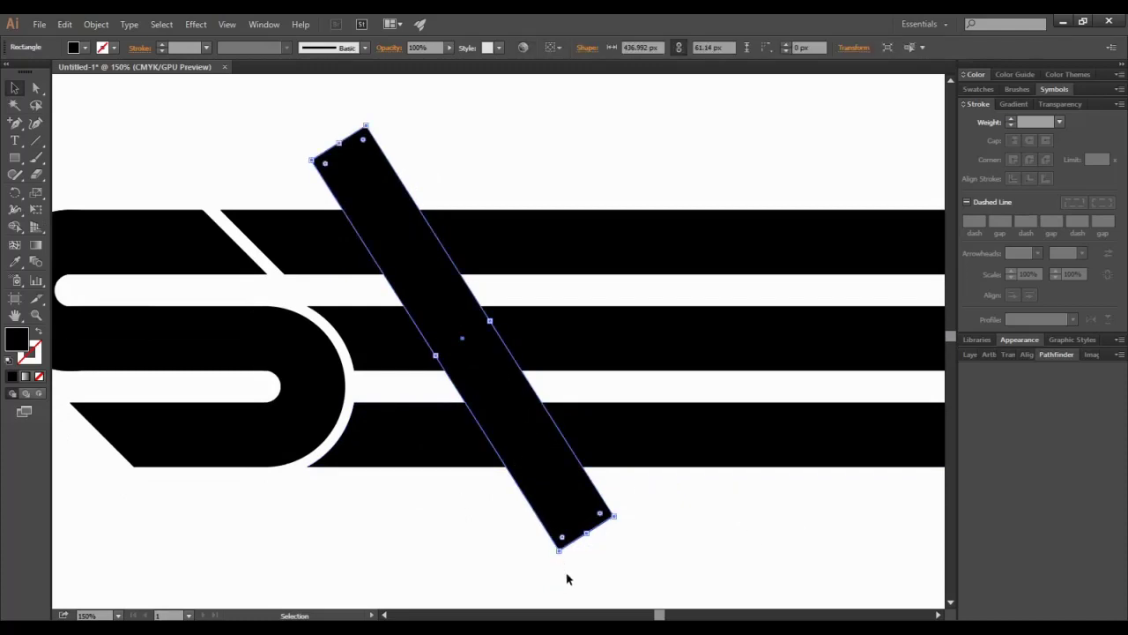
pyautogui.moveTo(559, 556); pyautogui.dragTo(552, 552)
pyautogui.click(485, 559)
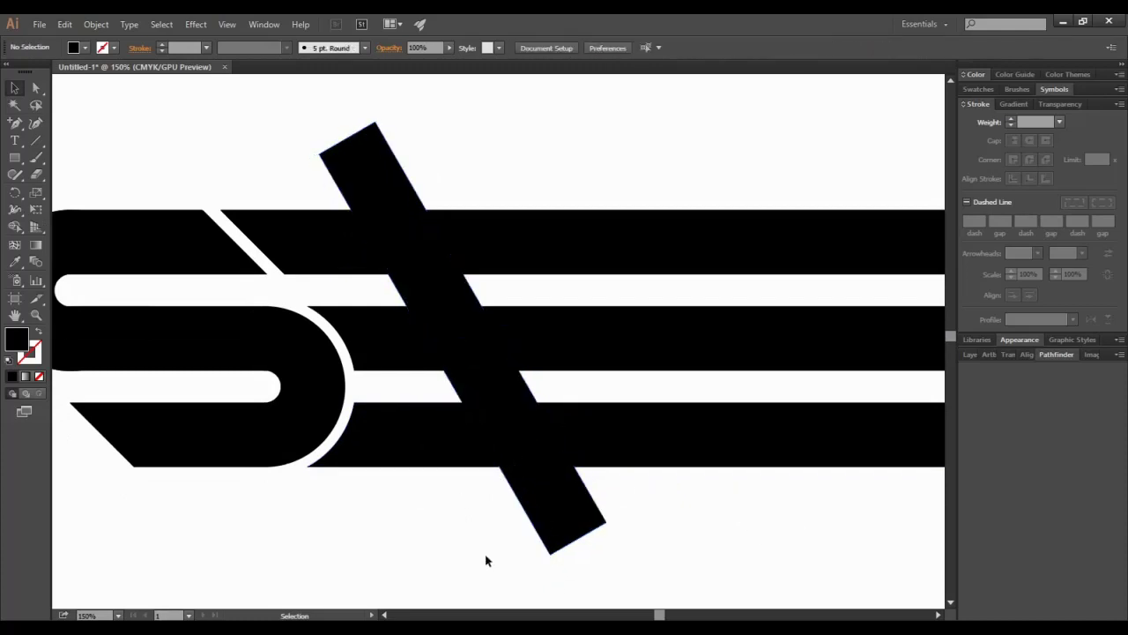
pyautogui.click(468, 323)
pyautogui.click(469, 145)
# Trim the band's ends above and below the bars with Shape Builder
pyautogui.moveTo(476, 158); pyautogui.dragTo(415, 467)
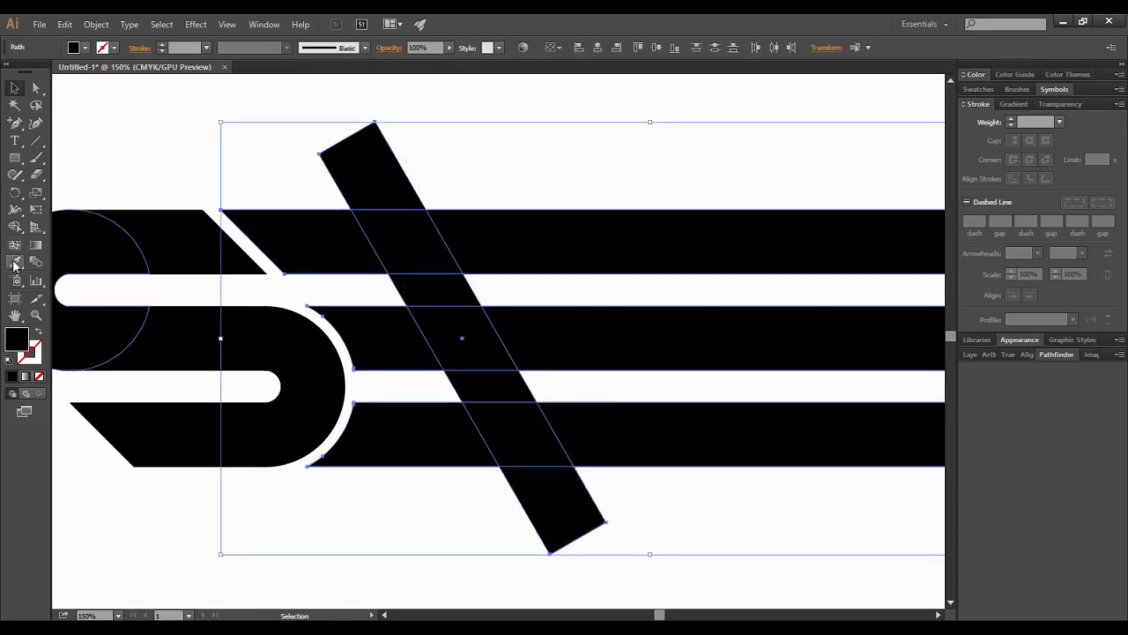
pyautogui.click(15, 226)
pyautogui.keyDown('alt'); pyautogui.click(359, 172); pyautogui.keyUp('alt')
pyautogui.keyDown('alt'); pyautogui.click(548, 507); pyautogui.keyUp('alt')
pyautogui.press('v')
pyautogui.click(424, 249)
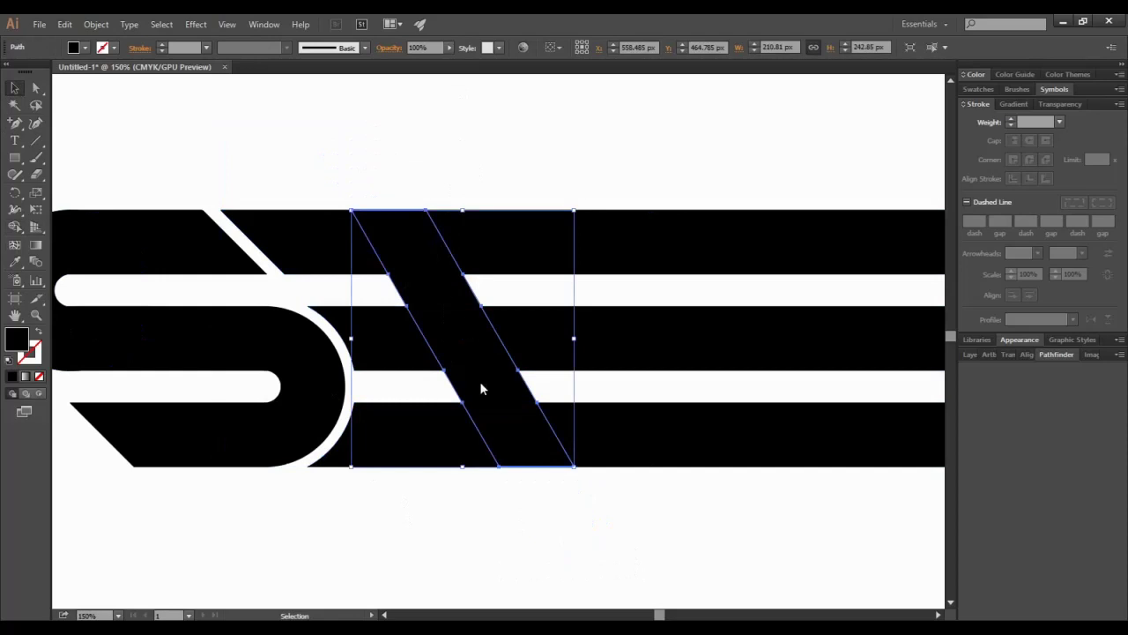
pyautogui.click(1012, 119)
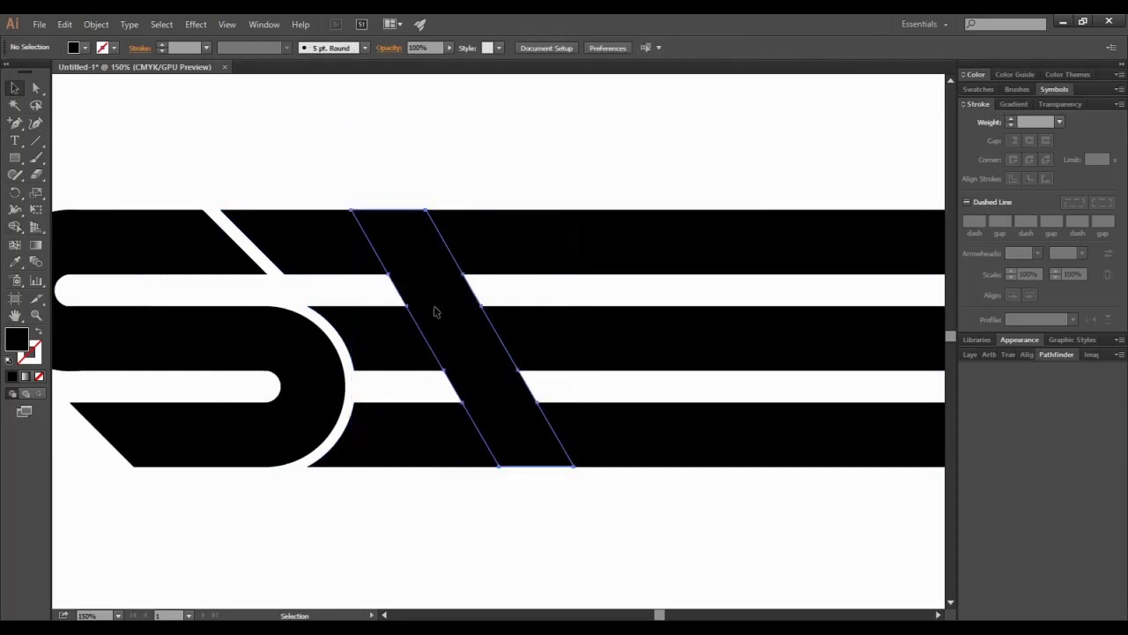
# Give the diagonal band a white 10 pt stroke aligned outside
pyautogui.click(1011, 119)
pyautogui.click(1011, 119)
pyautogui.click(1011, 120)
pyautogui.click(1011, 120)
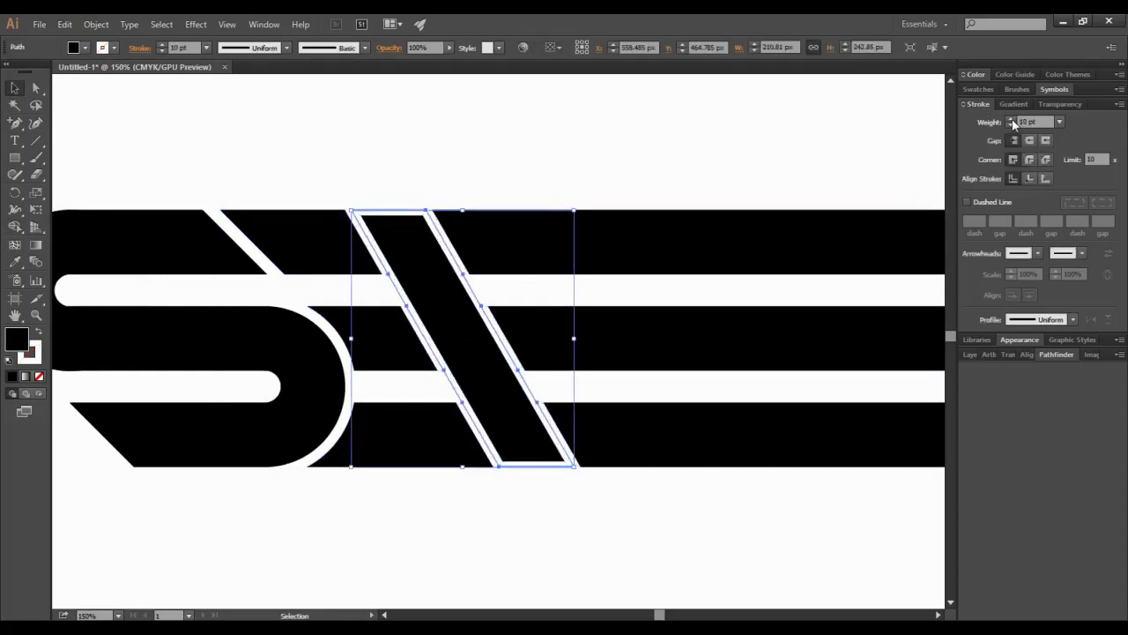
pyautogui.click(1046, 178)
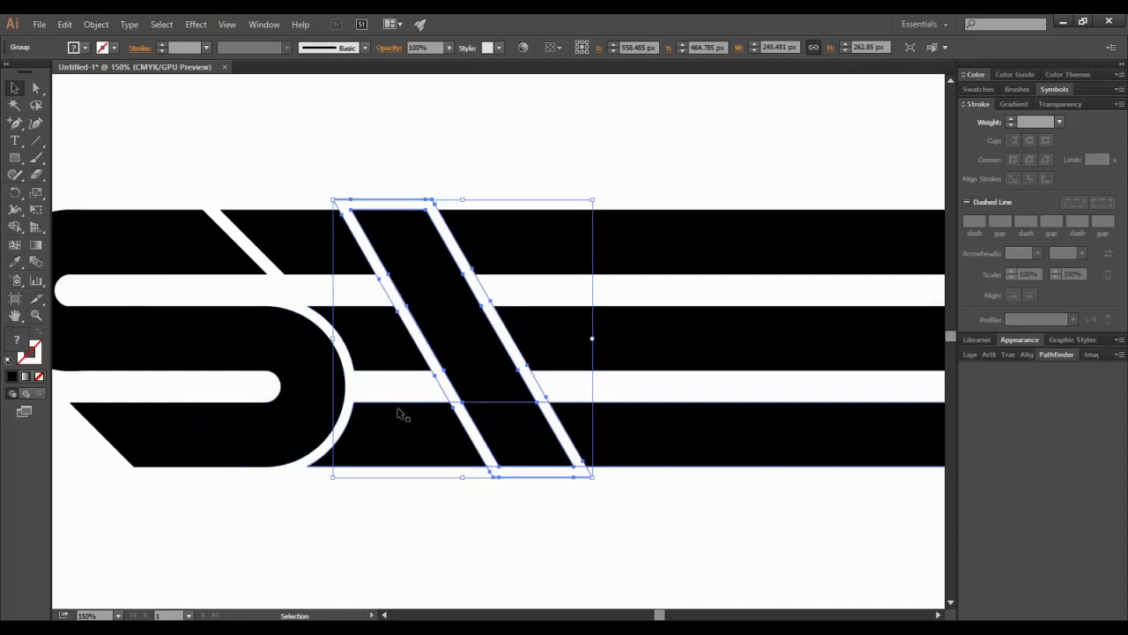
# Select the diagonal band together with the middle and bottom stripes
pyautogui.keyDown('shift'); pyautogui.click(432, 439); pyautogui.keyUp('shift')
pyautogui.keyDown('shift'); pyautogui.click(396, 356); pyautogui.keyUp('shift')
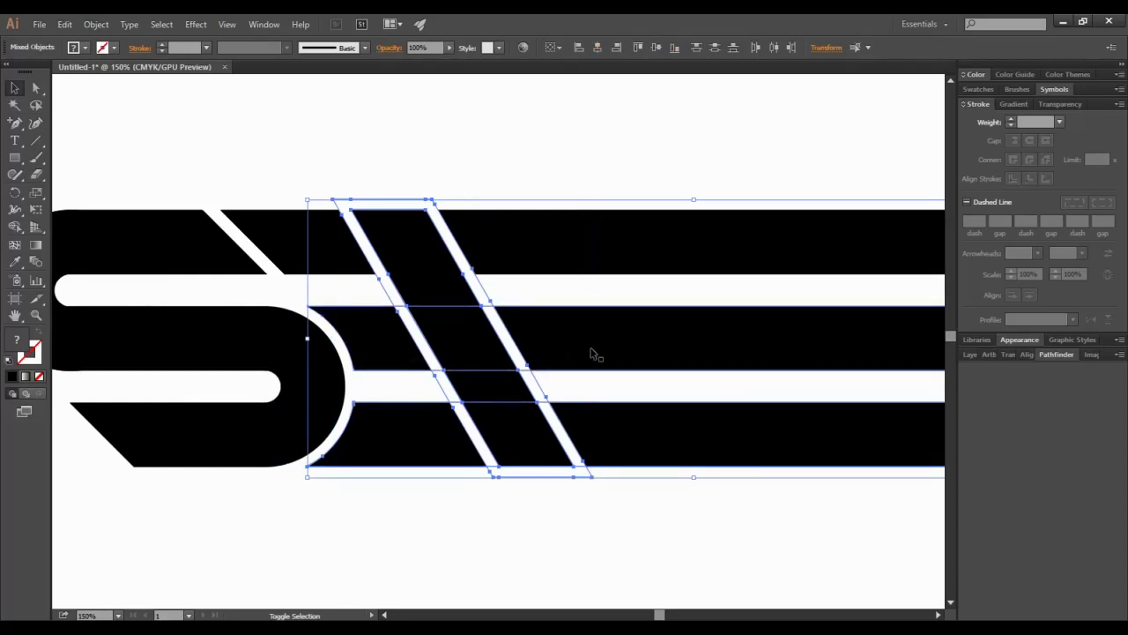
pyautogui.doubleClick(591, 353)
pyautogui.doubleClick(547, 153)
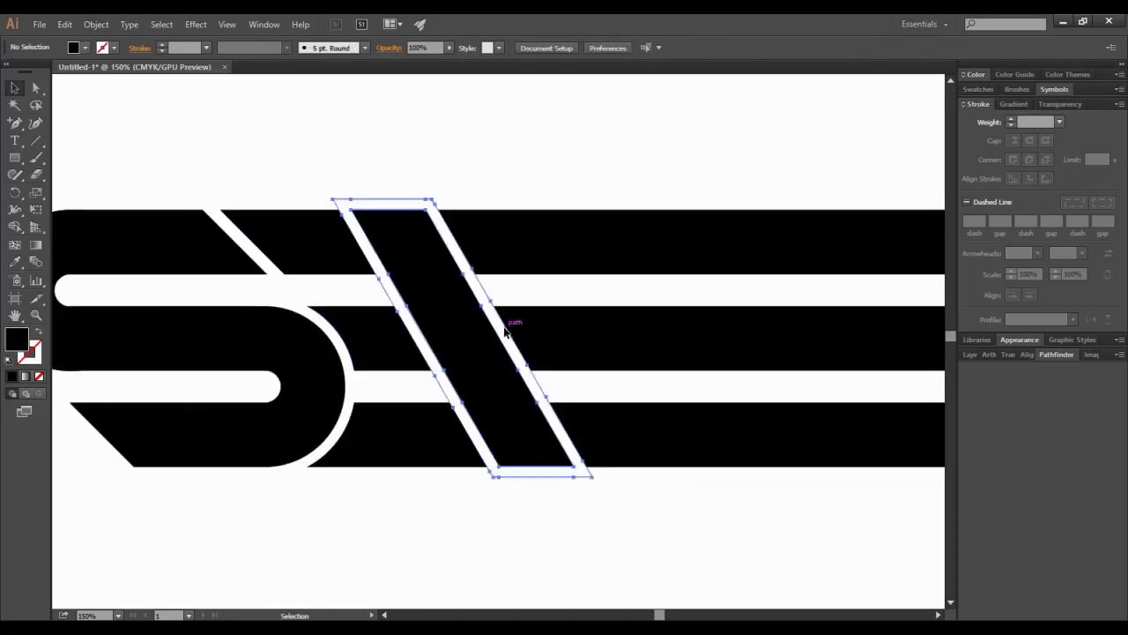
pyautogui.click(505, 330)
pyautogui.keyDown('shift'); pyautogui.click(391, 327); pyautogui.keyUp('shift')
pyautogui.keyDown('shift'); pyautogui.click(385, 436); pyautogui.keyUp('shift')
# Add the top stripe and remove the leftover strip beside the band with Shape Builder
pyautogui.click(15, 227)
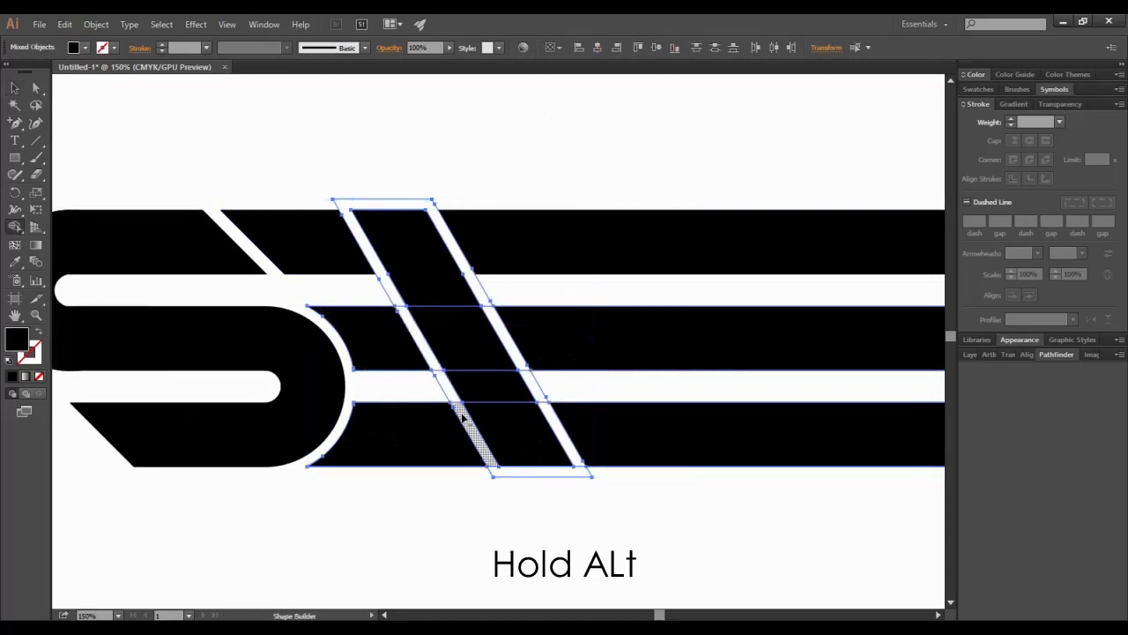
pyautogui.keyDown('alt'); pyautogui.click(463, 421); pyautogui.keyUp('alt')
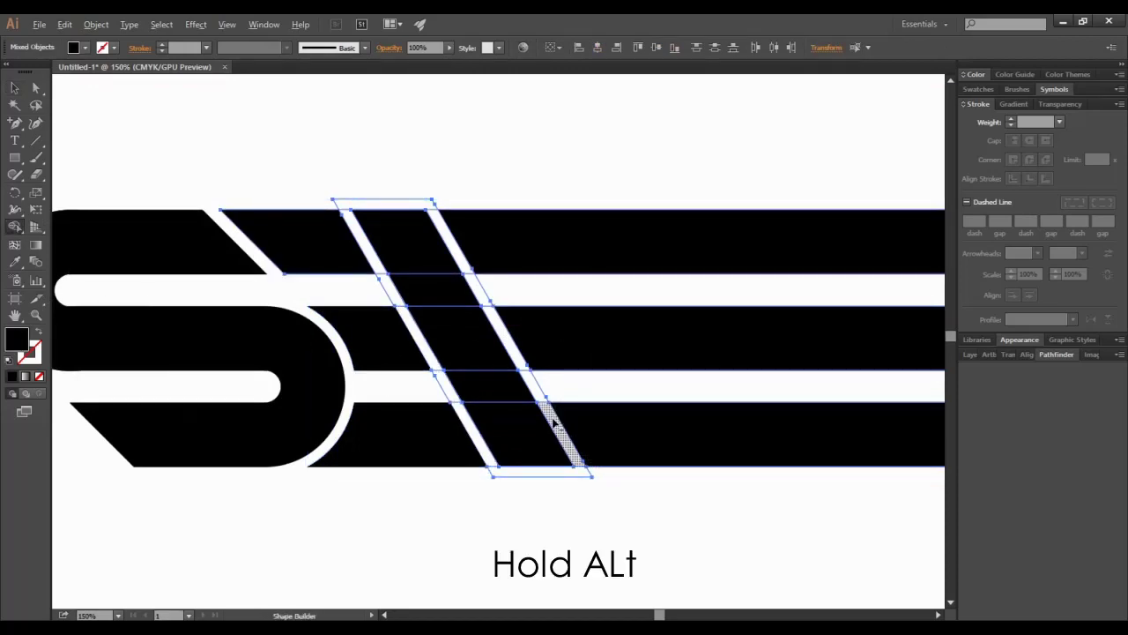
pyautogui.keyDown('alt'); pyautogui.click(458, 256); pyautogui.keyUp('alt')
pyautogui.press('v')
pyautogui.doubleClick(373, 254)
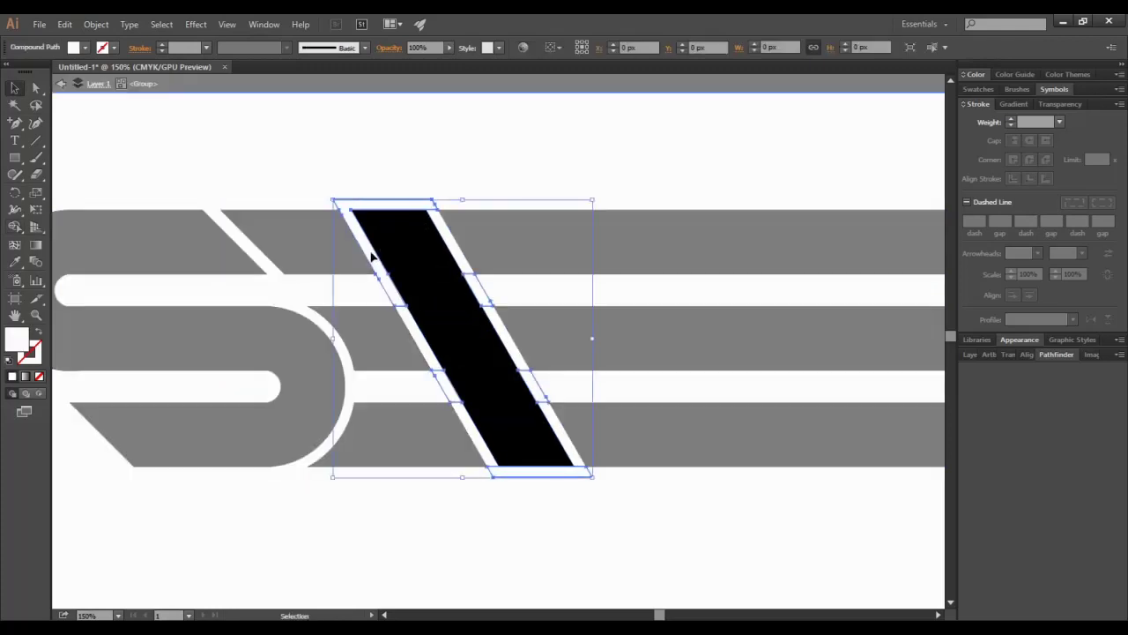
pyautogui.click(390, 252)
pyautogui.doubleClick(570, 167)
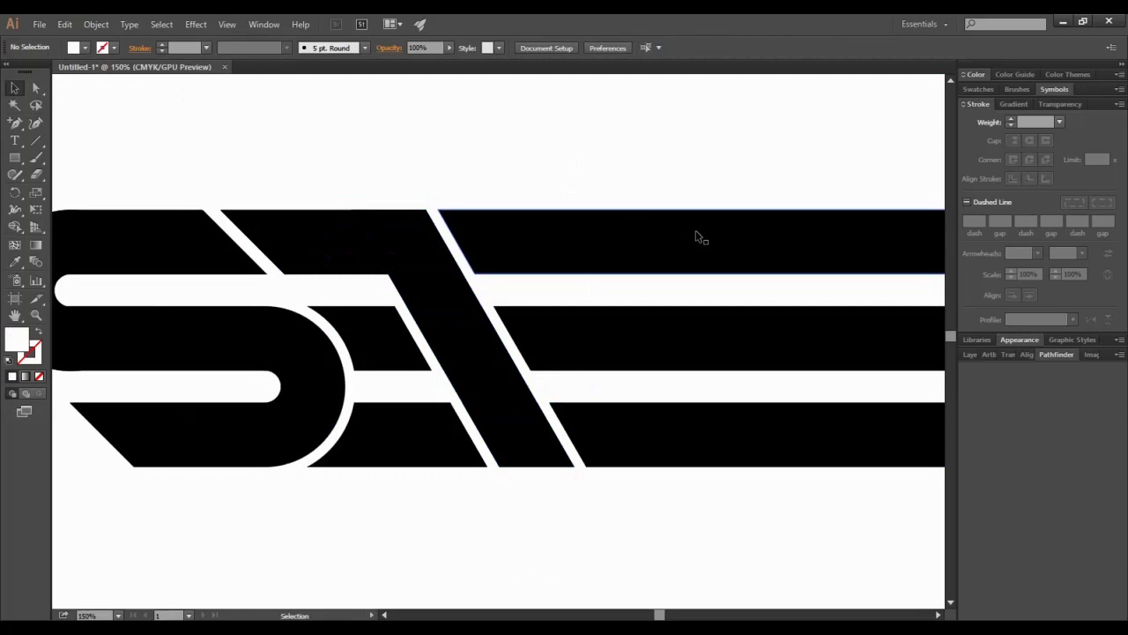
# Draw a large circle below the top bar and a ~31 px circle centred inside it
pyautogui.click(938, 616)
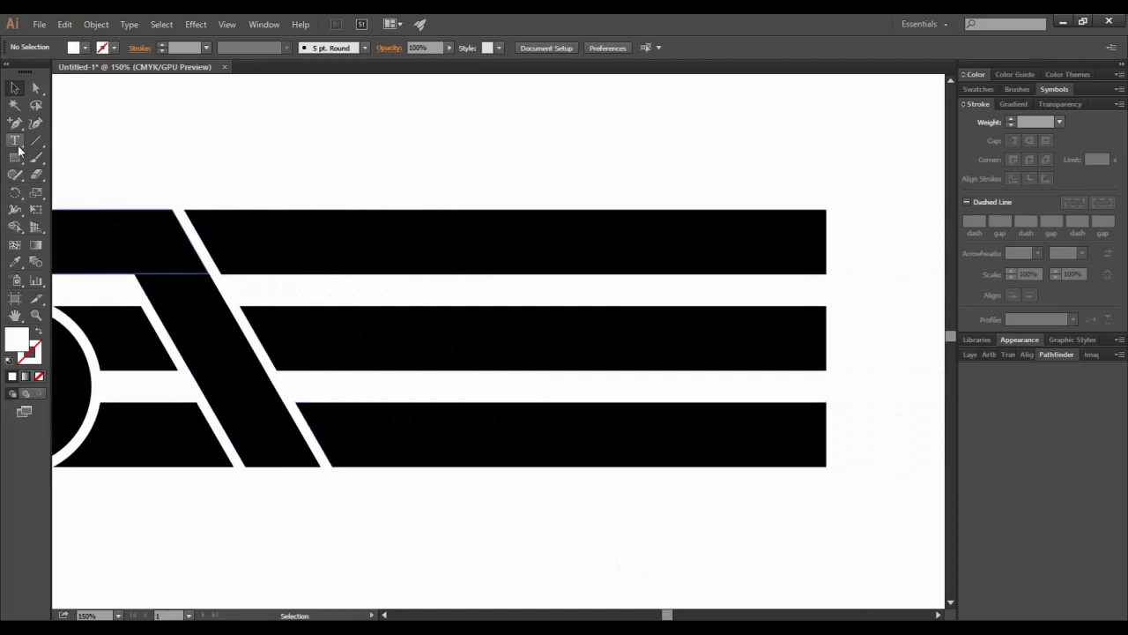
pyautogui.press('l')
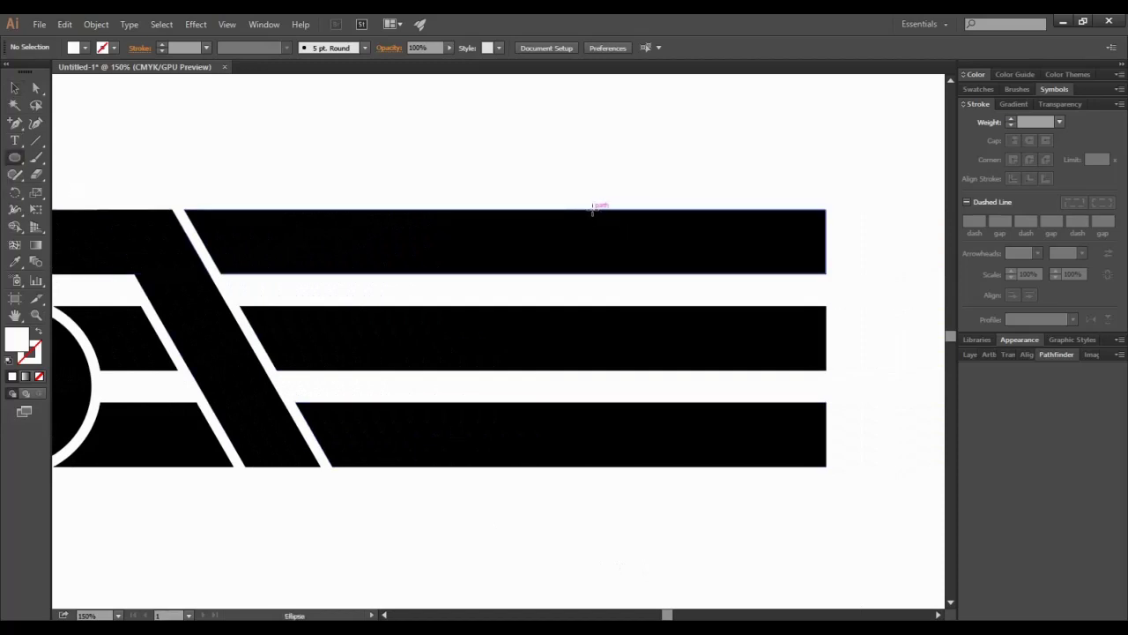
pyautogui.moveTo(542, 209); pyautogui.dragTo(641, 370)
pyautogui.press('v')
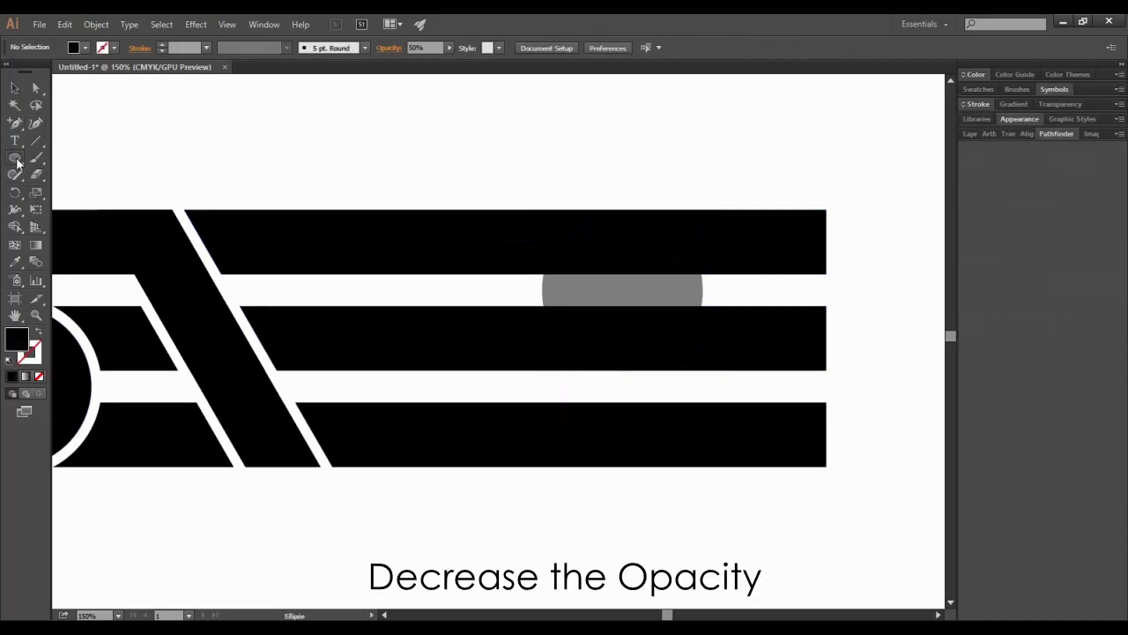
pyautogui.click(15, 159)
pyautogui.moveTo(591, 275); pyautogui.dragTo(625, 300)
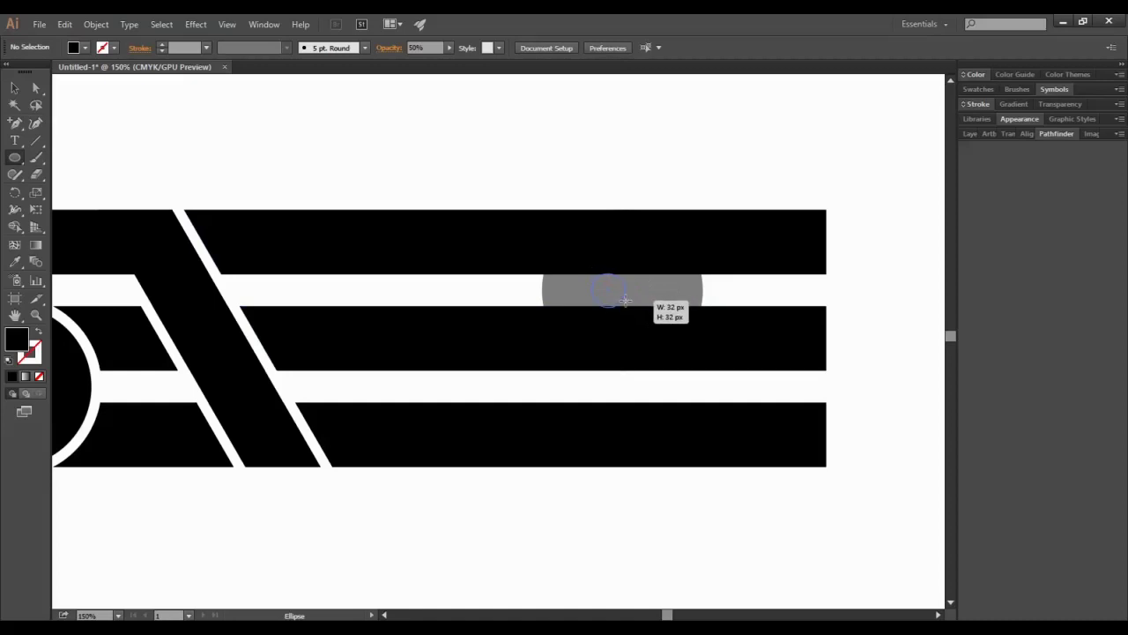
pyautogui.moveTo(625, 301)
pyautogui.mouseDown()
pyautogui.moveTo(612, 305)
pyautogui.moveTo(606, 294)
pyautogui.moveTo(626, 291)
pyautogui.mouseUp()
pyautogui.press('v')
pyautogui.click(739, 298)
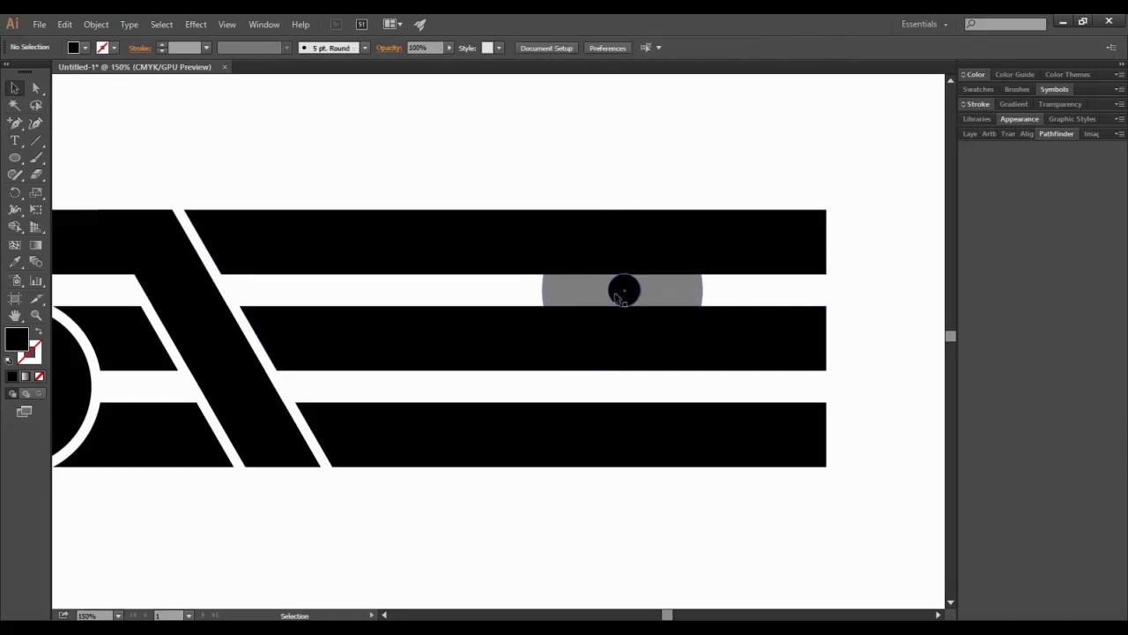
# Delete the small centre circle from the large one with Shape Builder
pyautogui.moveTo(642, 291); pyautogui.dragTo(574, 297)
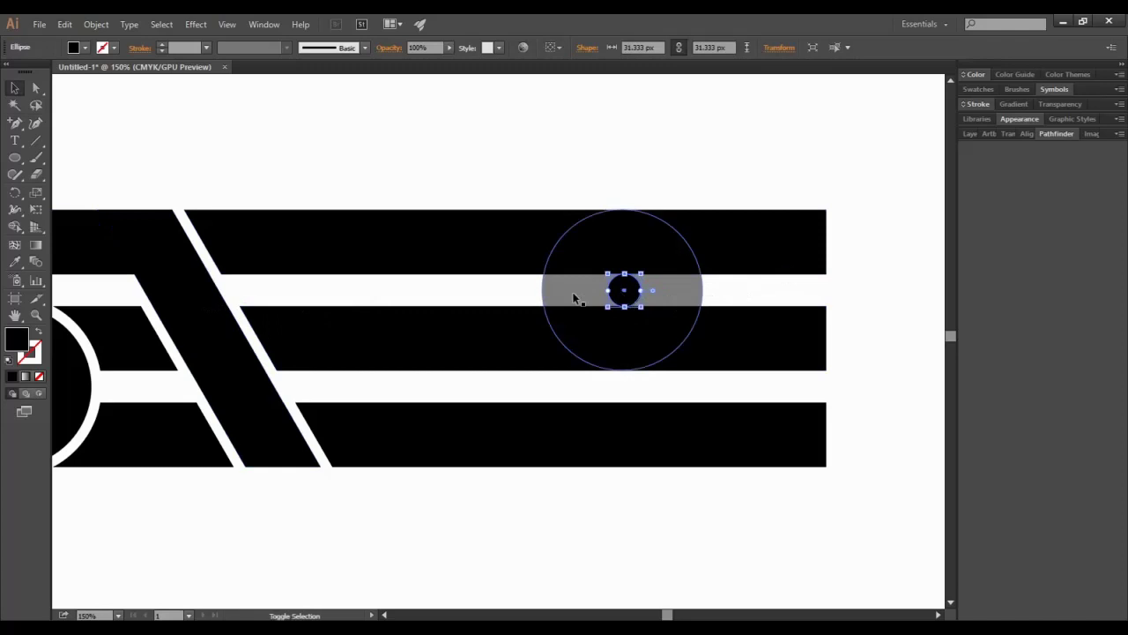
pyautogui.hotkey('shift', 'm')
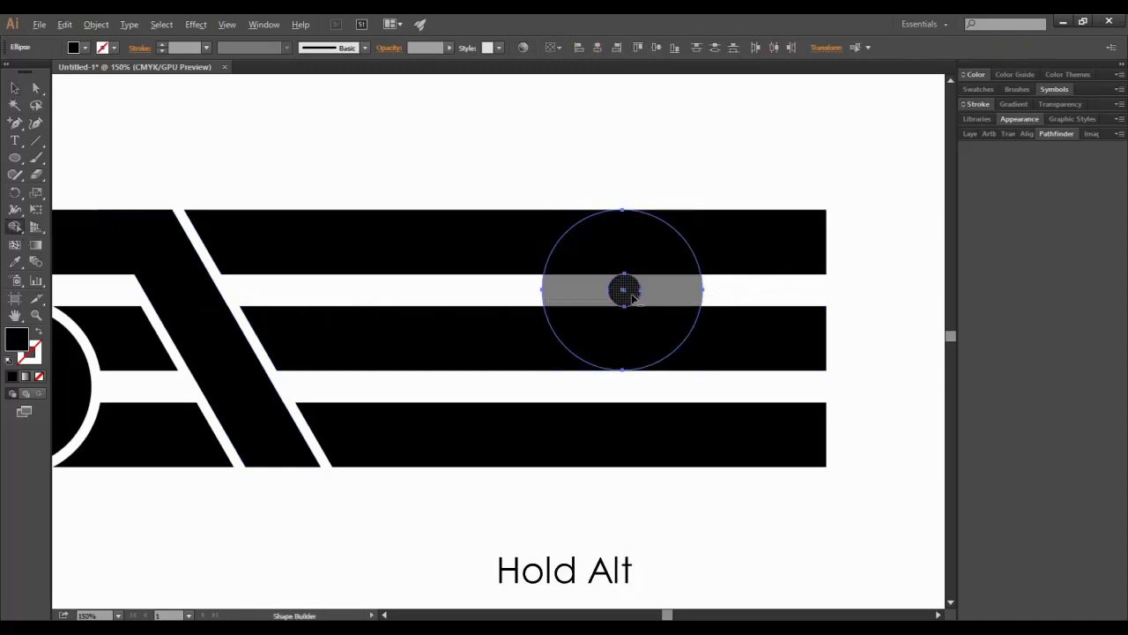
pyautogui.keyDown('alt'); pyautogui.click(628, 293); pyautogui.keyUp('alt')
pyautogui.press('v')
# Delete the grey segments inside the circle where it overlaps the top bars
pyautogui.moveTo(526, 170); pyautogui.dragTo(654, 384)
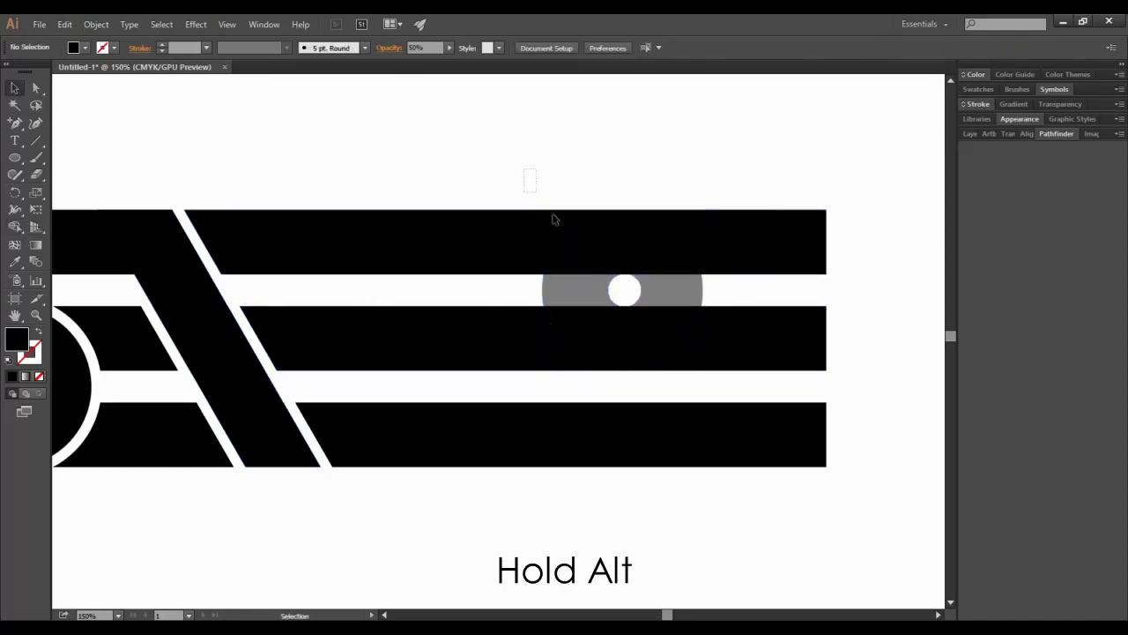
pyautogui.click(15, 228)
pyautogui.keyDown('alt'); pyautogui.click(599, 292); pyautogui.keyUp('alt')
pyautogui.press('v')
pyautogui.hotkey('ctrl', 'shift', 'a')
# Restore the circle to 100% opacity and slide it left over the bars
pyautogui.click(658, 308)
pyautogui.click(415, 45)
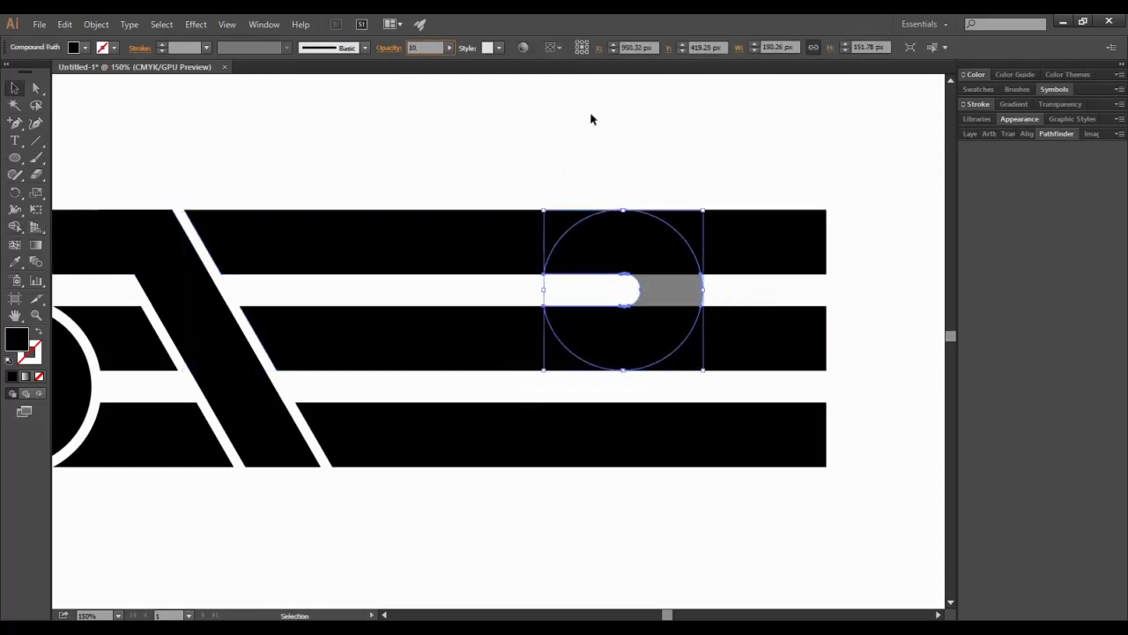
pyautogui.press('Return')
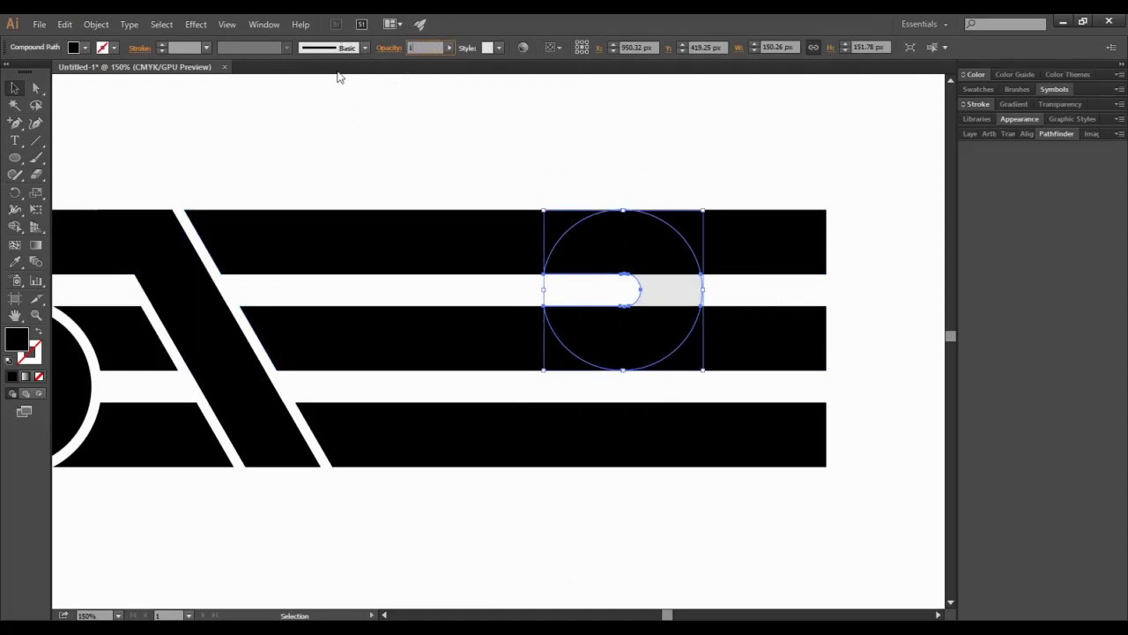
pyautogui.write('00')
pyautogui.press('Return')
pyautogui.moveTo(686, 275); pyautogui.dragTo(630, 270)
pyautogui.hotkey('shift', 'Left')
pyautogui.hotkey('shift', 'Left')
pyautogui.hotkey('shift', 'Left')
pyautogui.hotkey('shift', 'Left')
pyautogui.hotkey('shift', 'Left')
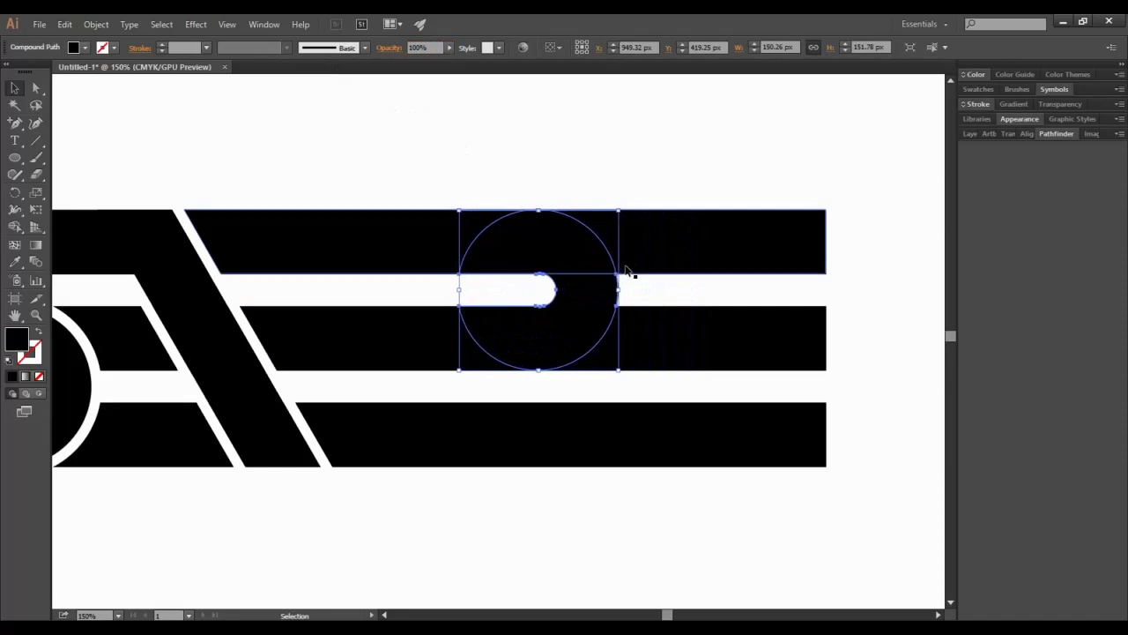
pyautogui.click(619, 195)
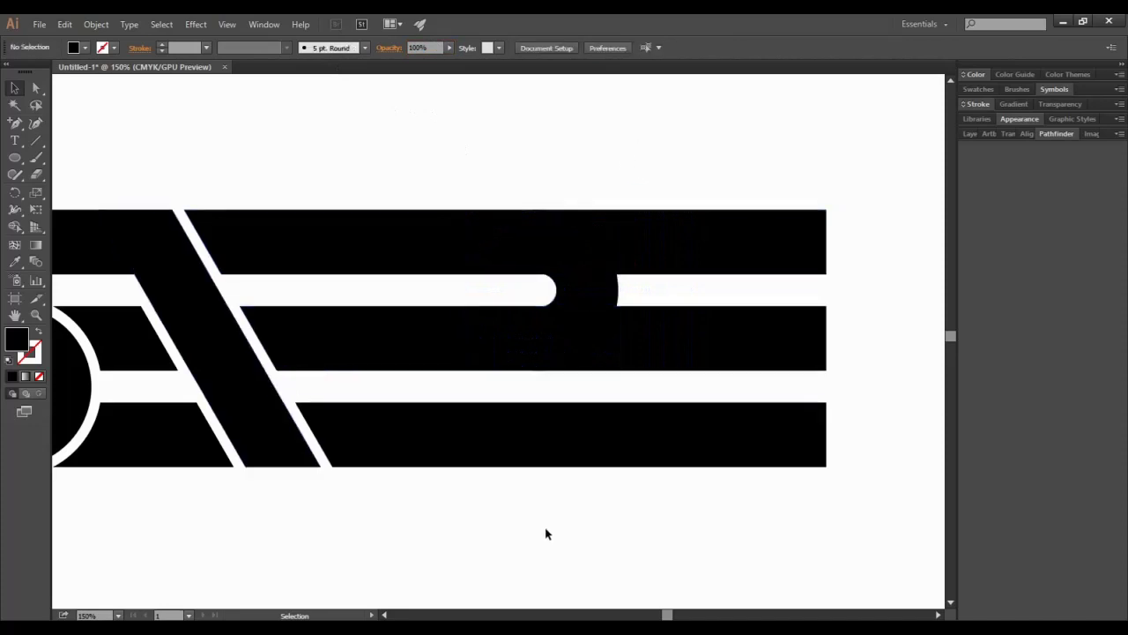
# Select the diagonal slash group
pyautogui.click(269, 438)
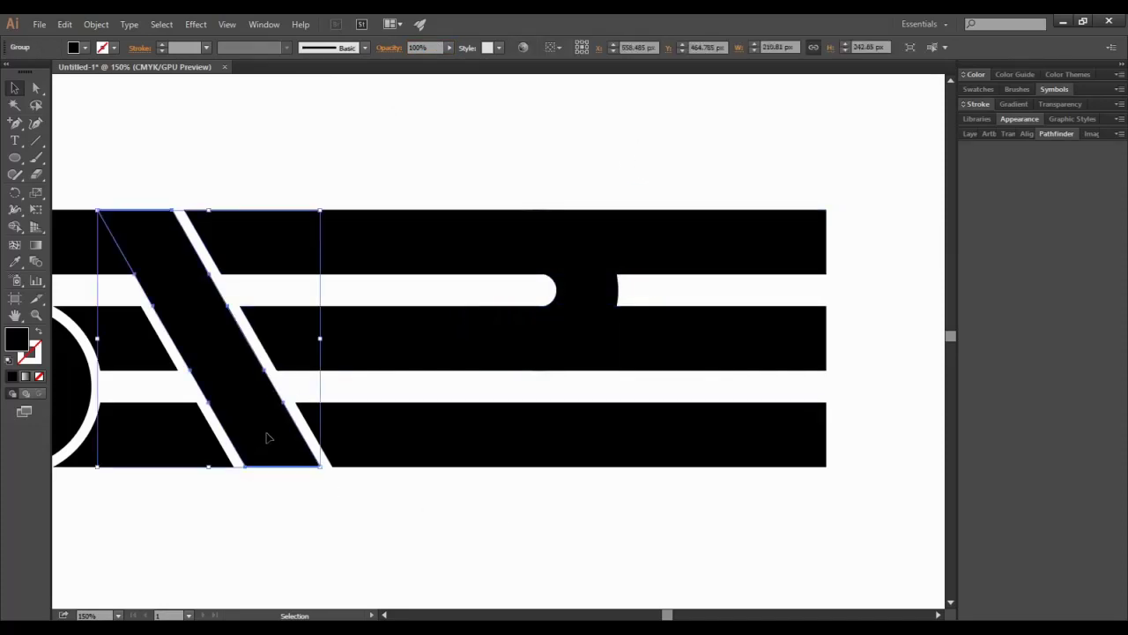
pyautogui.click(402, 536)
pyautogui.press('s')
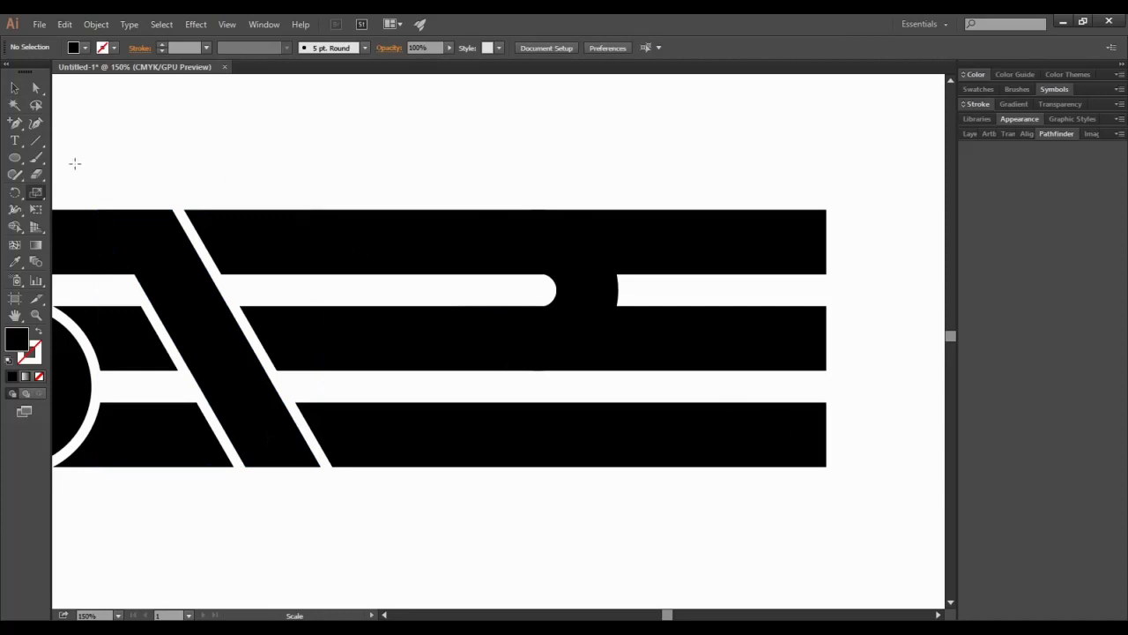
pyautogui.click(14, 87)
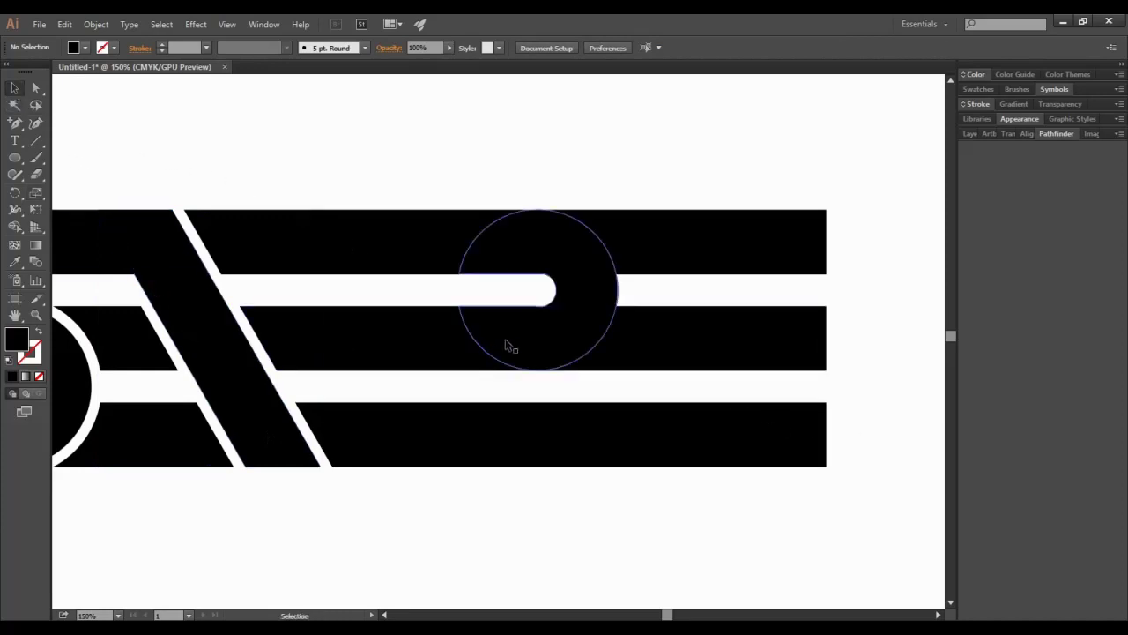
pyautogui.click(217, 370)
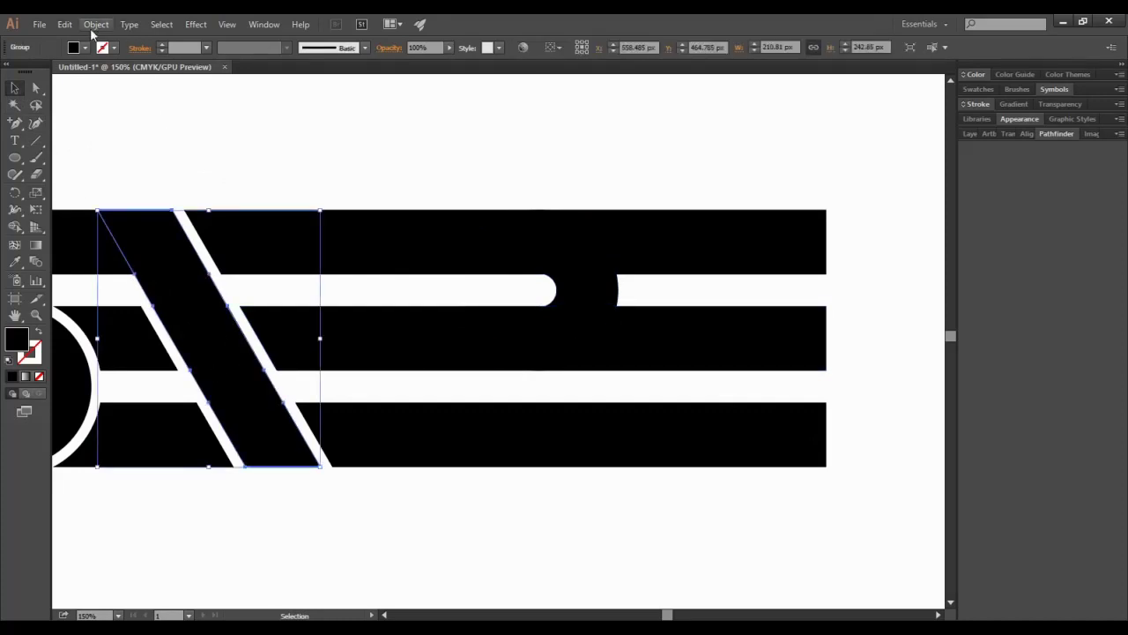
# Duplicate the diagonal slash and place the copy across the circle, nudged slightly right
pyautogui.hotkey('ctrl', 'c')
pyautogui.hotkey('ctrl', 'v')
pyautogui.moveTo(444, 312); pyautogui.dragTo(483, 331)
pyautogui.moveTo(483, 331); pyautogui.dragTo(484, 330)
pyautogui.click(521, 141)
pyautogui.moveTo(476, 284); pyautogui.dragTo(473, 283)
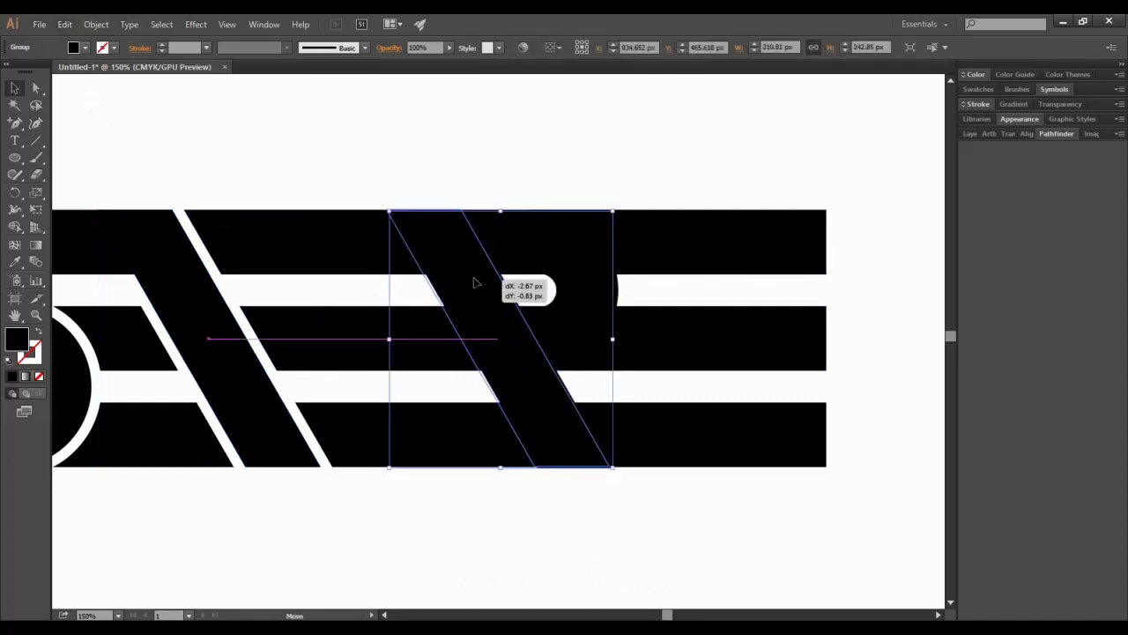
pyautogui.click(499, 184)
pyautogui.click(516, 324)
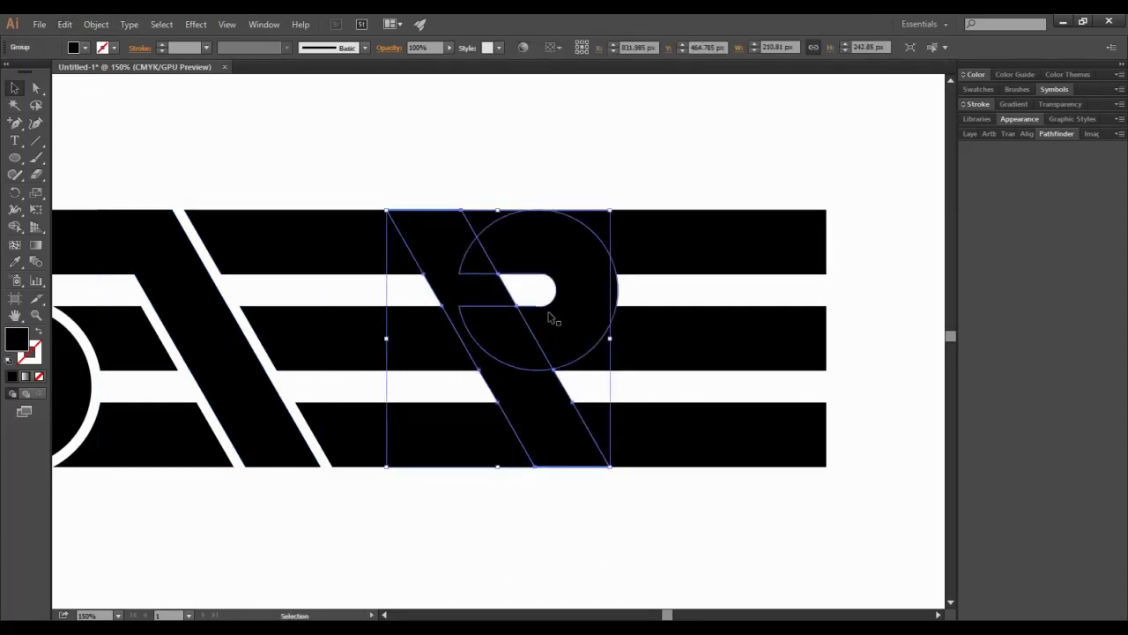
pyautogui.press('Right')
pyautogui.press('Right')
pyautogui.press('Right')
pyautogui.press('Right')
pyautogui.press('Right')
pyautogui.press('Right')
pyautogui.press('Right')
pyautogui.press('Right')
pyautogui.press('Right')
pyautogui.press('Right')
pyautogui.press('Right')
pyautogui.press('Right')
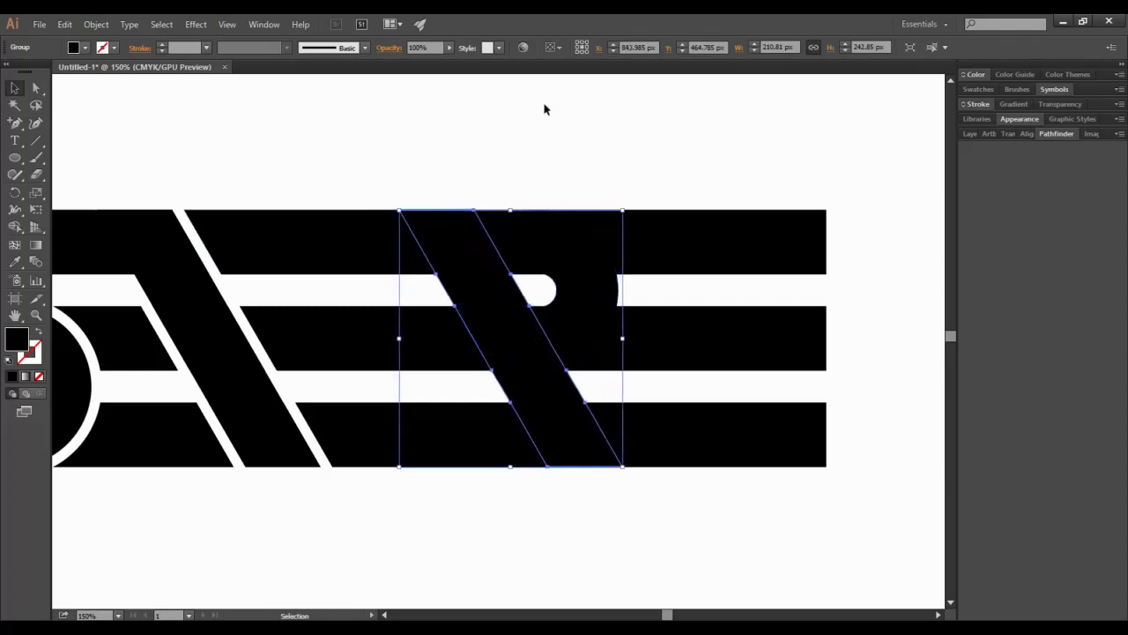
pyautogui.moveTo(715, 145); pyautogui.dragTo(608, 386)
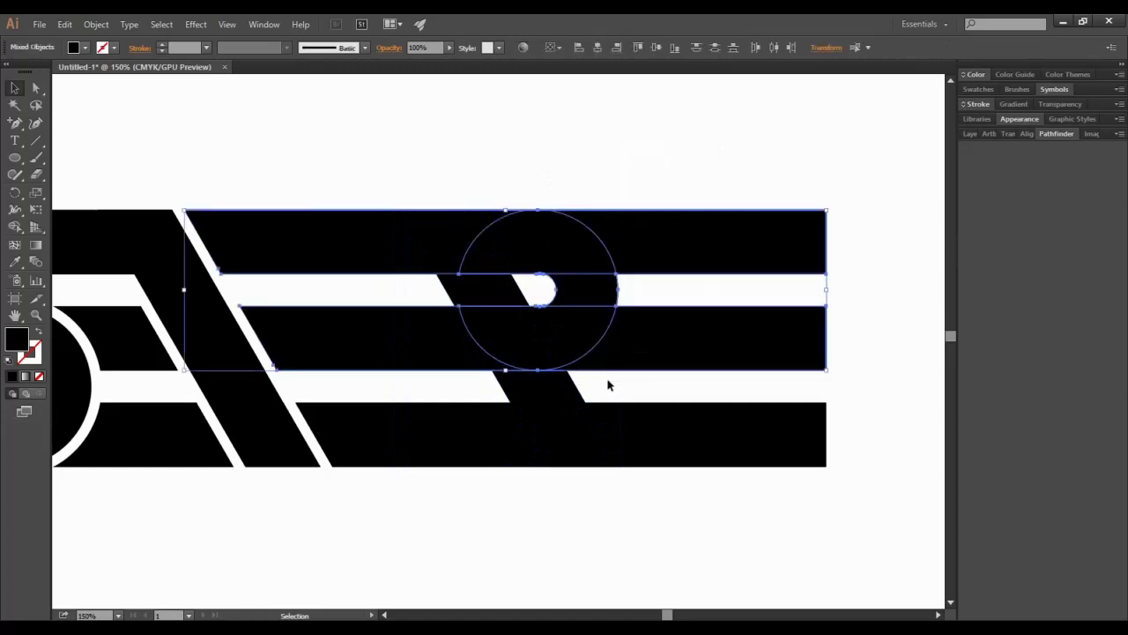
# Delete the top and middle bar pieces right of the circle with Shape Builder
pyautogui.click(15, 226)
pyautogui.keyDown('alt'); pyautogui.click(655, 251); pyautogui.keyUp('alt')
pyautogui.keyDown('alt'); pyautogui.click(655, 361); pyautogui.keyUp('alt')
pyautogui.click(15, 85)
pyautogui.click(687, 144)
# Nudge the copied slash left with the arrow keys
pyautogui.click(535, 394)
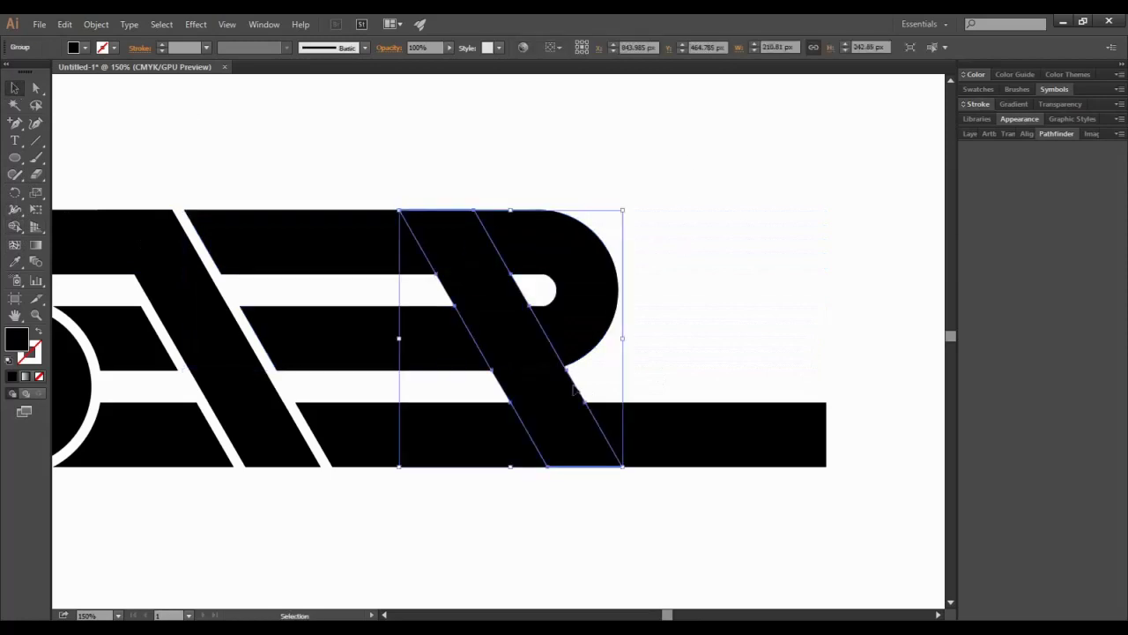
pyautogui.hotkey('shift', 'Left')
pyautogui.hotkey('shift', 'Left')
pyautogui.hotkey('shift', 'Left')
pyautogui.hotkey('shift', 'Left')
pyautogui.hotkey('shift', 'Left')
pyautogui.press('Left')
pyautogui.press('Left')
pyautogui.press('Left')
pyautogui.press('Right')
pyautogui.press('Right')
pyautogui.click(728, 305)
pyautogui.click(570, 332)
# Delete the bottom bar right of the slash and the black gap piece beside it
pyautogui.moveTo(713, 211)
pyautogui.mouseDown()
pyautogui.moveTo(377, 381)
pyautogui.moveTo(379, 509)
pyautogui.mouseUp()
pyautogui.click(15, 228)
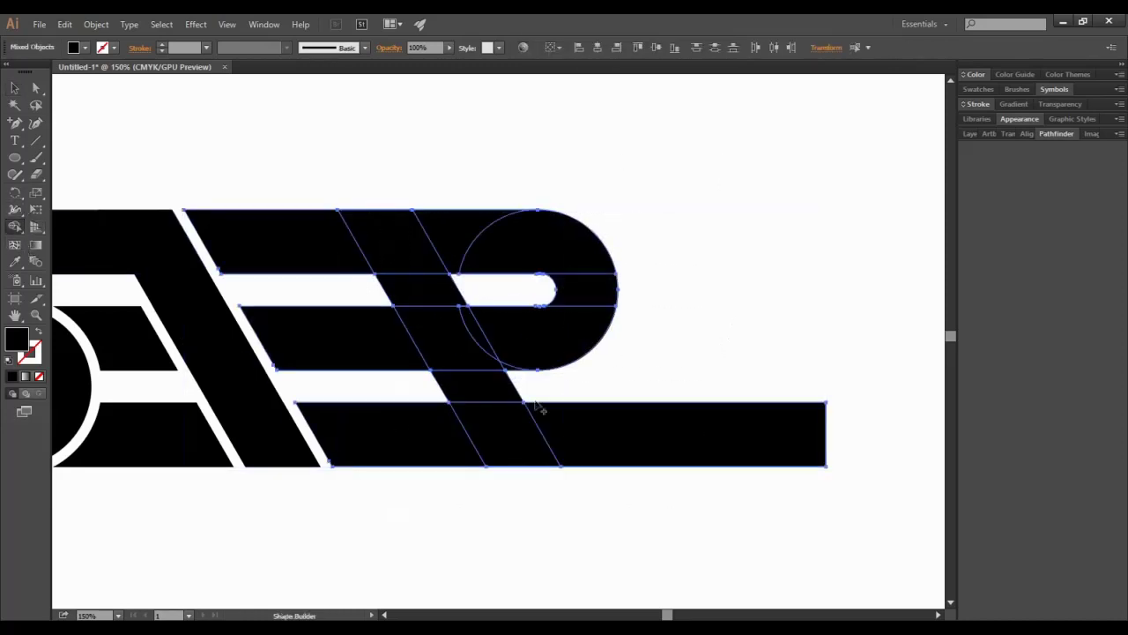
pyautogui.keyDown('alt'); pyautogui.click(595, 439); pyautogui.keyUp('alt')
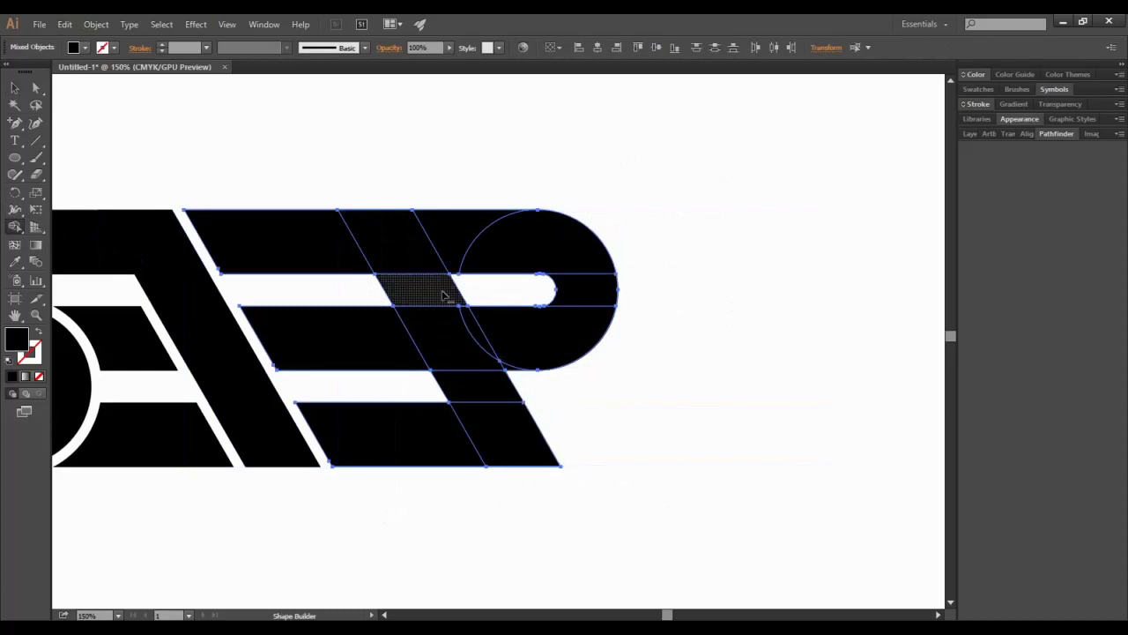
pyautogui.keyDown('alt'); pyautogui.click(444, 295); pyautogui.keyUp('alt')
pyautogui.press('v')
pyautogui.click(476, 388)
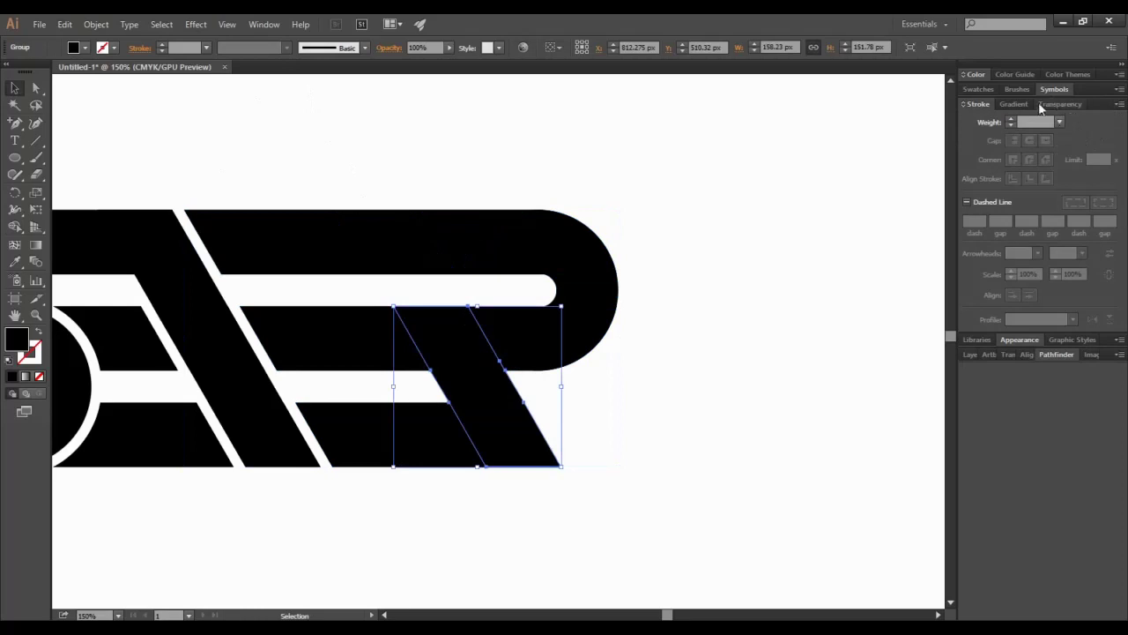
# Give the R's leg a white 10 pt stroke aligned to the outside
pyautogui.click(1010, 119)
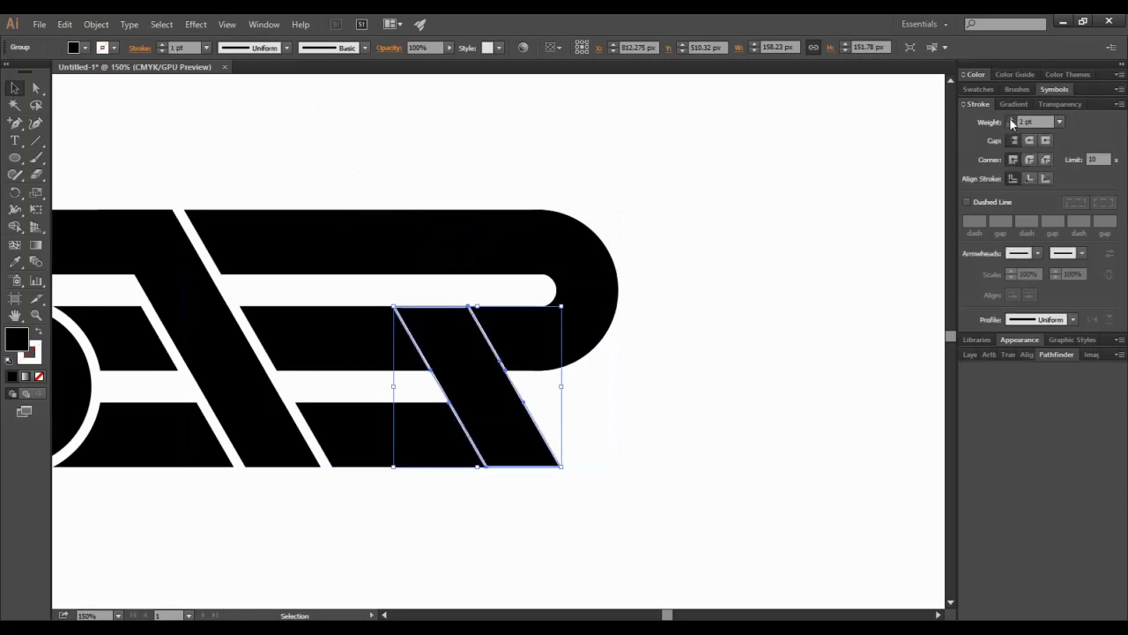
pyautogui.click(1010, 119)
pyautogui.click(1010, 119)
pyautogui.click(1046, 178)
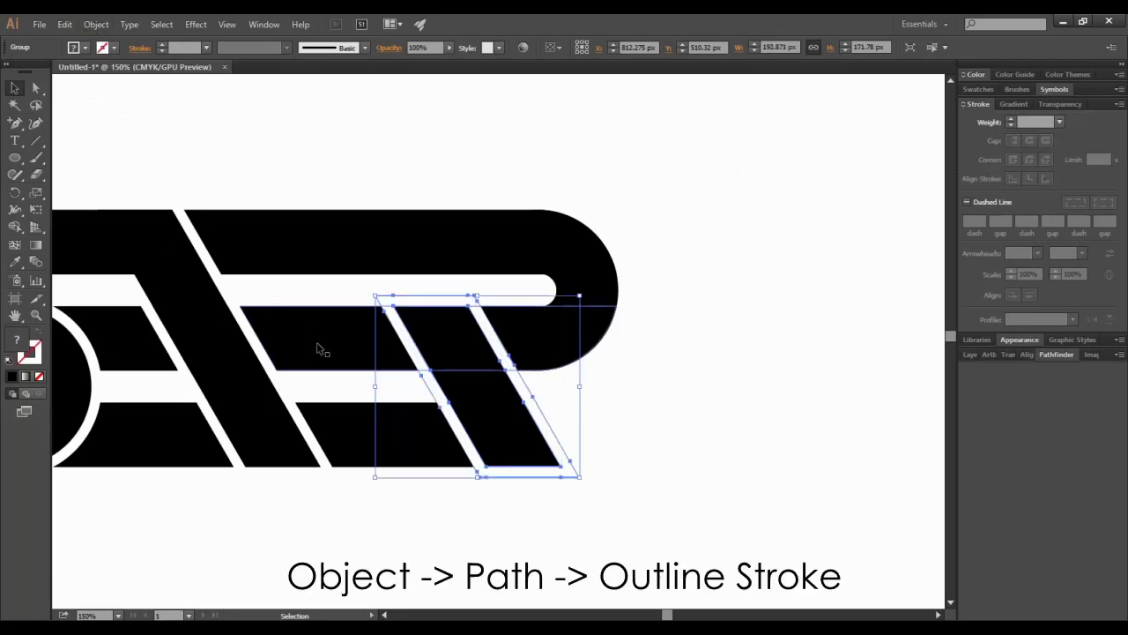
# Select the leg with both bars and cut the white gaps with Shape Builder
pyautogui.keyDown('shift'); pyautogui.click(408, 450); pyautogui.keyUp('shift')
pyautogui.keyDown('shift'); pyautogui.click(358, 334); pyautogui.keyUp('shift')
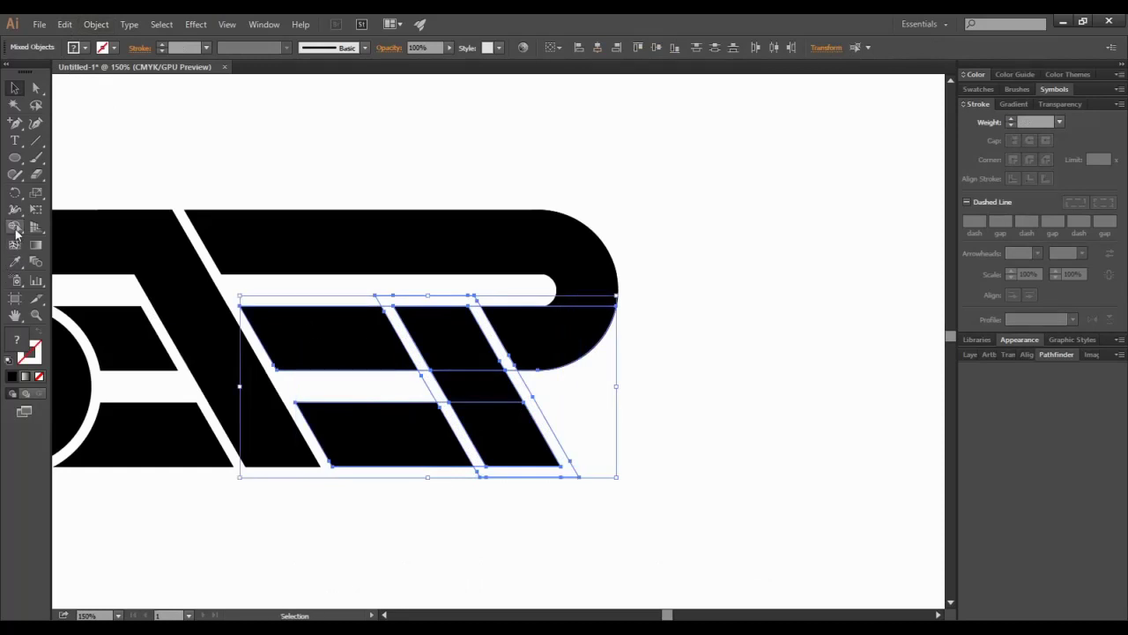
pyautogui.click(15, 229)
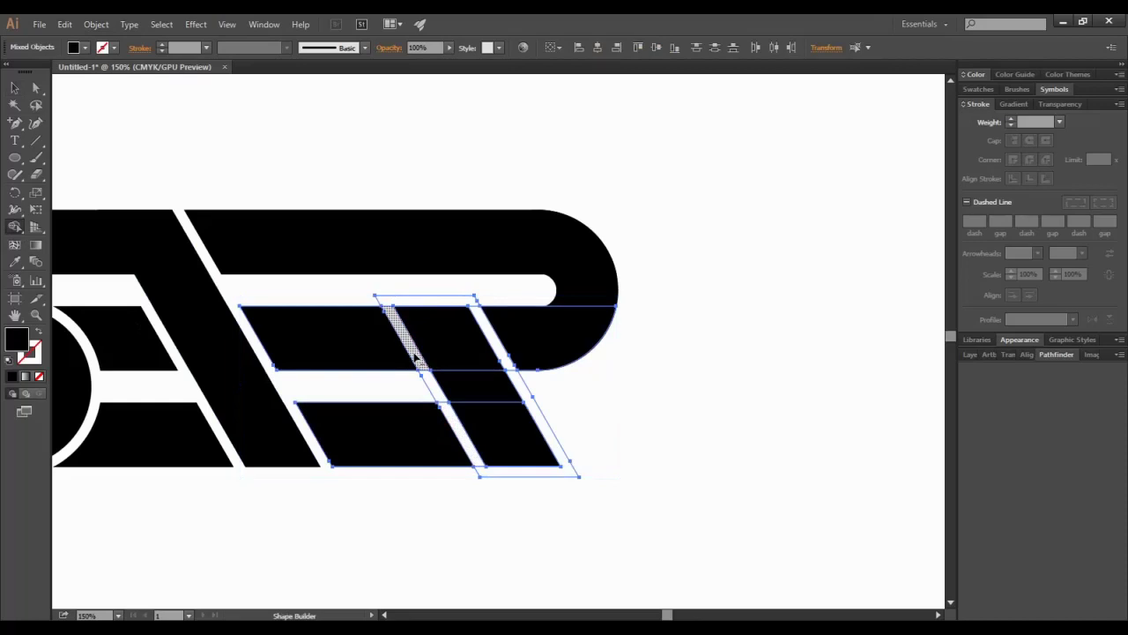
pyautogui.click(15, 87)
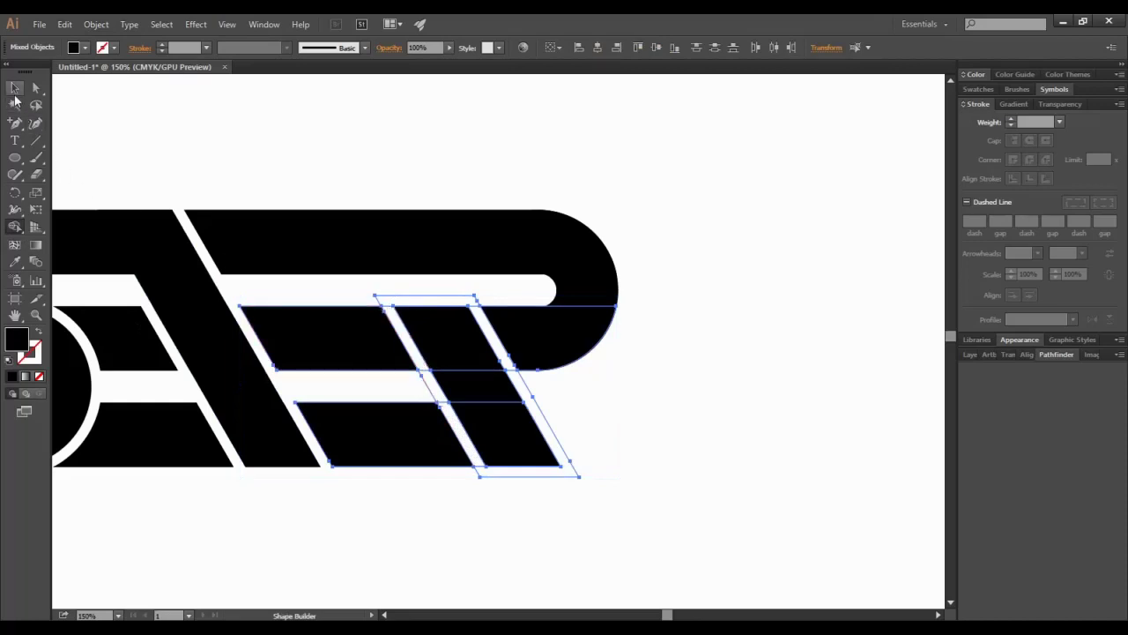
pyautogui.doubleClick(434, 300)
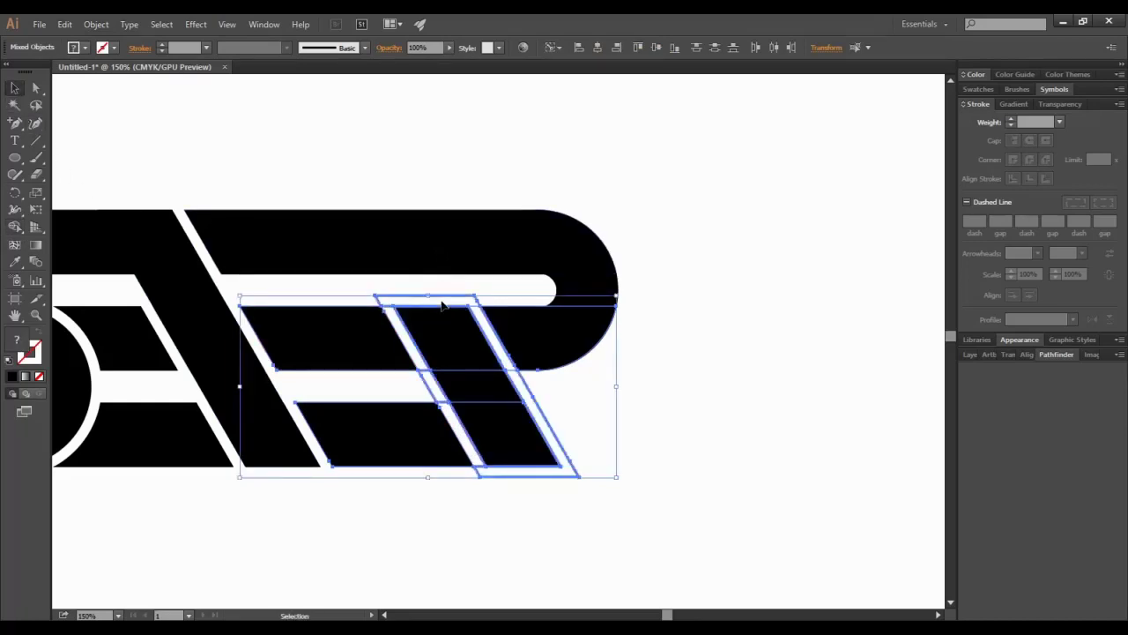
pyautogui.click(550, 437)
pyautogui.doubleClick(648, 412)
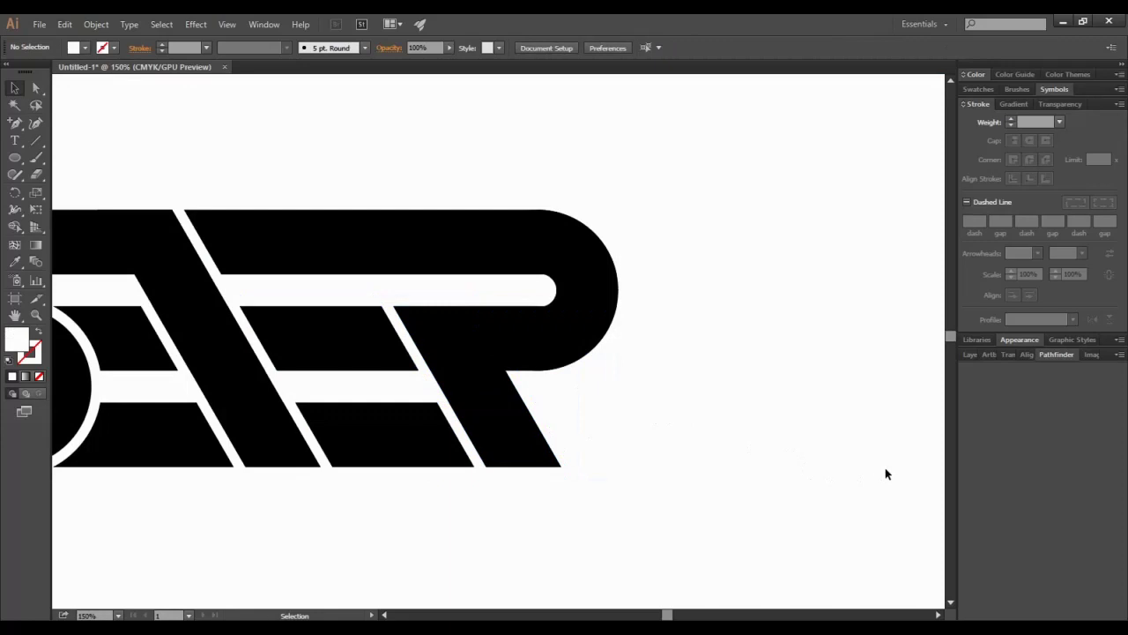
# Fit the artboard in view, then view the finished logo at actual size
pyautogui.hotkey('ctrl', '0')
pyautogui.hotkey('ctrl', '1')
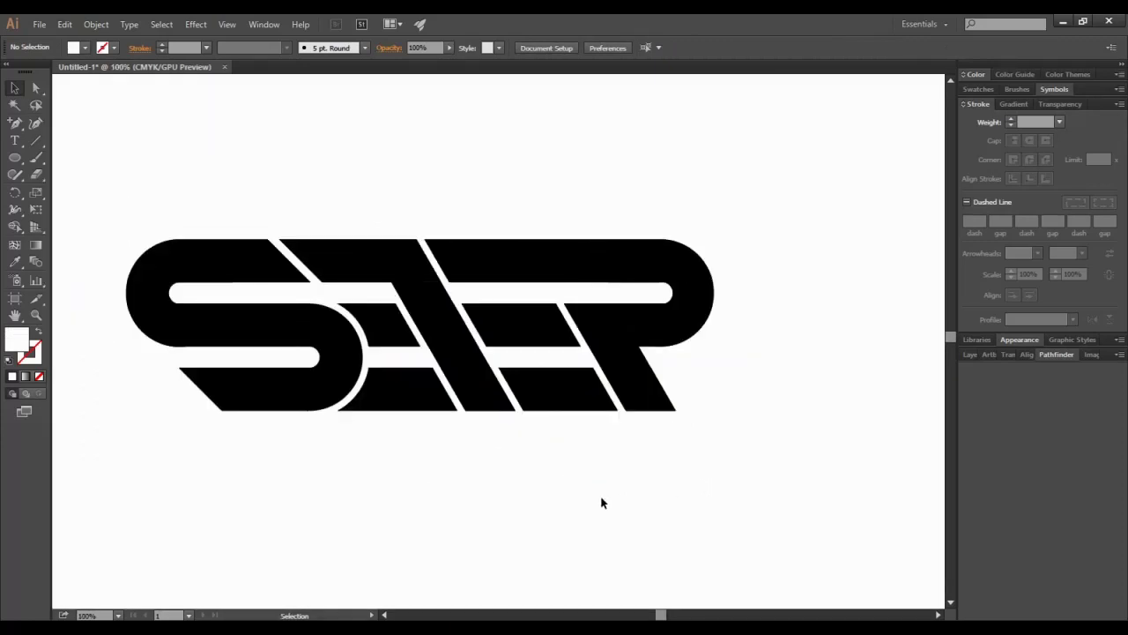
pyautogui.press('s')
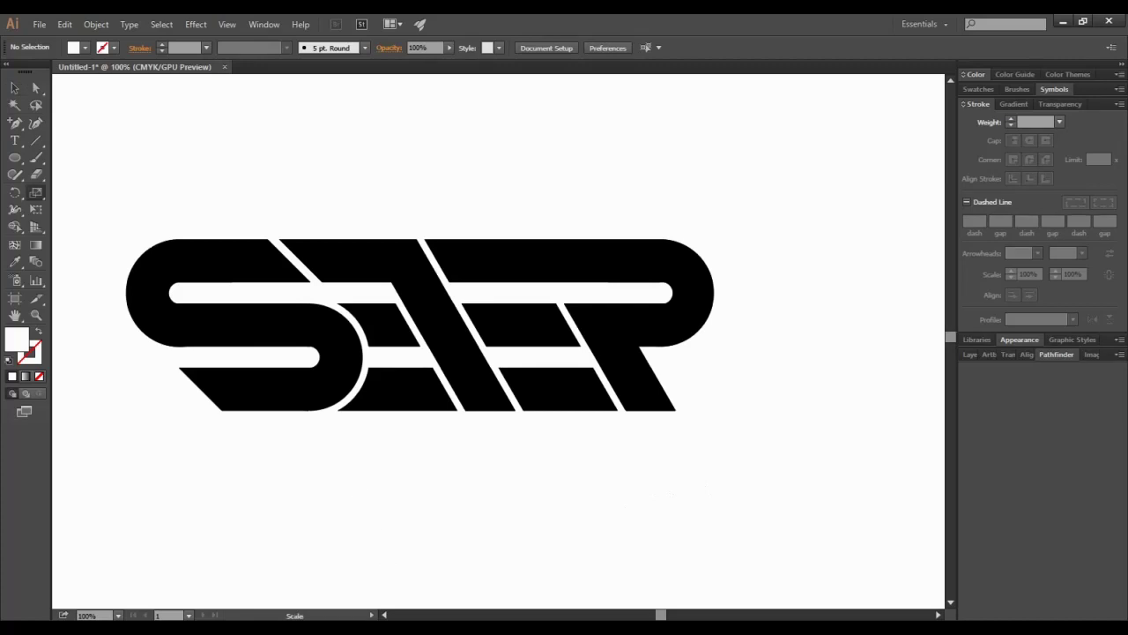
pyautogui.hscroll(-4, 385, 614)
pyautogui.hscroll(-1, 385, 614)
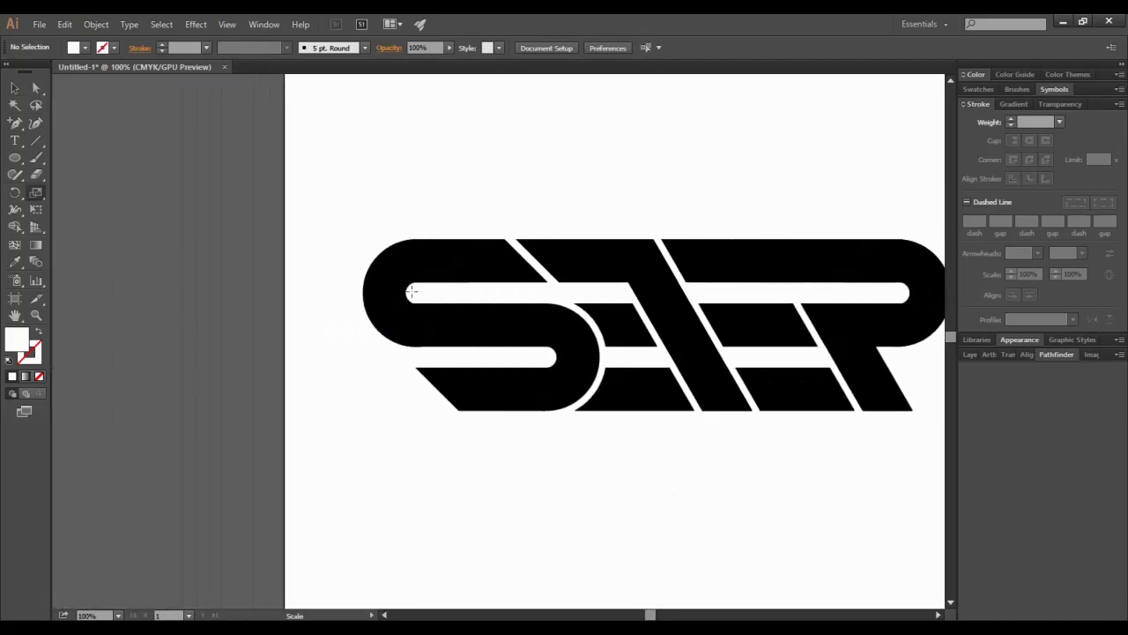
# Draw a circle at the S's lower-left bar end and shift it slightly left
pyautogui.hotkey('ctrl', '+')
pyautogui.hotkey('ctrl', '+')
pyautogui.hotkey('ctrl', '+')
pyautogui.click(16, 156)
pyautogui.moveTo(368, 369); pyautogui.dragTo(469, 497)
pyautogui.press('v')
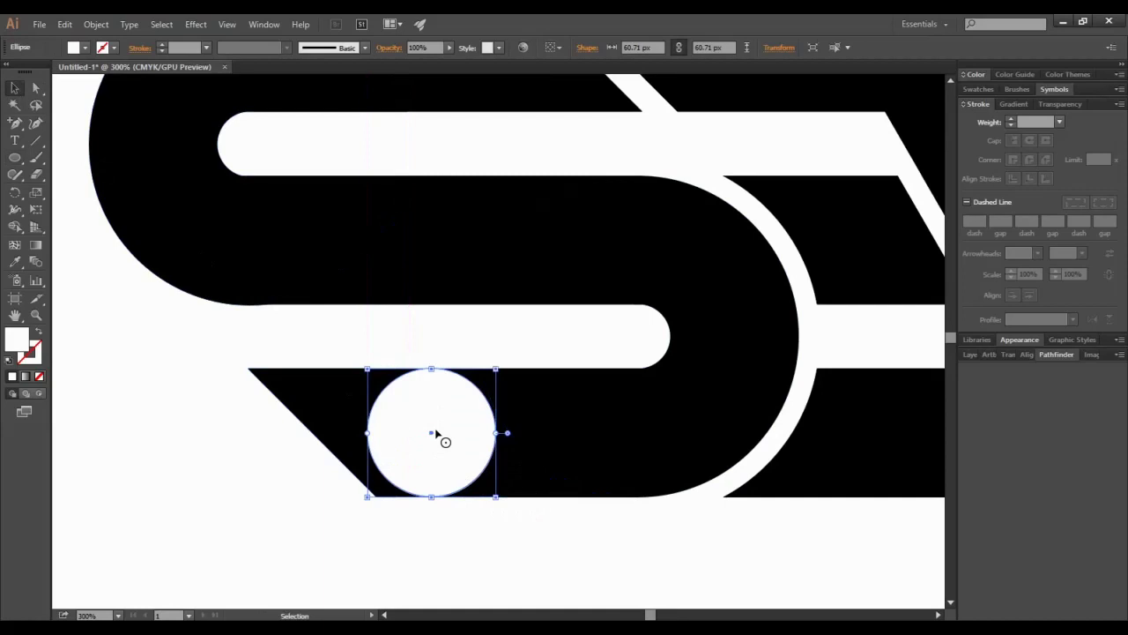
pyautogui.moveTo(436, 432); pyautogui.dragTo(403, 435)
# Merge the circle with the black S shape using Shape Builder to round that corner
pyautogui.moveTo(413, 546); pyautogui.dragTo(363, 445)
pyautogui.click(15, 227)
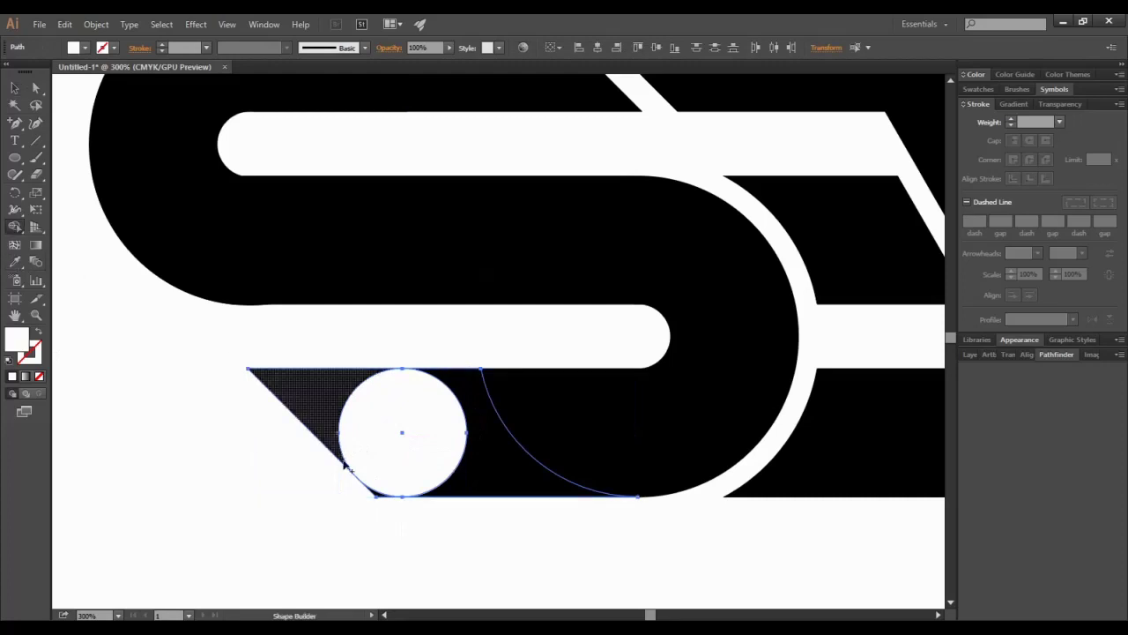
pyautogui.hotkey('ctrl', '=')
pyautogui.hotkey('ctrl', '=')
pyautogui.scroll(-3, 361, 507)
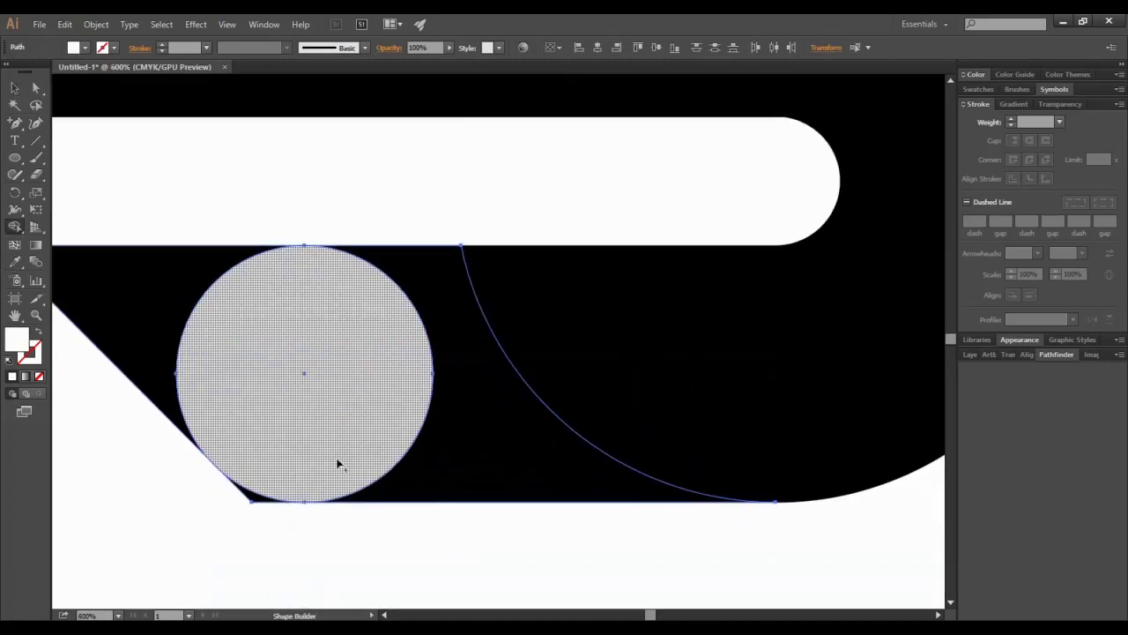
pyautogui.click(15, 87)
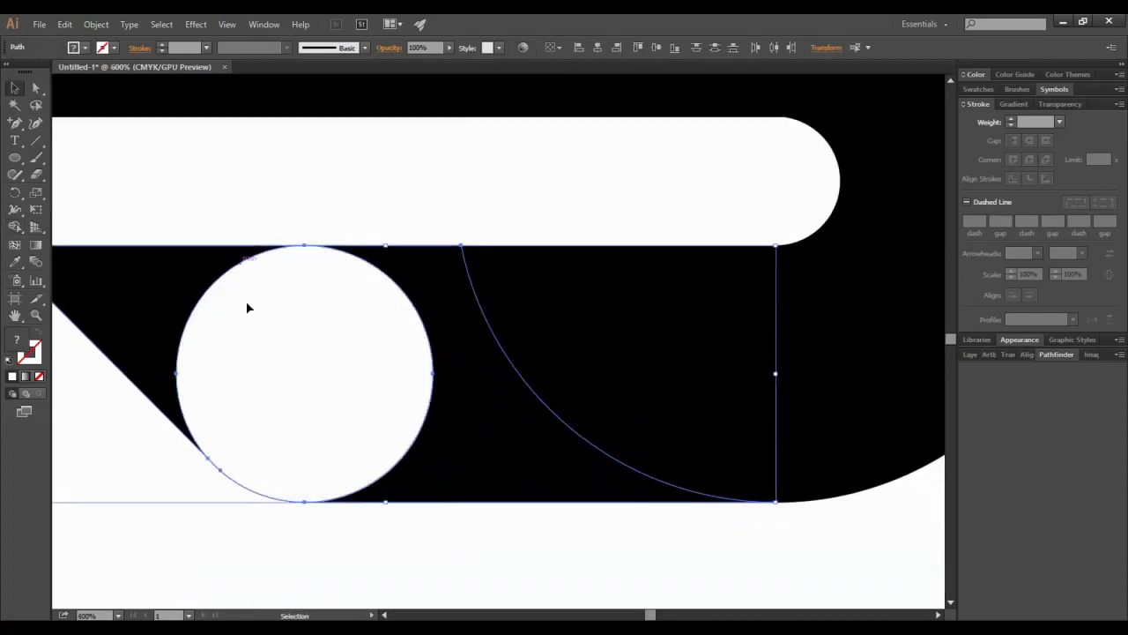
pyautogui.click(196, 547)
# Move the white circle up to the top of the diagonal stroke
pyautogui.hotkey('ctrl', '-')
pyautogui.hotkey('ctrl', '-')
pyautogui.hotkey('ctrl', '-')
pyautogui.hotkey('ctrl', '-')
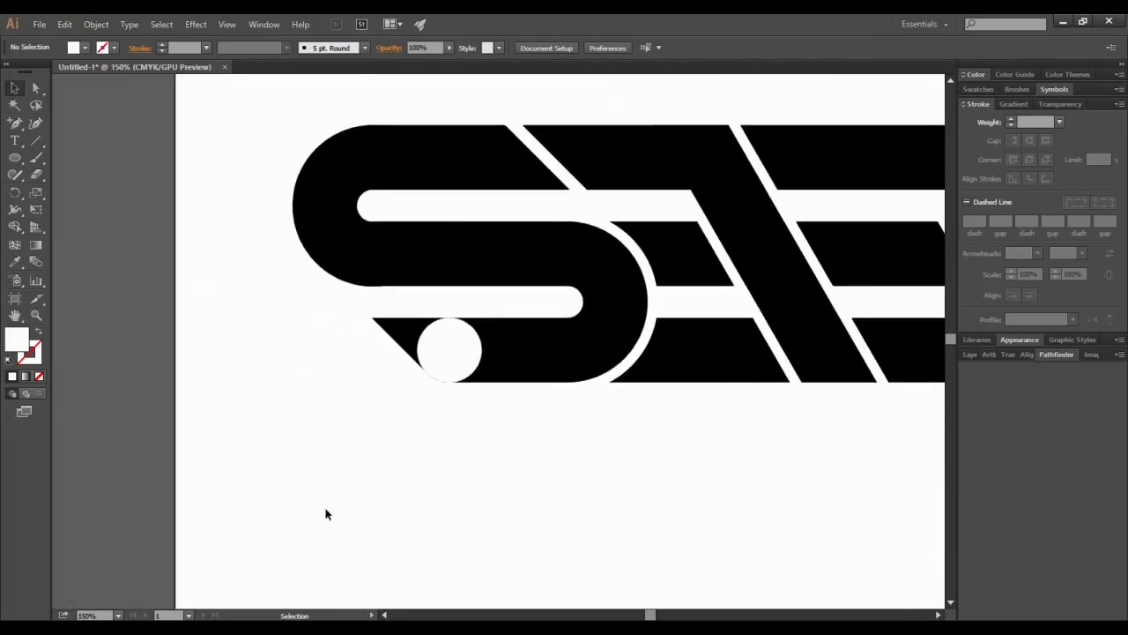
pyautogui.scroll(3, 441, 503)
pyautogui.scroll(1, 644, 491)
pyautogui.moveTo(447, 431); pyautogui.dragTo(707, 239)
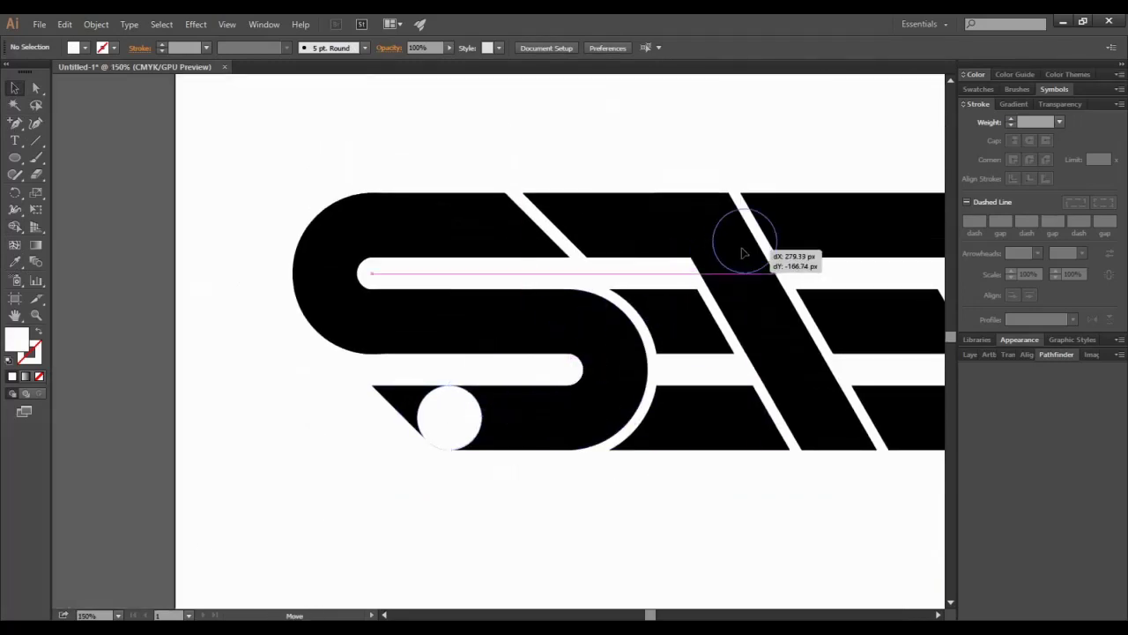
# In Outline view, nudge the circle flush against the top of the diagonal stroke
pyautogui.click(937, 615)
pyautogui.hotkey('ctrl', '+')
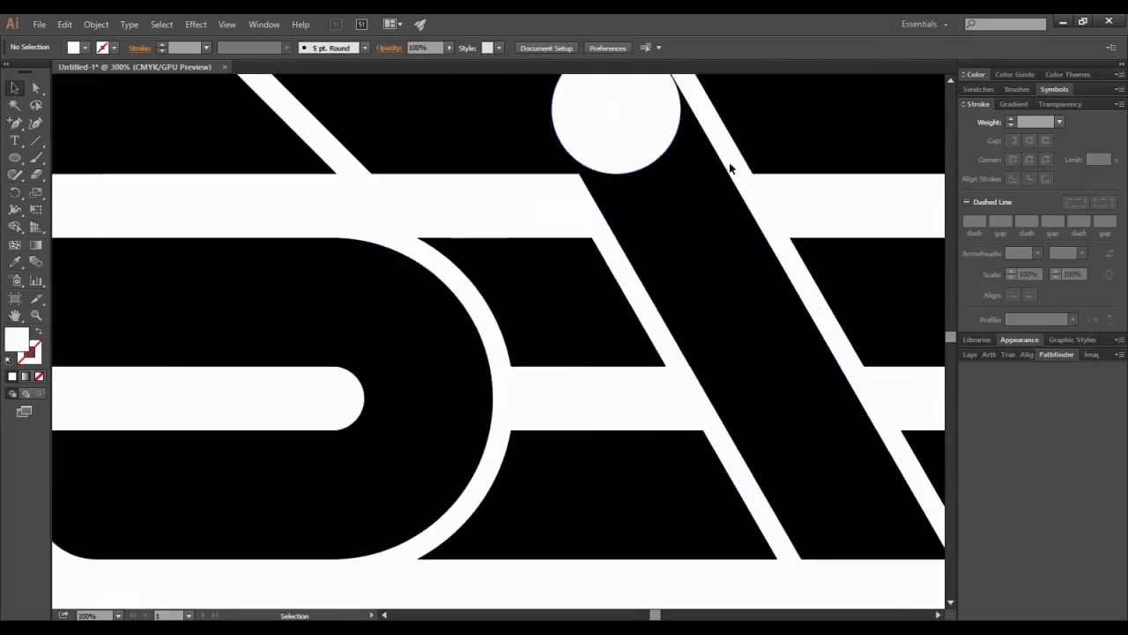
pyautogui.scroll(5, 731, 168)
pyautogui.click(617, 244)
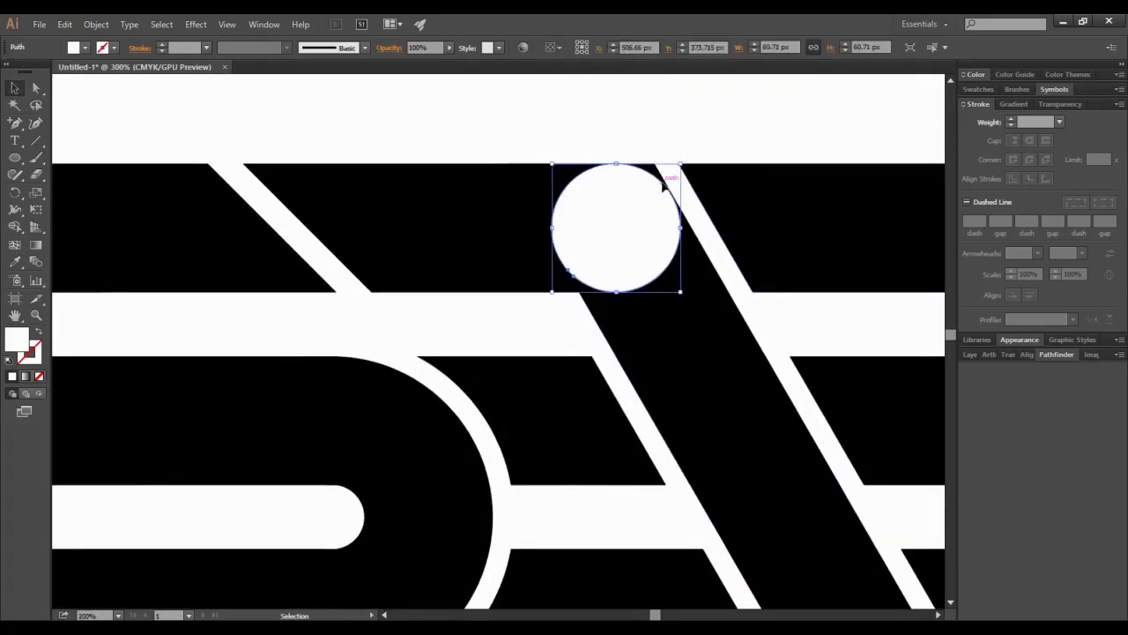
pyautogui.hotkey('ctrl', 'shift', 'a')
pyautogui.hotkey('ctrl', 'y')
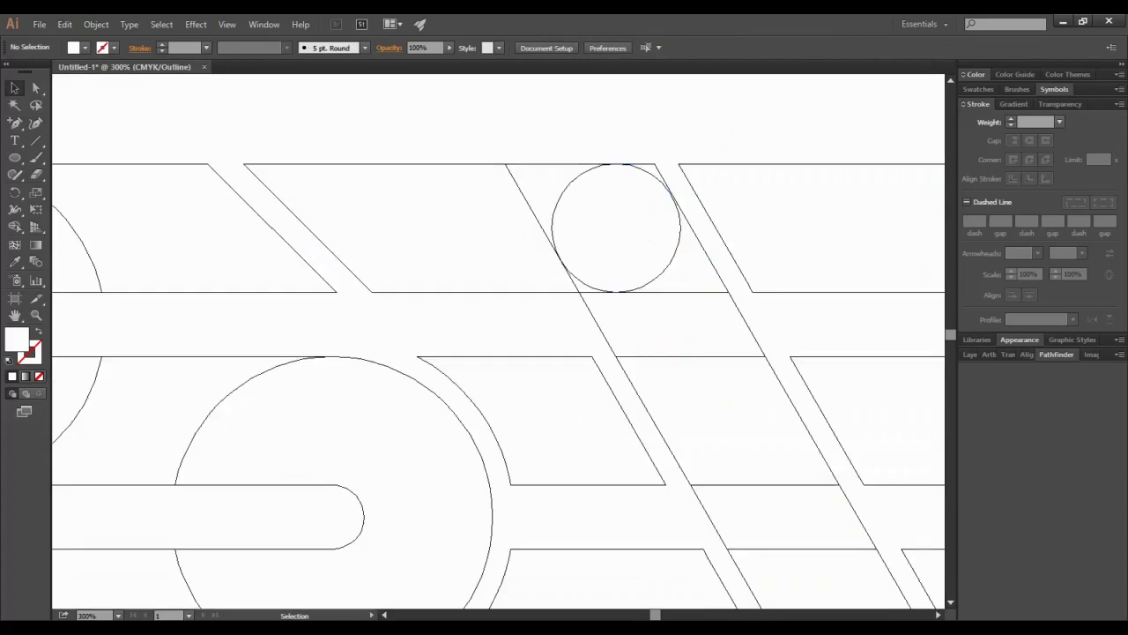
pyautogui.hscroll(2, 731, 156)
pyautogui.scroll(1, 744, 131)
pyautogui.scroll(2, 744, 132)
pyautogui.scroll(1, 759, 159)
pyautogui.scroll(3, 758, 172)
pyautogui.scroll(1, 746, 163)
pyautogui.click(743, 118)
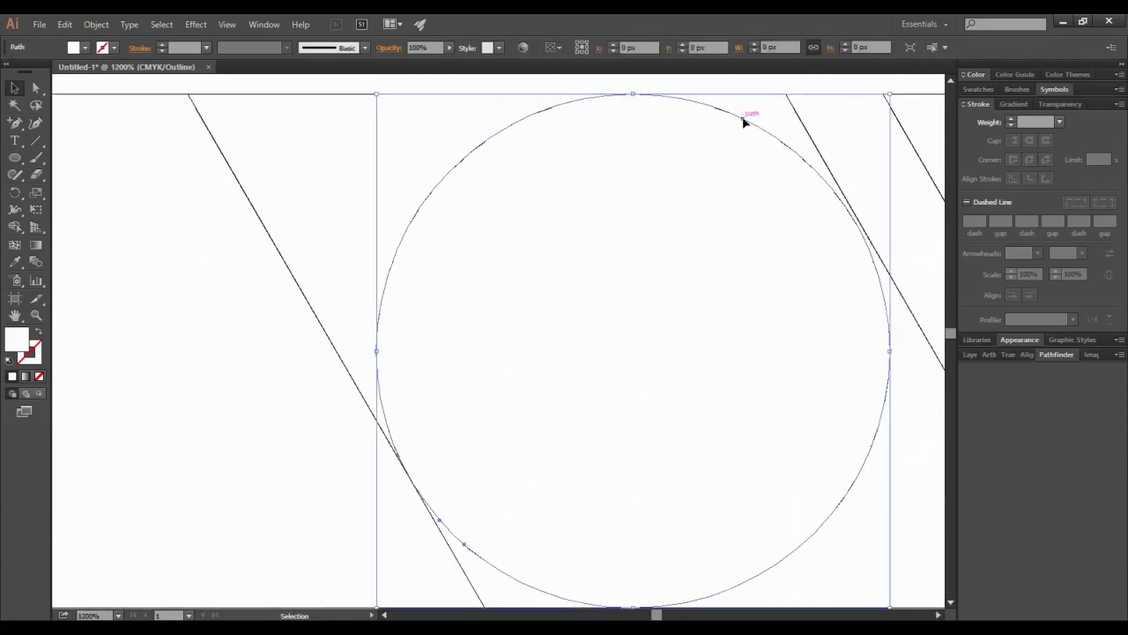
pyautogui.moveTo(875, 268); pyautogui.dragTo(882, 256)
pyautogui.click(800, 87)
# Merge the circle into the diagonal stroke's top with Shape Builder
pyautogui.hotkey('ctrl', 'y')
pyautogui.hotkey('ctrl', '-')
pyautogui.hotkey('ctrl', '-')
pyautogui.hotkey('ctrl', '-')
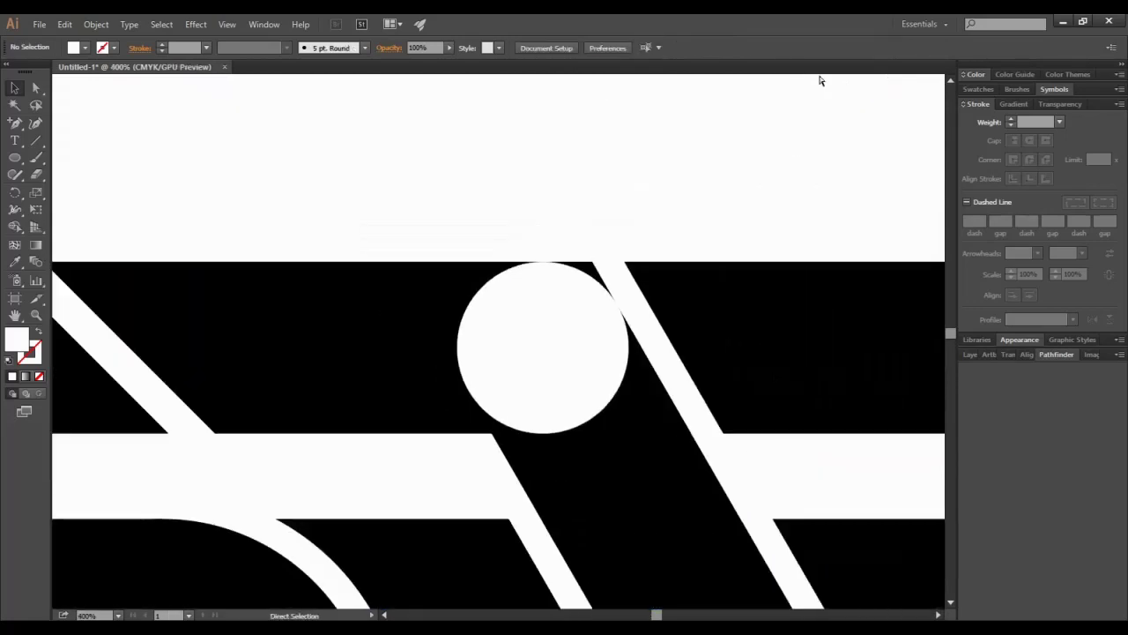
pyautogui.hotkey('ctrl', '-')
pyautogui.press('v')
pyautogui.hotkey('ctrl', 'a')
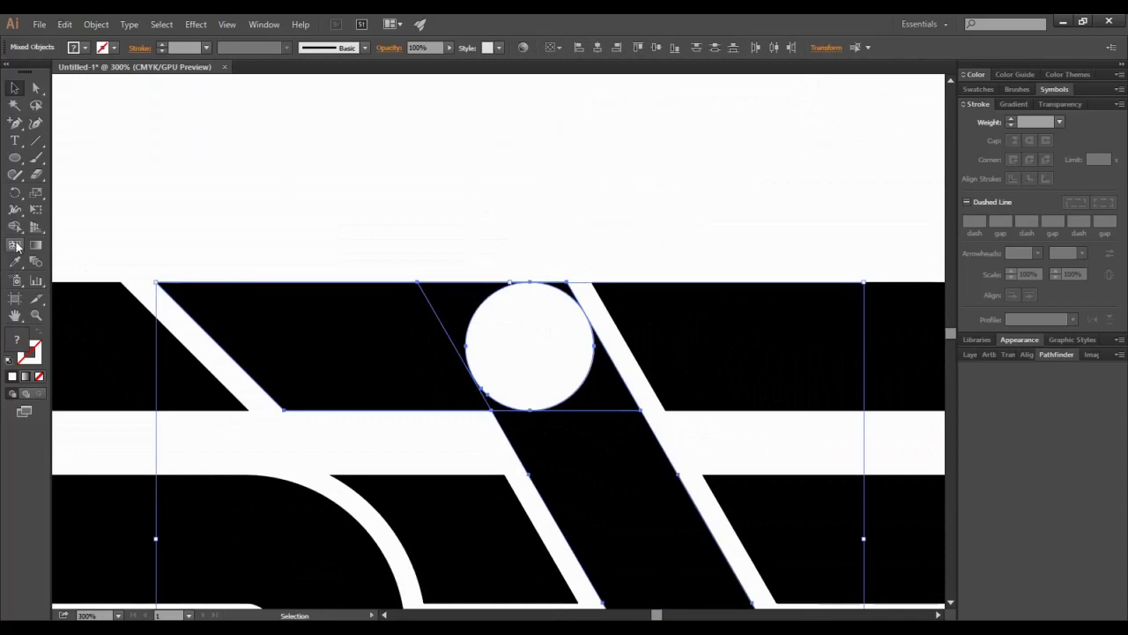
pyautogui.click(16, 228)
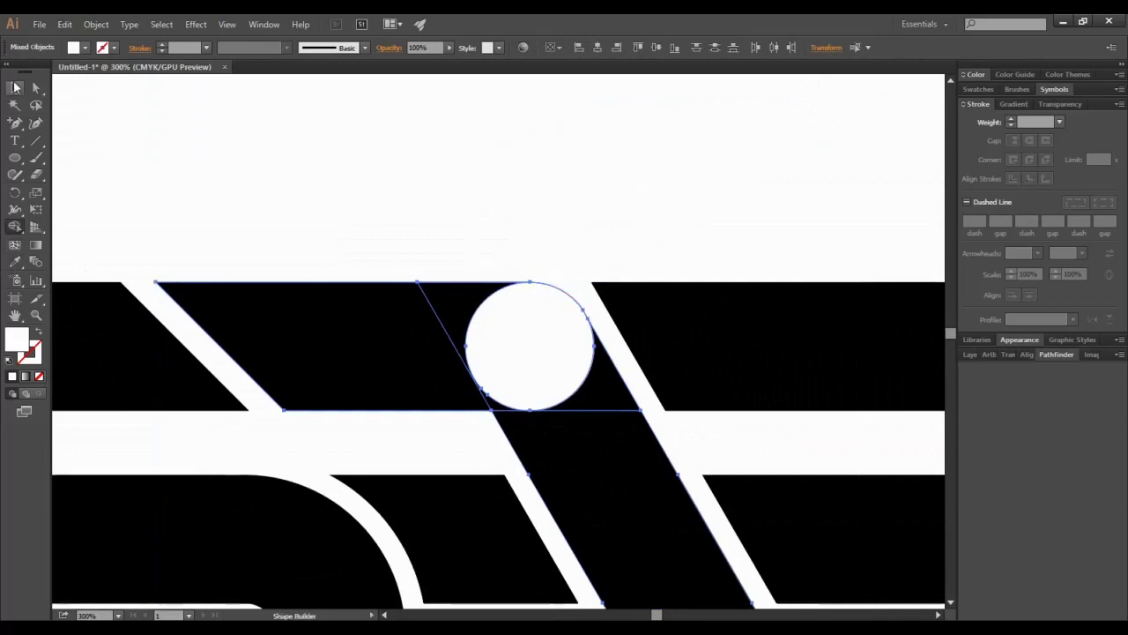
pyautogui.moveTo(565, 289); pyautogui.dragTo(617, 493)
pyautogui.press('v')
pyautogui.click(335, 151)
# Move the white circle into the black bar further right
pyautogui.scroll(-5, 367, 169)
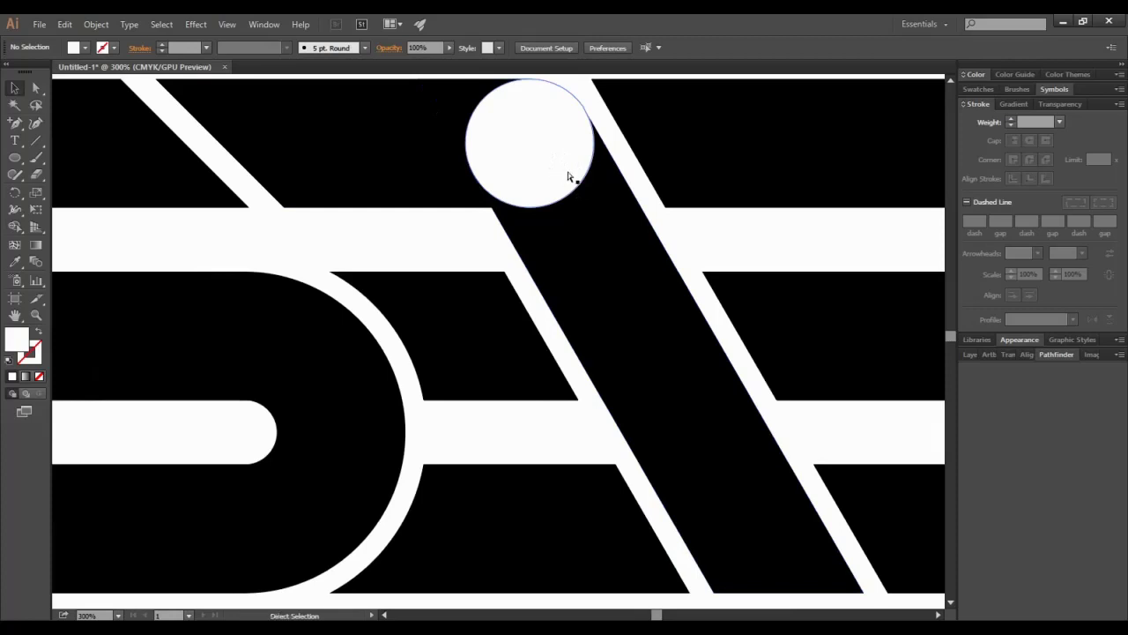
pyautogui.hotkey('ctrl', '-')
pyautogui.hotkey('ctrl', '-')
pyautogui.moveTo(498, 247); pyautogui.dragTo(710, 342)
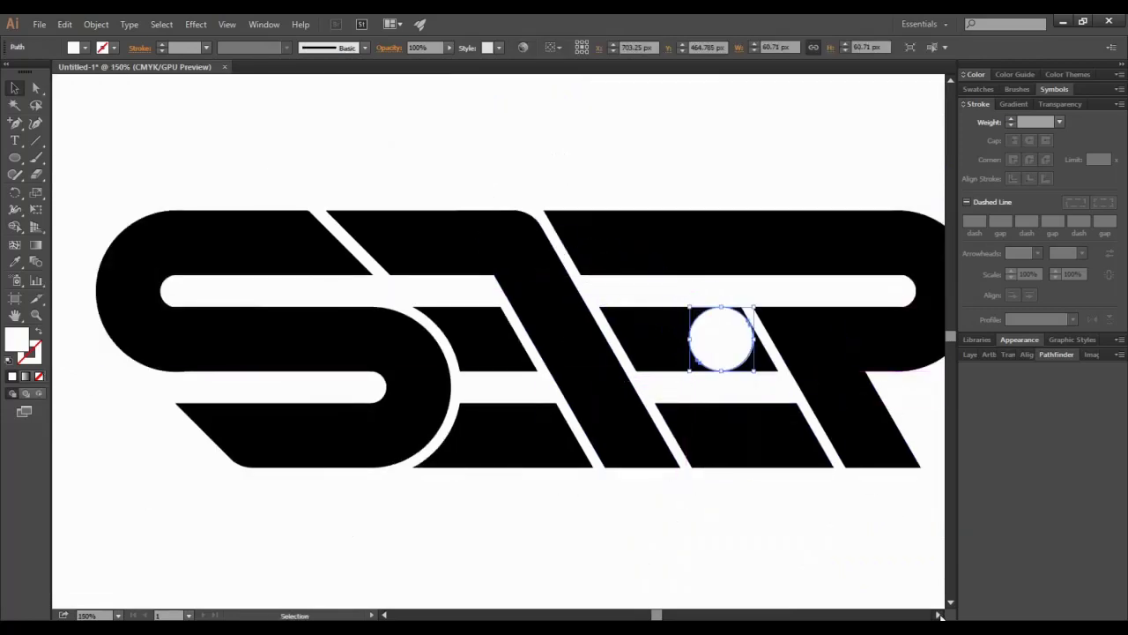
# Remove the black sliver beside the circle with Shape Builder
pyautogui.click(938, 614)
pyautogui.press('a')
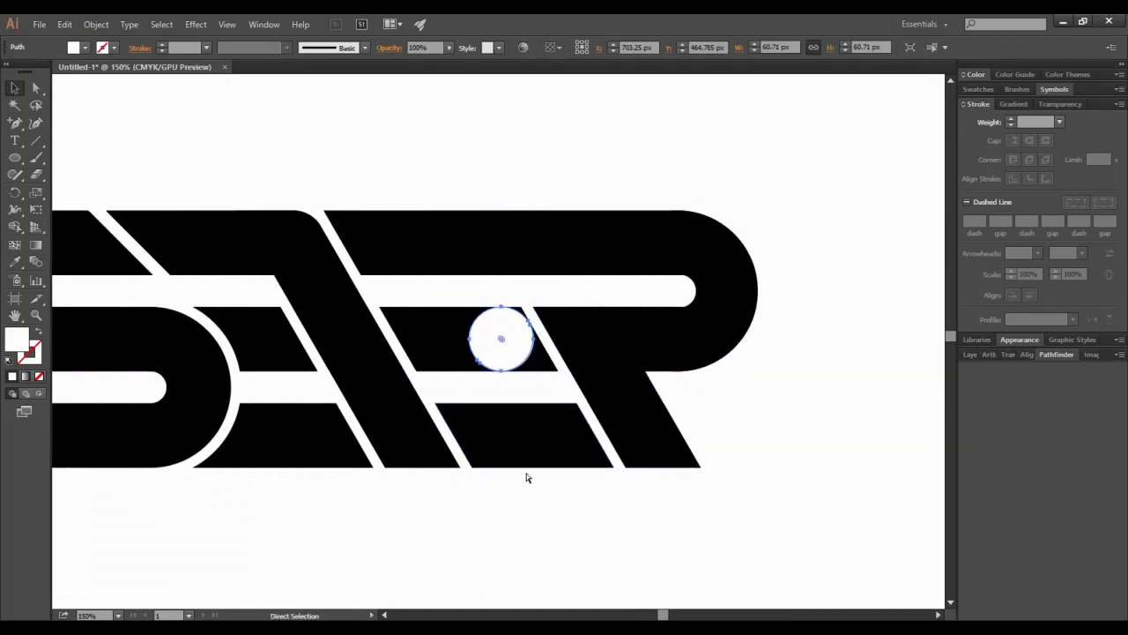
pyautogui.hotkey('ctrl', '+')
pyautogui.hotkey('ctrl', '+')
pyautogui.hotkey('ctrl', '+')
pyautogui.hotkey('ctrl', '+')
pyautogui.press('v')
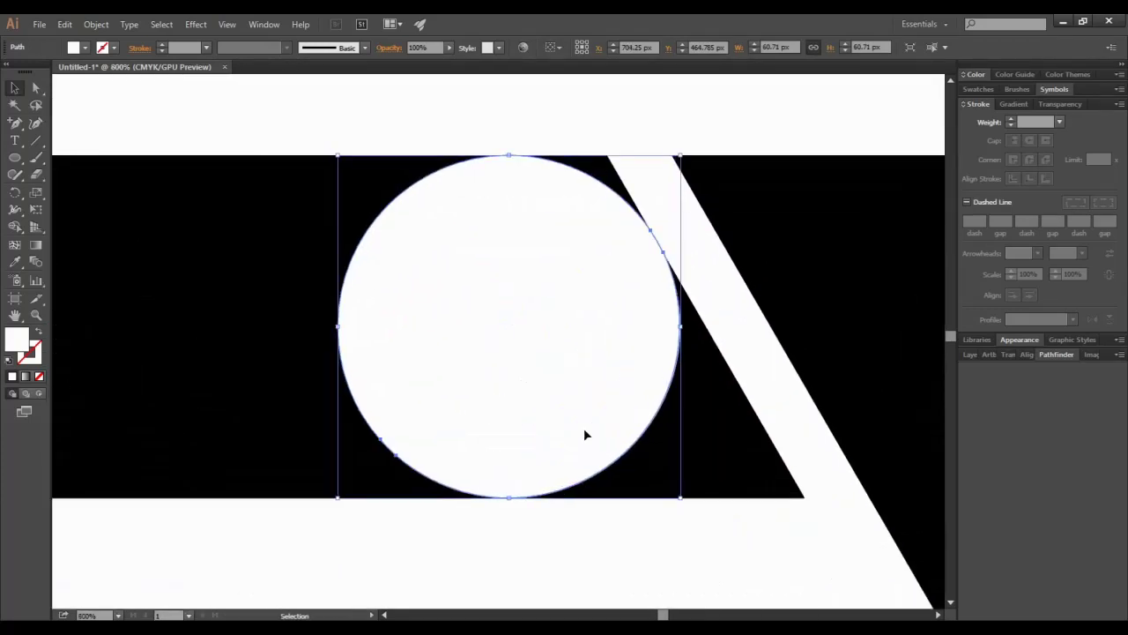
pyautogui.click(564, 109)
pyautogui.moveTo(587, 256); pyautogui.dragTo(587, 257)
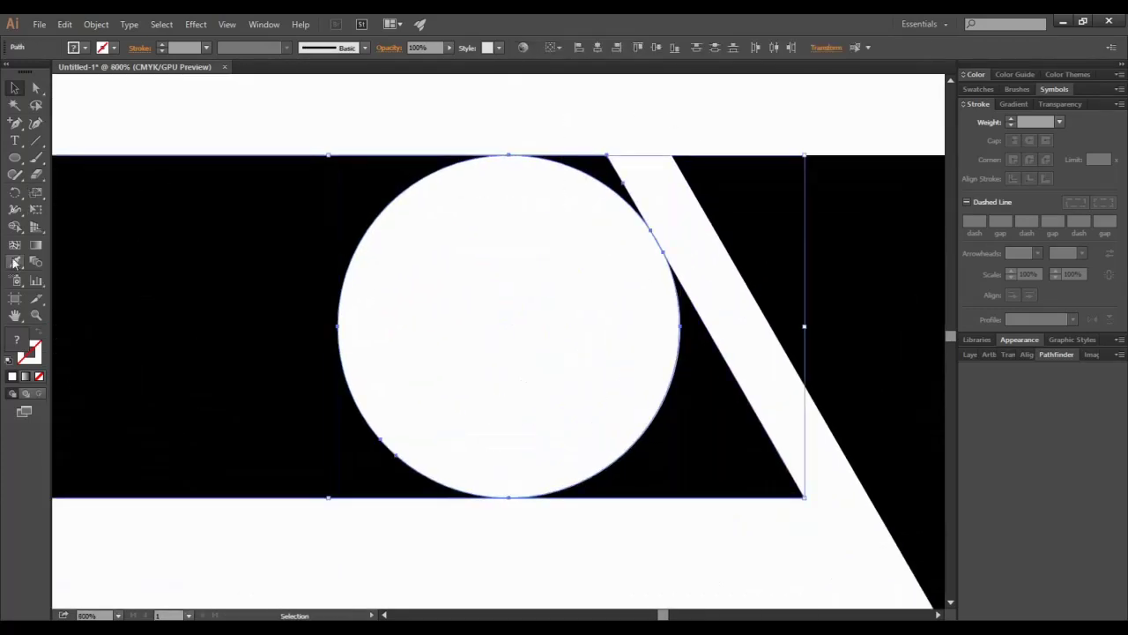
pyautogui.click(14, 263)
pyautogui.click(640, 203)
pyautogui.click(14, 88)
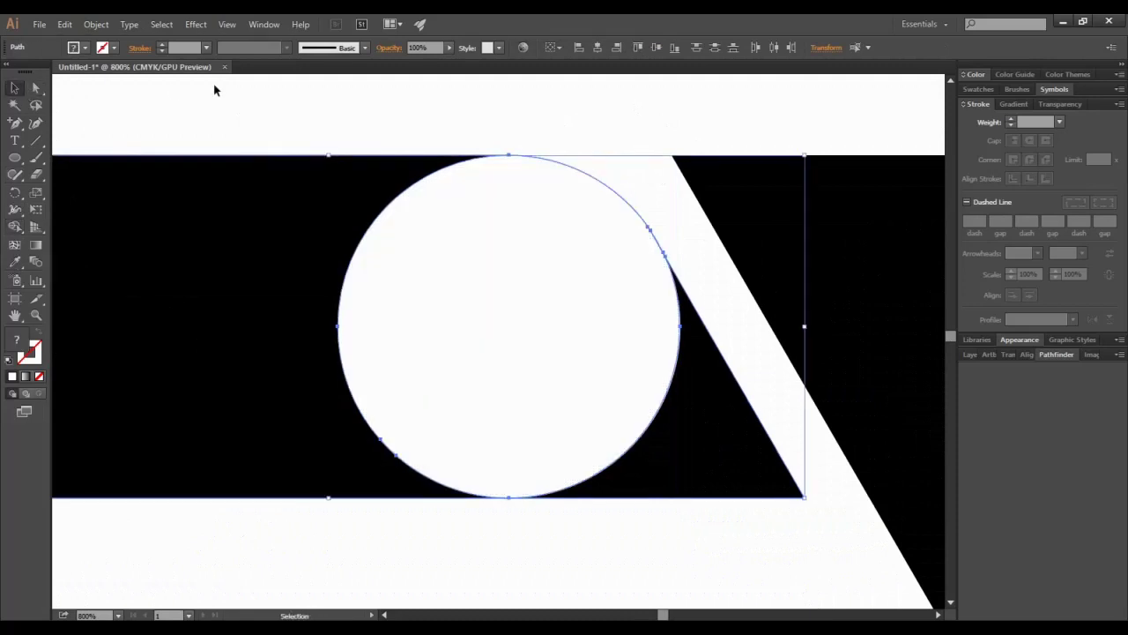
# Move the white circle left into the rounded black bar
pyautogui.hotkey('ctrl', '-')
pyautogui.hotkey('ctrl', '-')
pyautogui.moveTo(537, 344); pyautogui.dragTo(356, 335)
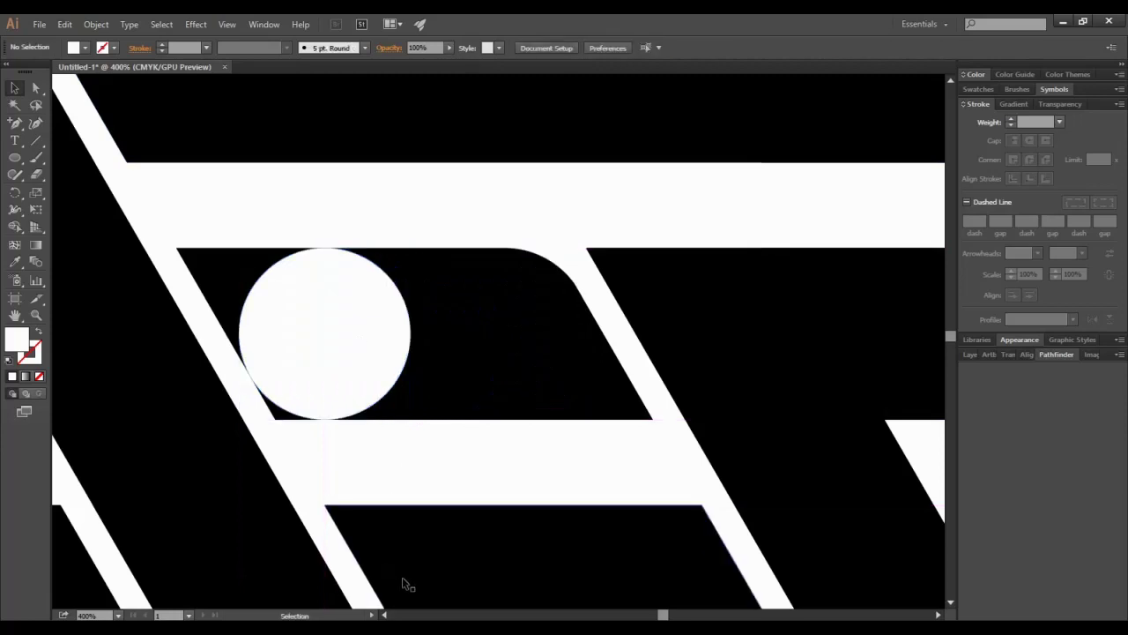
pyautogui.hscroll(-5, 388, 615)
pyautogui.click(599, 370)
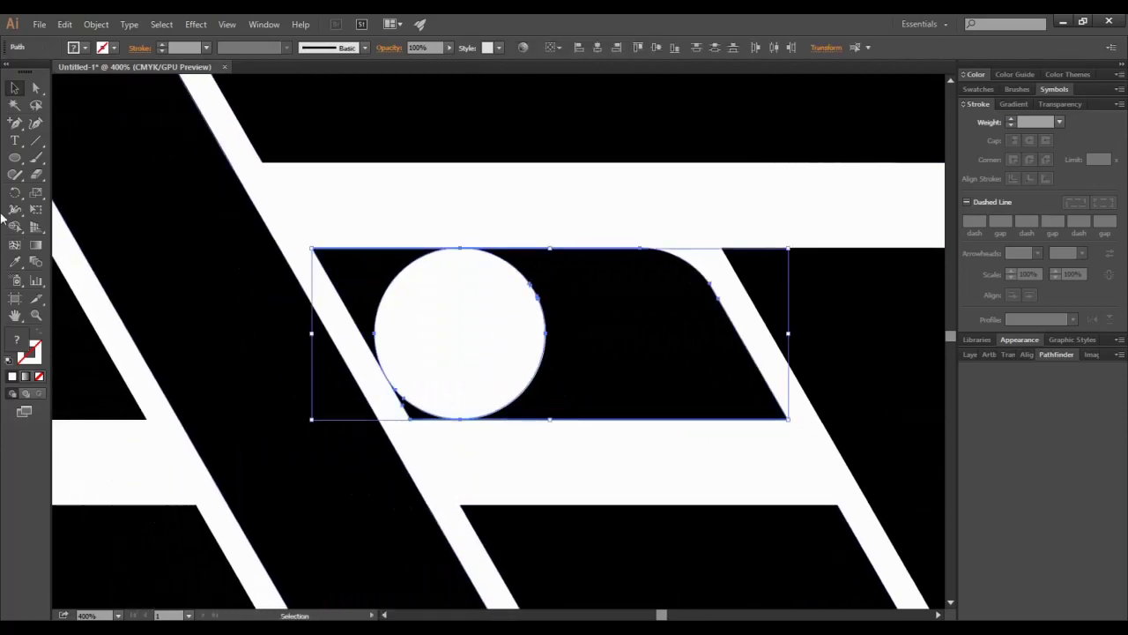
pyautogui.hotkey('shift', 'm')
pyautogui.press('v')
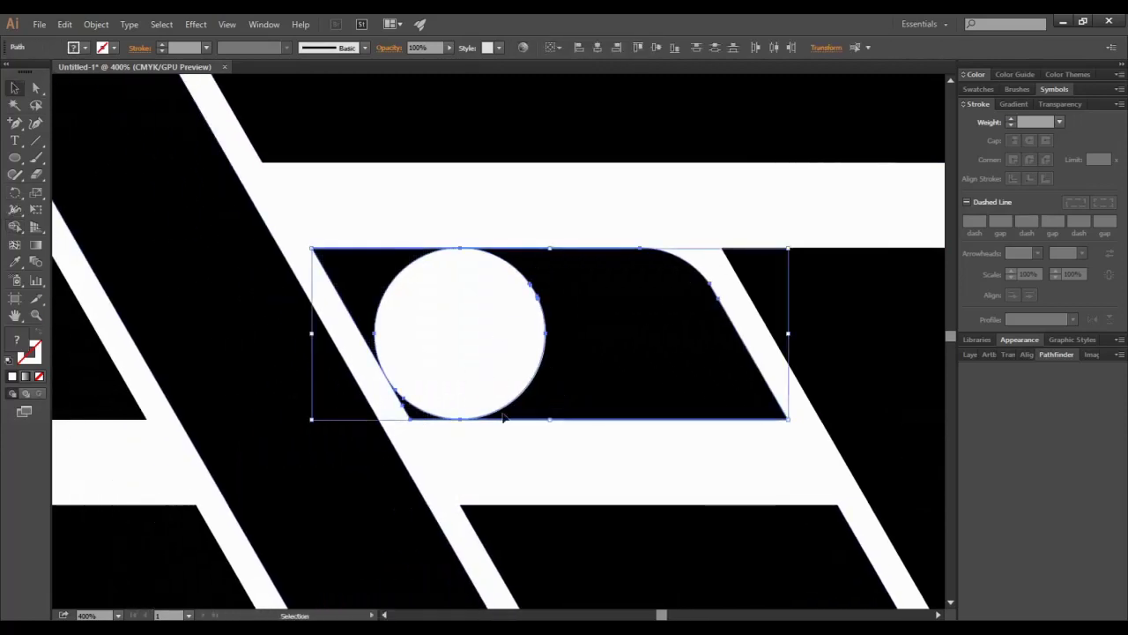
pyautogui.click(475, 455)
# Nudge the circle flush against the diagonal stripe and check it in Outline view
pyautogui.hotkey('ctrl', '+')
pyautogui.click(476, 455)
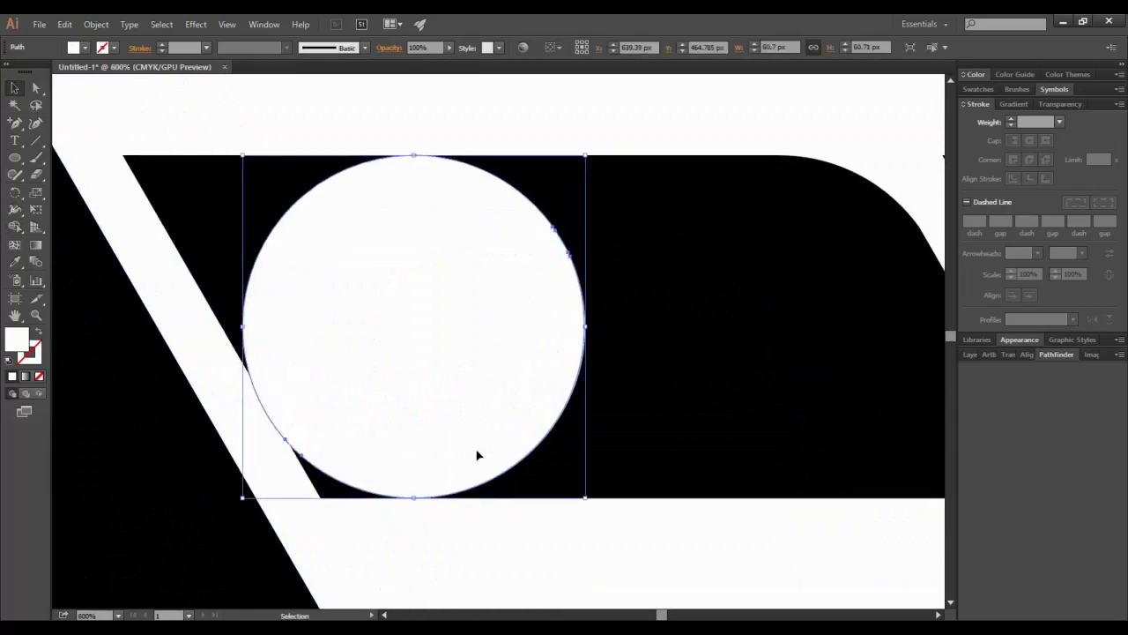
pyautogui.moveTo(298, 417); pyautogui.dragTo(292, 408)
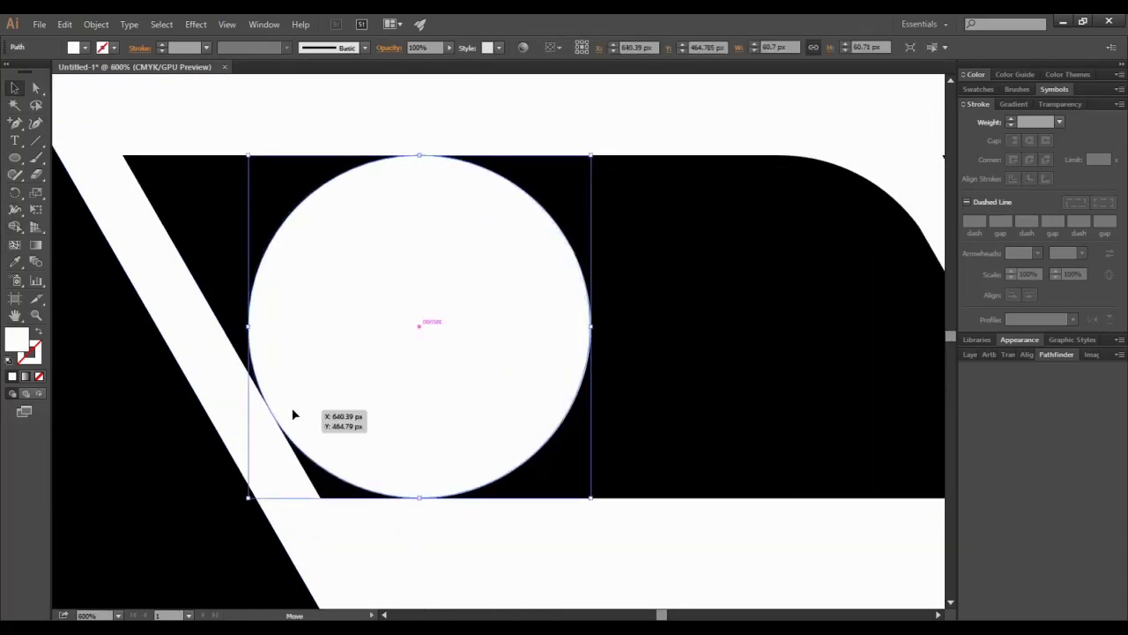
pyautogui.keyDown('shift'); pyautogui.click(343, 489); pyautogui.keyUp('shift')
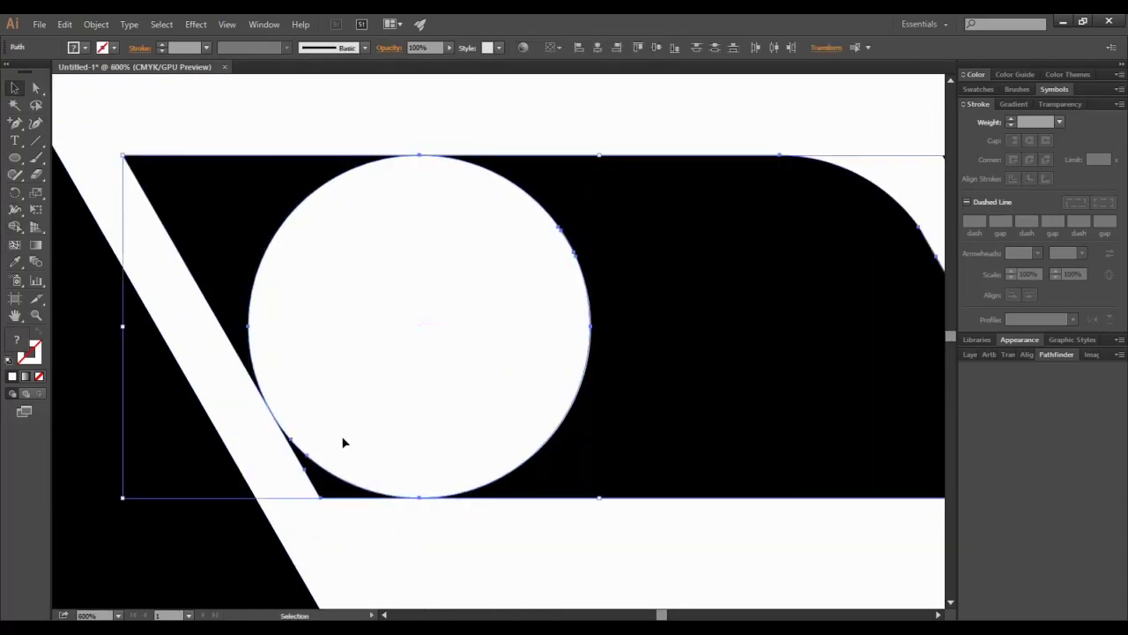
pyautogui.click(423, 579)
pyautogui.hotkey('ctrl', 'y')
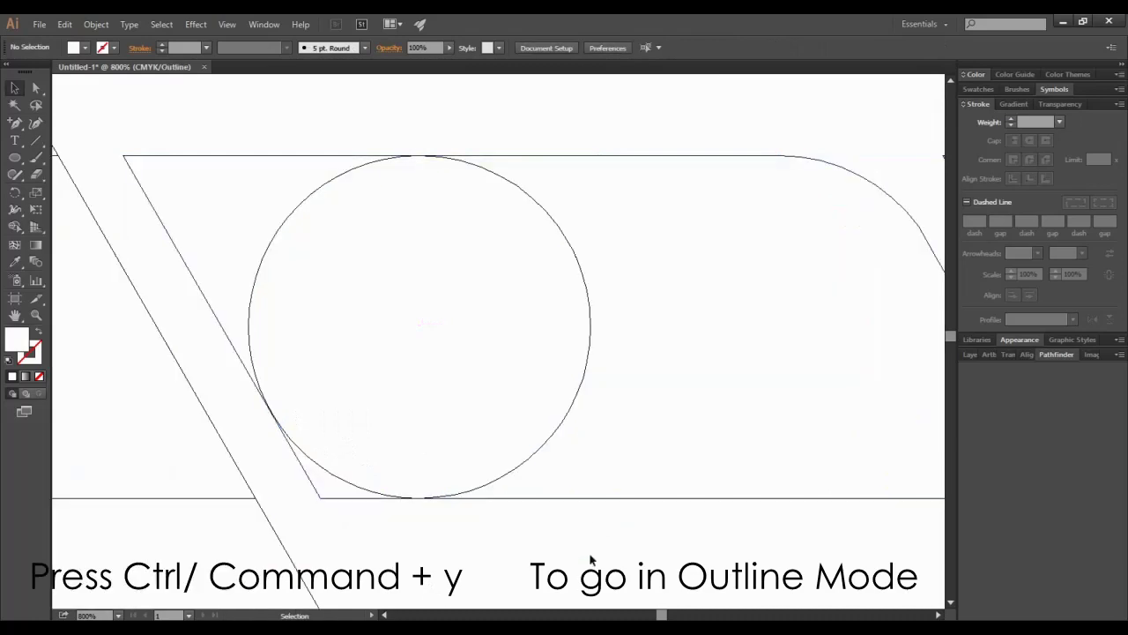
# Merge the black notch between the stripe and circle into white with Shape Builder
pyautogui.scroll(4, 527, 423)
pyautogui.scroll(-3, 527, 425)
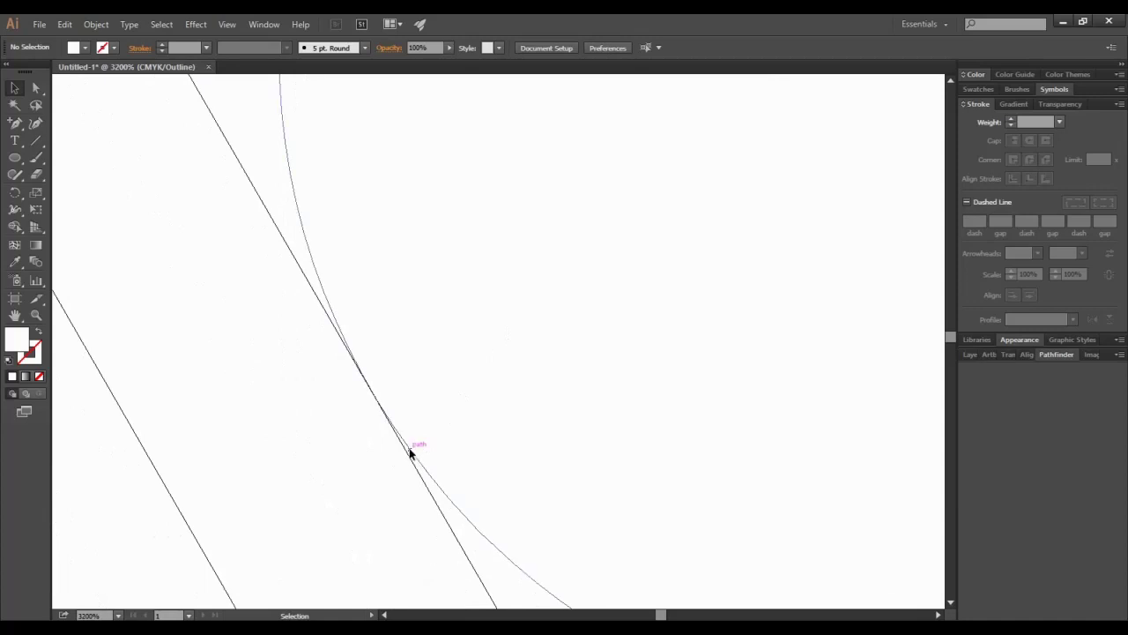
pyautogui.moveTo(410, 452); pyautogui.dragTo(408, 454)
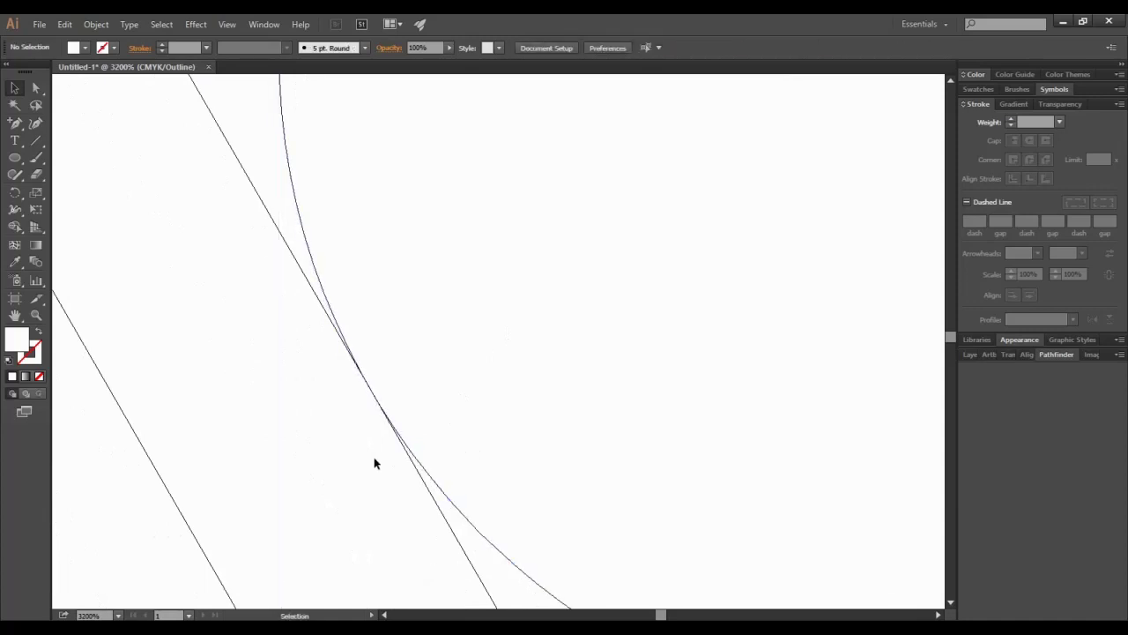
pyautogui.hotkey('ctrl', 'y')
pyautogui.hotkey('ctrl', '-')
pyautogui.hotkey('ctrl', '-')
pyautogui.hotkey('ctrl', '-')
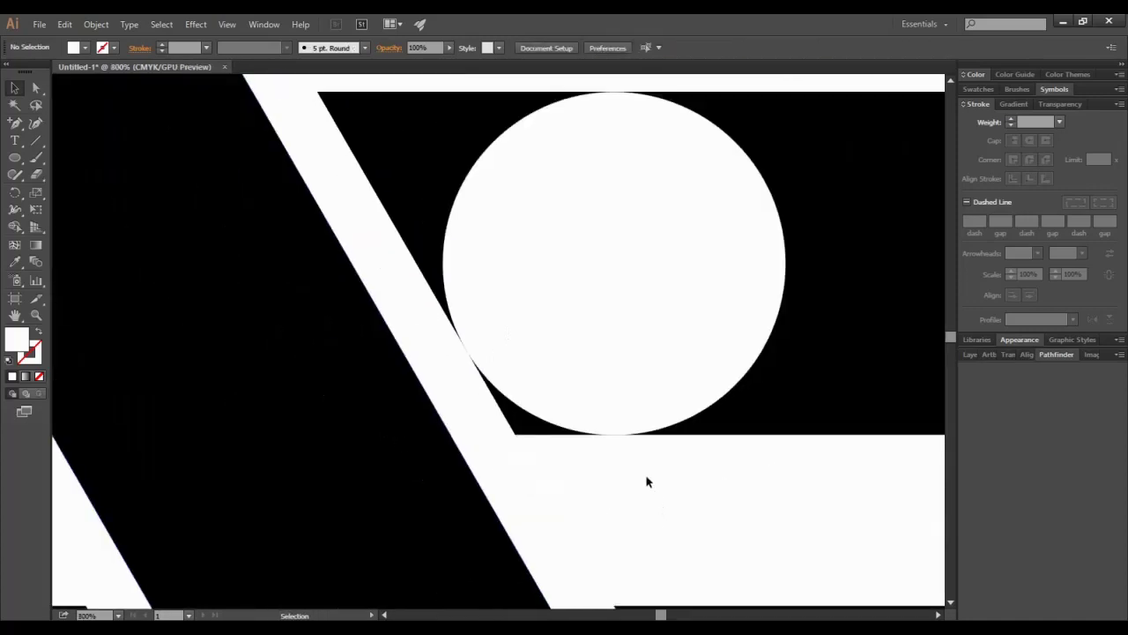
pyautogui.click(529, 414)
pyautogui.click(15, 227)
pyautogui.click(498, 409)
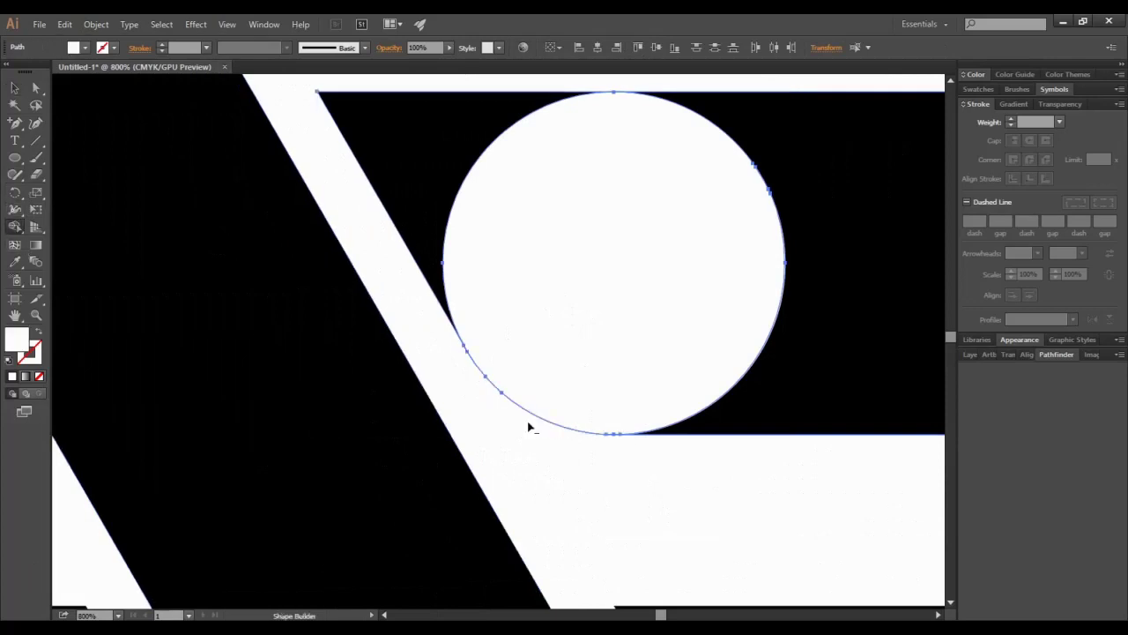
pyautogui.click(15, 88)
pyautogui.click(622, 508)
# Move the white circle up into the top black area beside the diagonal
pyautogui.hotkey('ctrl', '-')
pyautogui.hotkey('ctrl', '-')
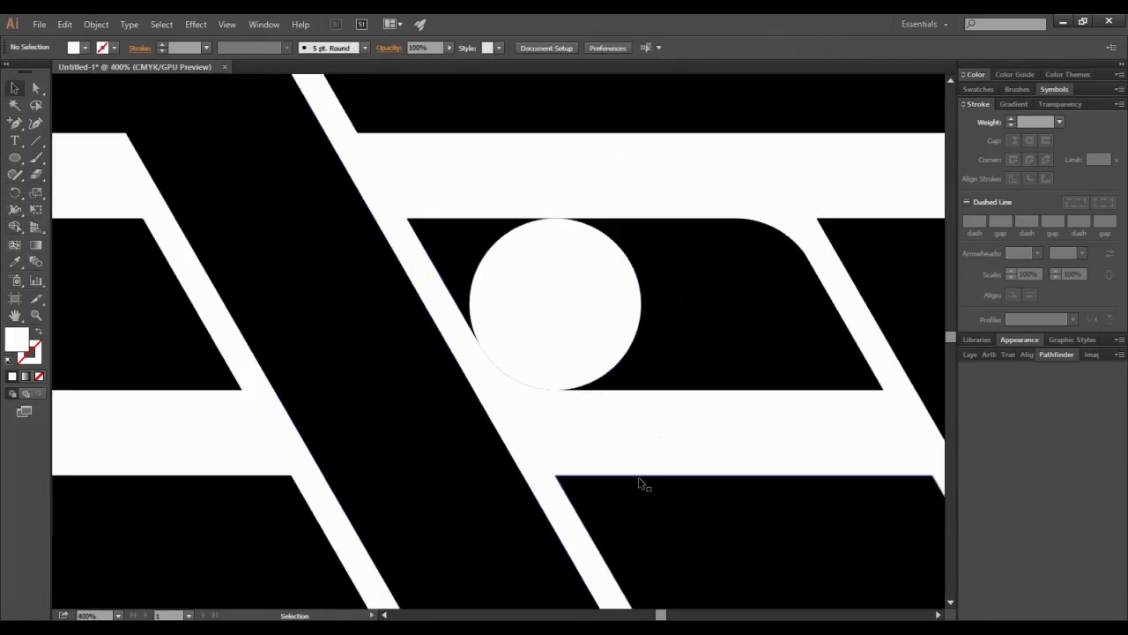
pyautogui.scroll(3, 641, 479)
pyautogui.moveTo(516, 467); pyautogui.dragTo(366, 212)
pyautogui.hotkey('ctrl', 'shift', 'a')
pyautogui.scroll(3, 256, 353)
pyautogui.hotkey('ctrl', '+')
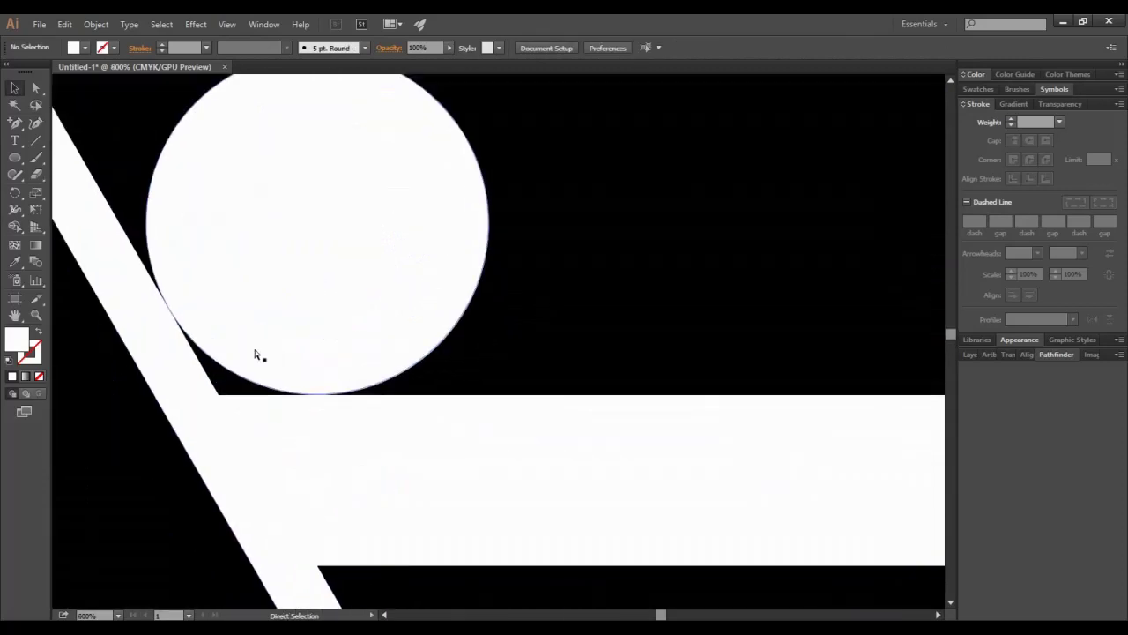
pyautogui.hotkey('ctrl', '+')
# Inspect the circle's edge against the diagonal in Outline view
pyautogui.click(384, 615)
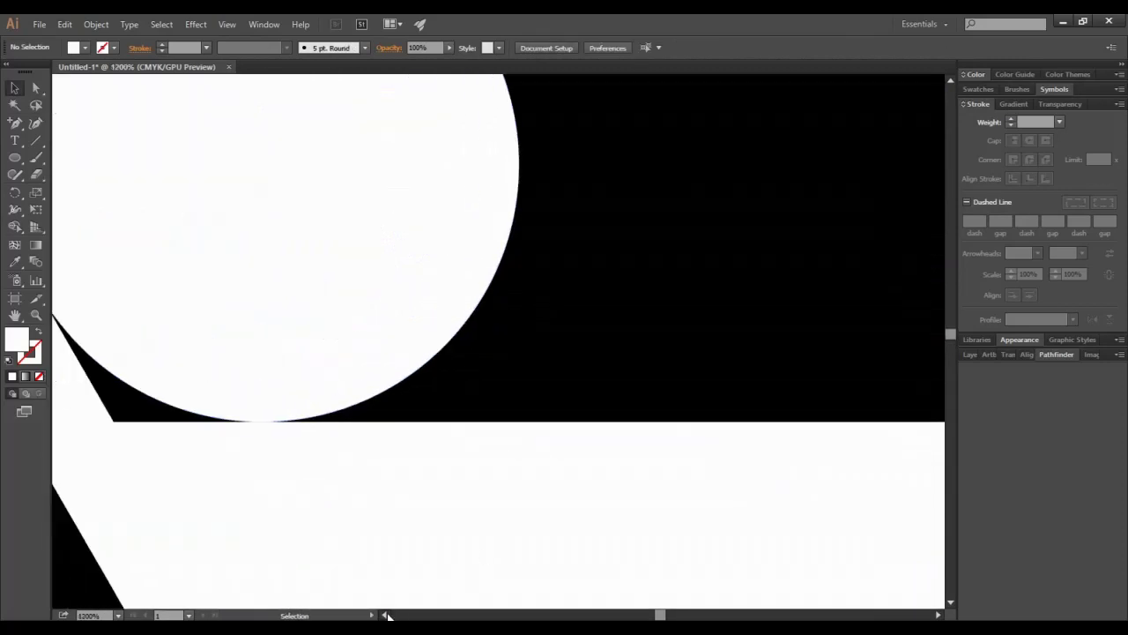
pyautogui.hotkey('ctrl', 'a')
pyautogui.hotkey('shift', 'm')
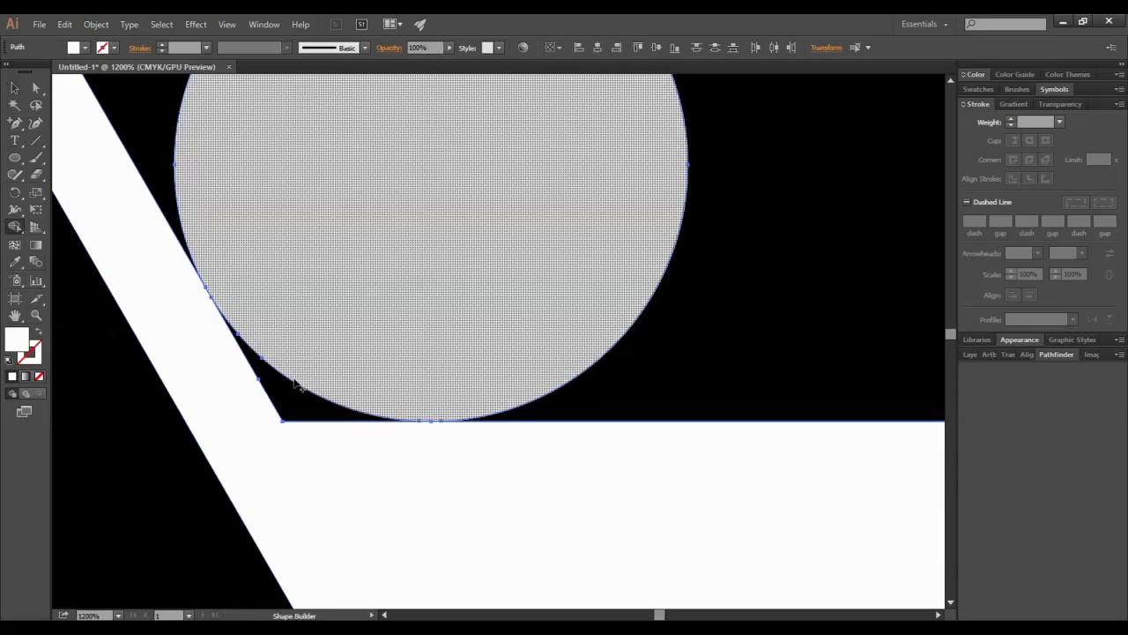
pyautogui.press('v')
pyautogui.hotkey('ctrl', 'shift', 'a')
pyautogui.click(365, 335)
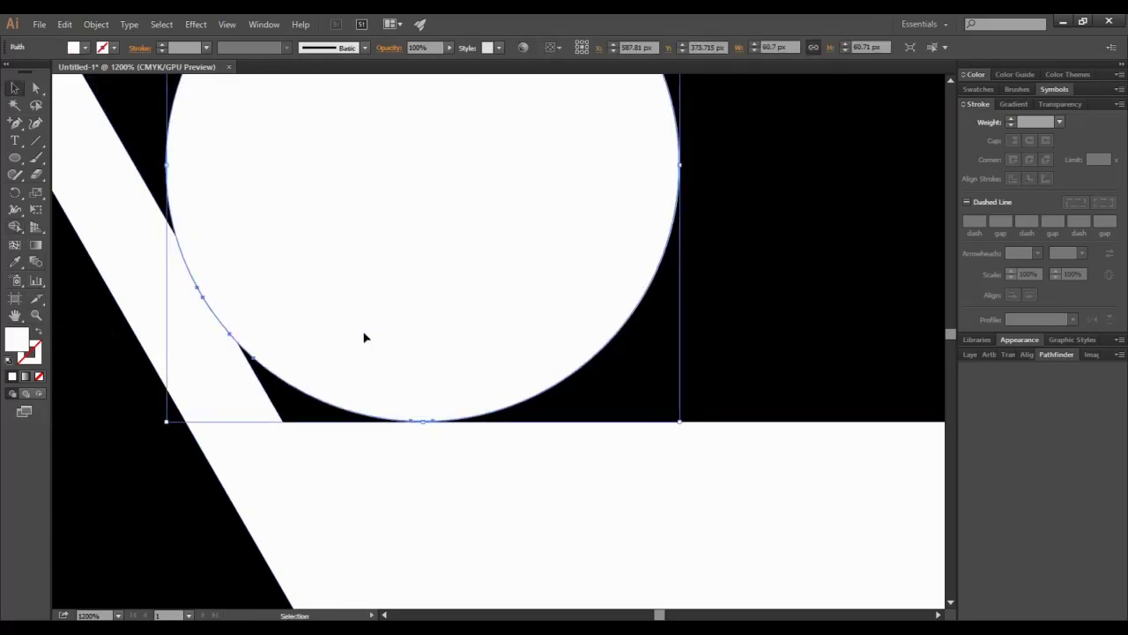
pyautogui.hotkey('ctrl', 'shift', 'a')
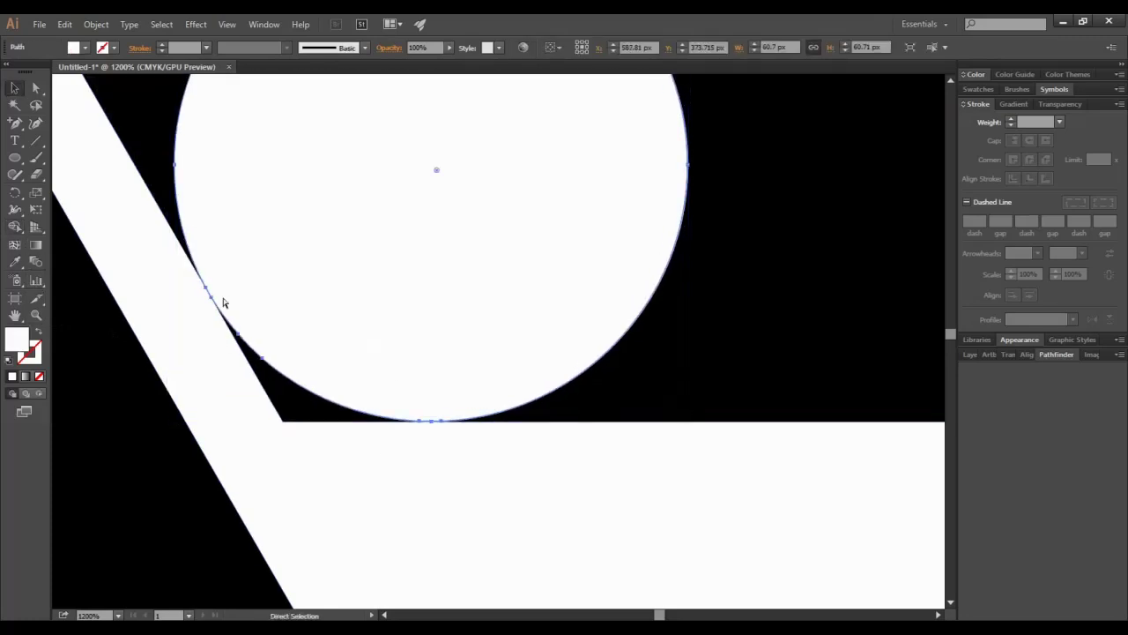
pyautogui.hotkey('ctrl', 'y')
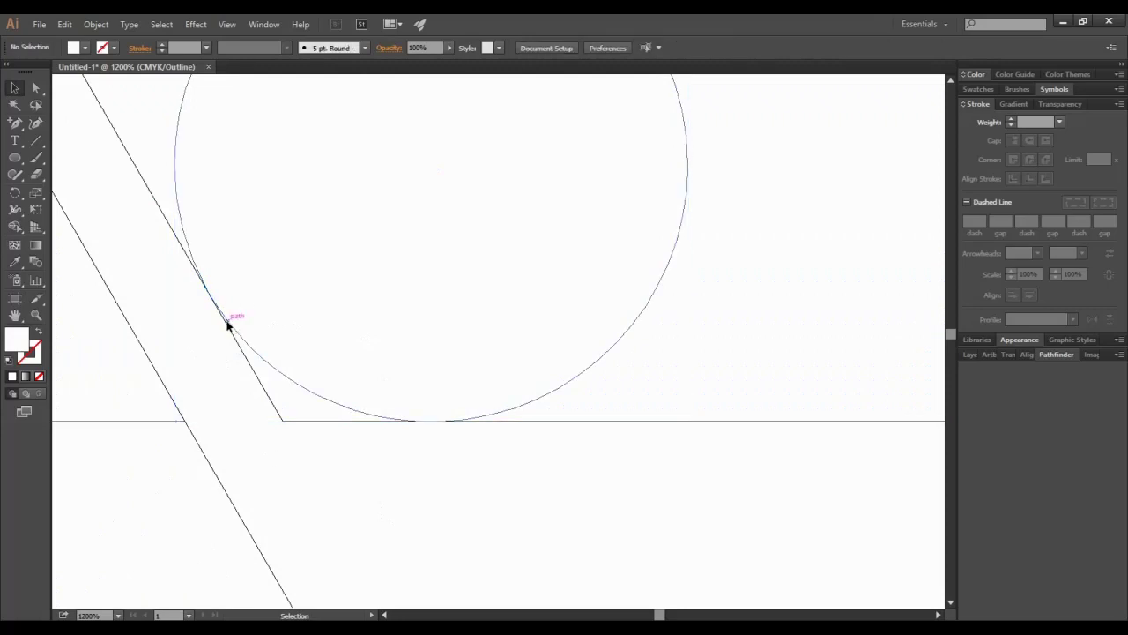
pyautogui.click(225, 326)
pyautogui.click(312, 497)
# Merge the sliver between the circle and the diagonal with Shape Builder
pyautogui.hotkey('ctrl', 'y')
pyautogui.hotkey('ctrl', 'a')
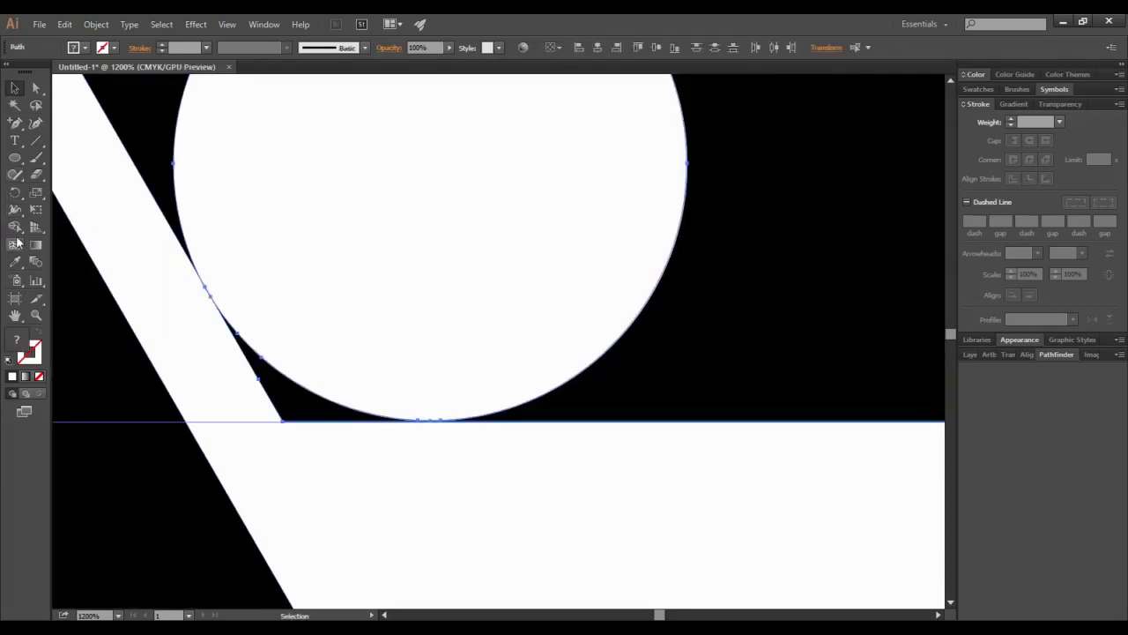
pyautogui.hotkey('shift', 'm')
pyautogui.click(309, 405)
pyautogui.press('v')
pyautogui.hotkey('ctrl', 'shift', 'a')
pyautogui.hotkey('ctrl', '-')
pyautogui.hotkey('ctrl', '-')
pyautogui.hotkey('ctrl', '-')
pyautogui.hotkey('ctrl', '-')
pyautogui.hotkey('ctrl', '-')
pyautogui.hotkey('ctrl', '-')
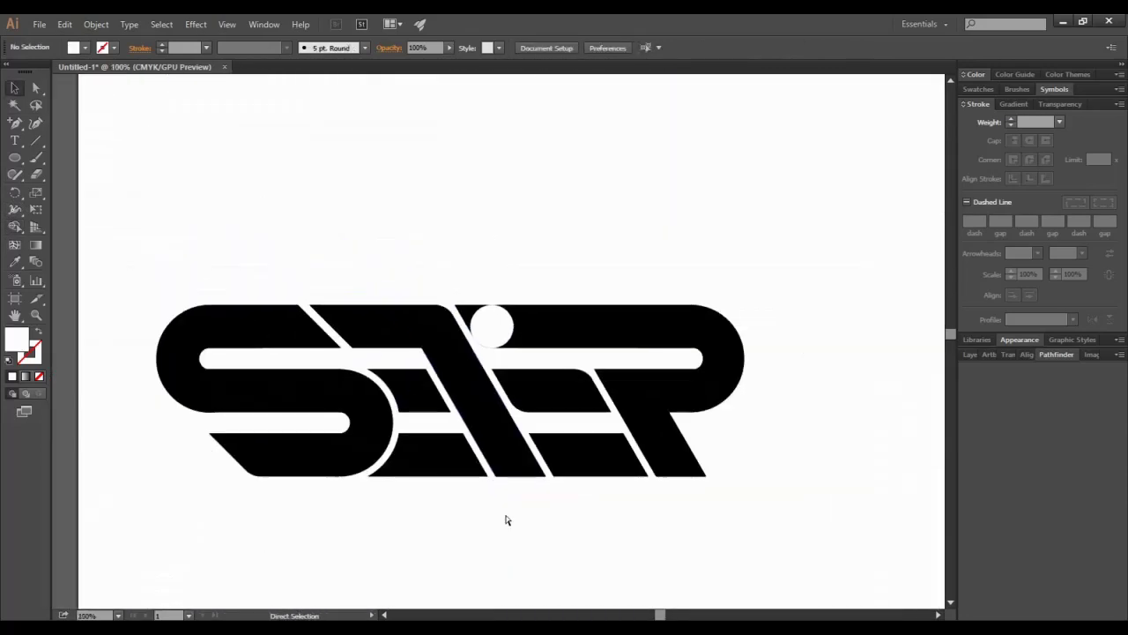
# Move the circle onto the lower black bar and trim the black corner by its top
pyautogui.hotkey('ctrl', '+')
pyautogui.moveTo(512, 327); pyautogui.dragTo(690, 520)
pyautogui.scroll(-3, 836, 484)
pyautogui.click(836, 484)
pyautogui.click(600, 396)
pyautogui.keyDown('shift'); pyautogui.click(673, 376); pyautogui.keyUp('shift')
pyautogui.click(14, 228)
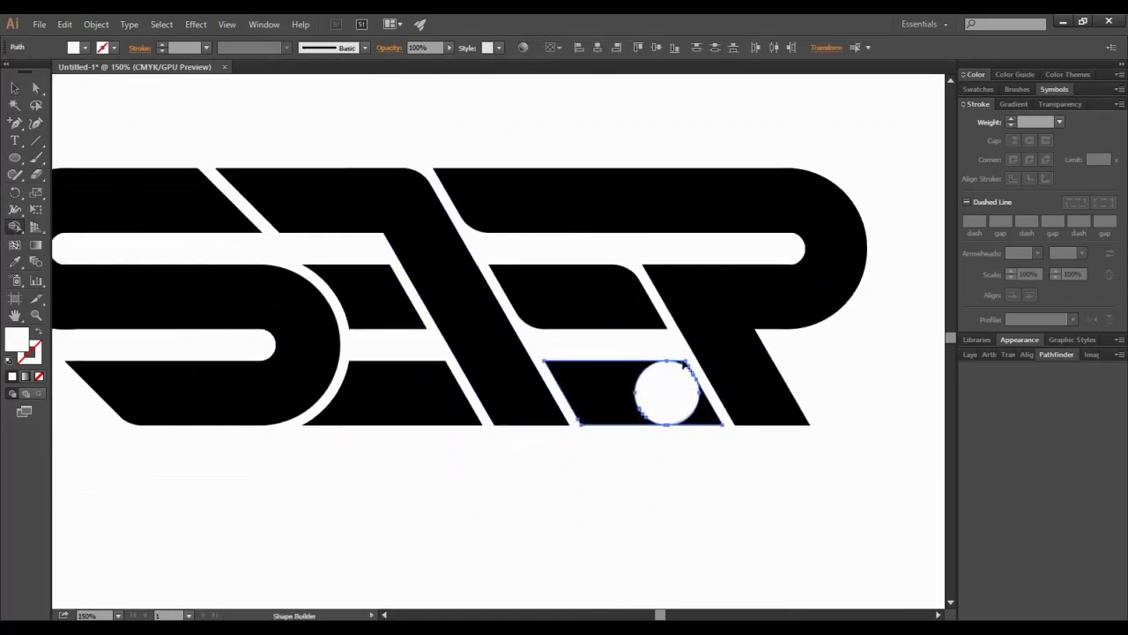
pyautogui.click(938, 615)
pyautogui.scroll(2, 675, 464)
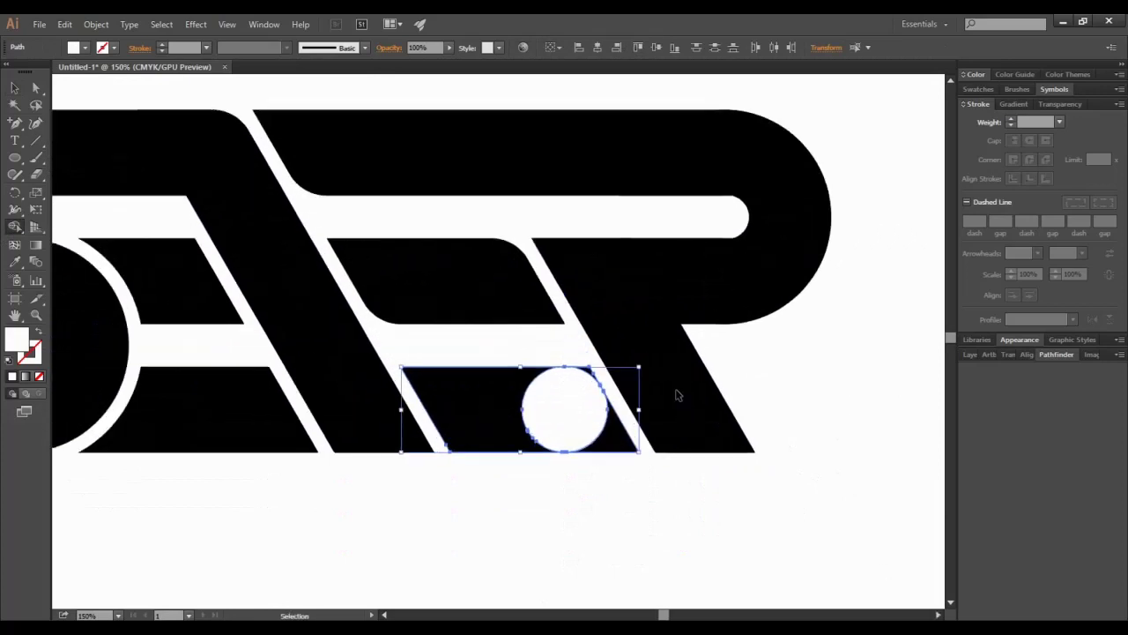
pyautogui.scroll(3, 675, 393)
pyautogui.scroll(-1, 810, 423)
pyautogui.keyDown('alt'); pyautogui.click(760, 364); pyautogui.keyUp('alt')
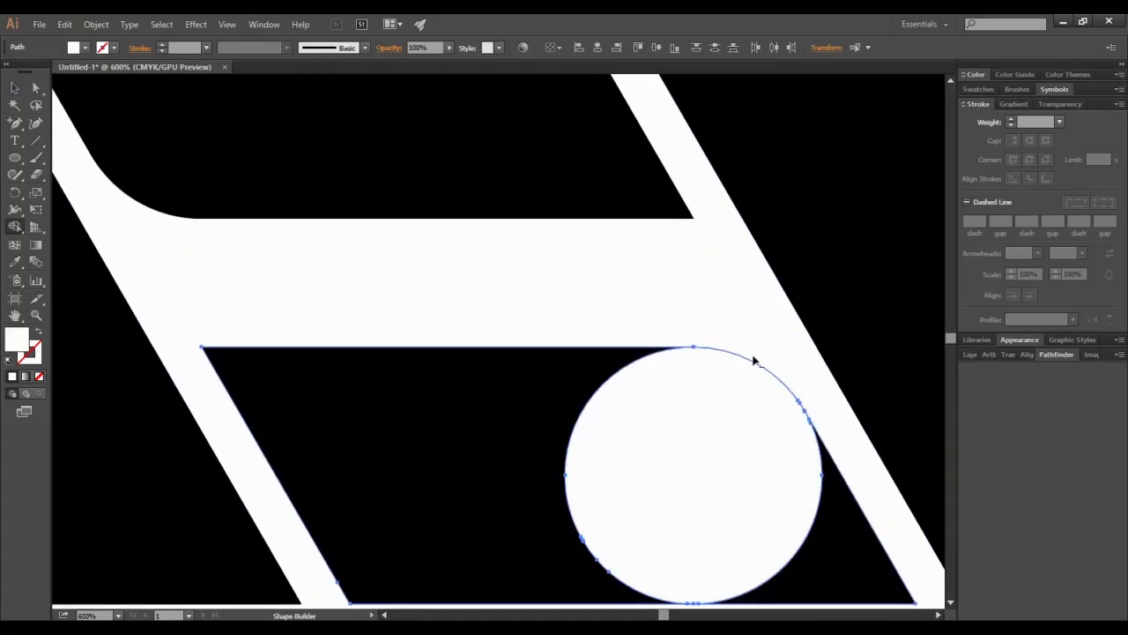
pyautogui.click(14, 88)
# Nudge the circle left against the diagonal and remove the black wedge beneath it
pyautogui.click(684, 438)
pyautogui.press('Left')
pyautogui.press('Left')
pyautogui.press('Left')
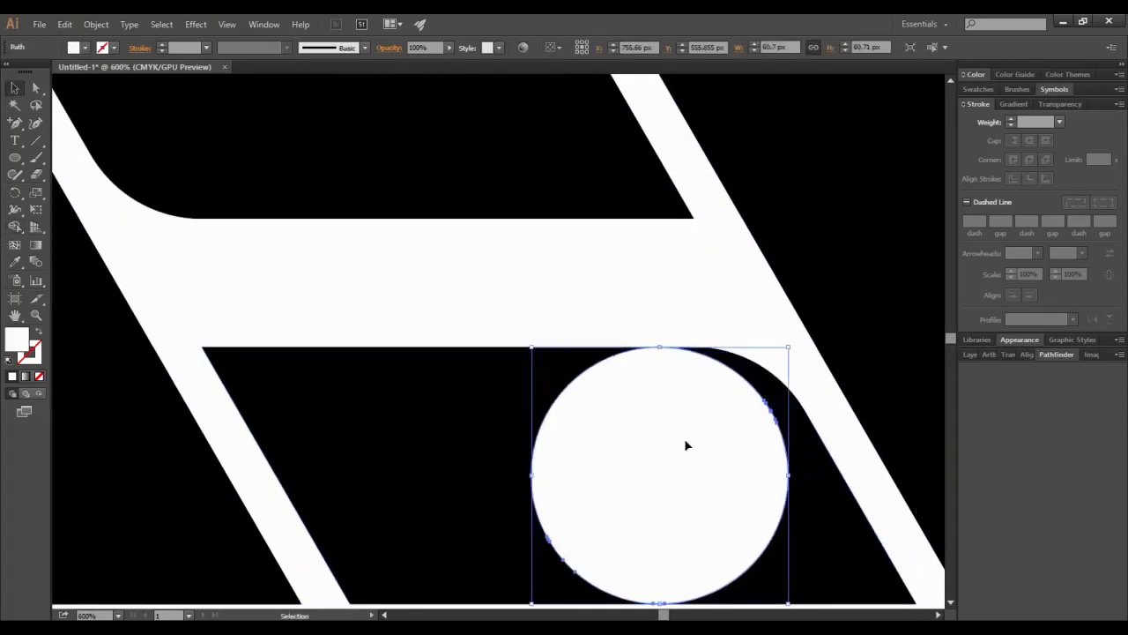
pyautogui.press('Left')
pyautogui.press('Left')
pyautogui.press('Left')
pyautogui.press('Left')
pyautogui.press('Left')
pyautogui.press('Left')
pyautogui.press('Left')
pyautogui.press('Left')
pyautogui.press('Left')
pyautogui.press('Left')
pyautogui.press('Left')
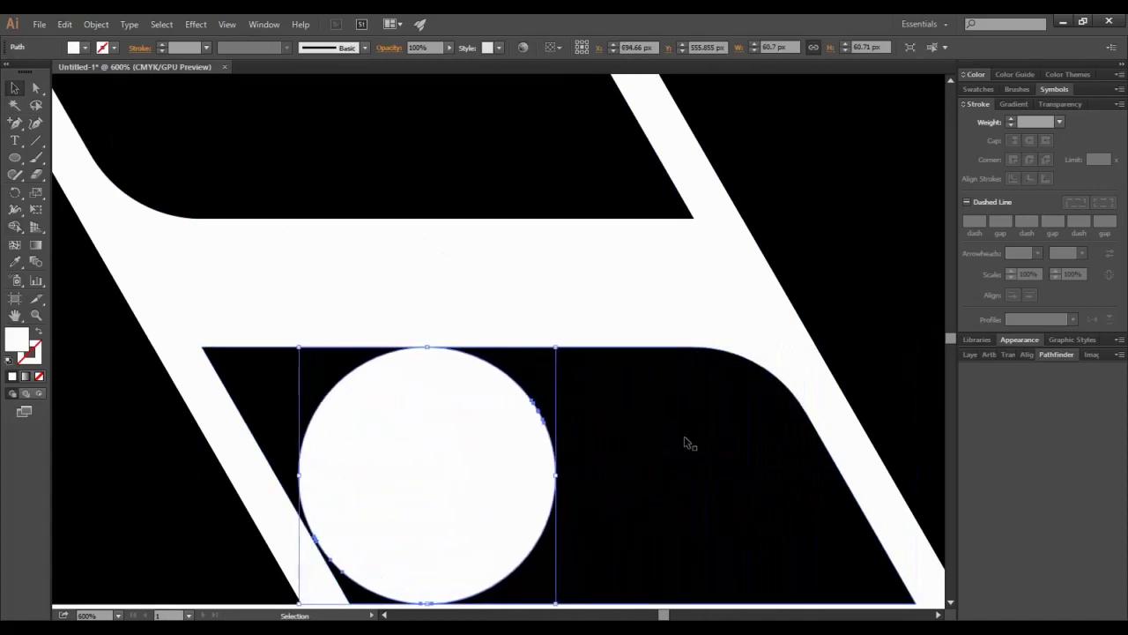
pyautogui.click(536, 346)
pyautogui.scroll(-2, 317, 547)
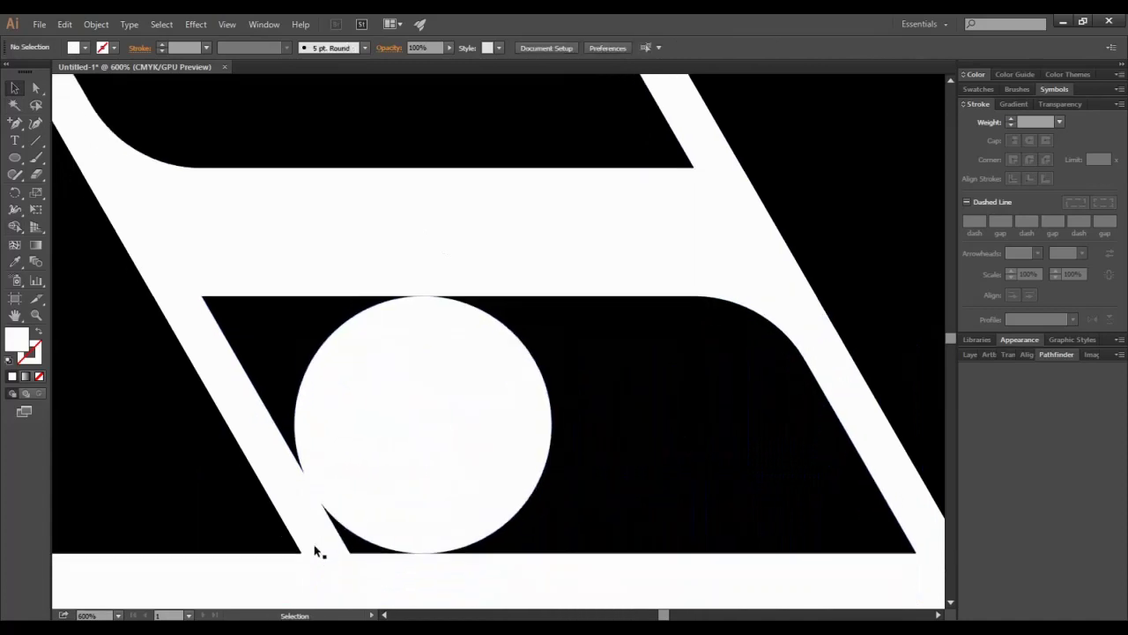
pyautogui.keyDown('shift'); pyautogui.click(355, 483); pyautogui.keyUp('shift')
pyautogui.click(14, 226)
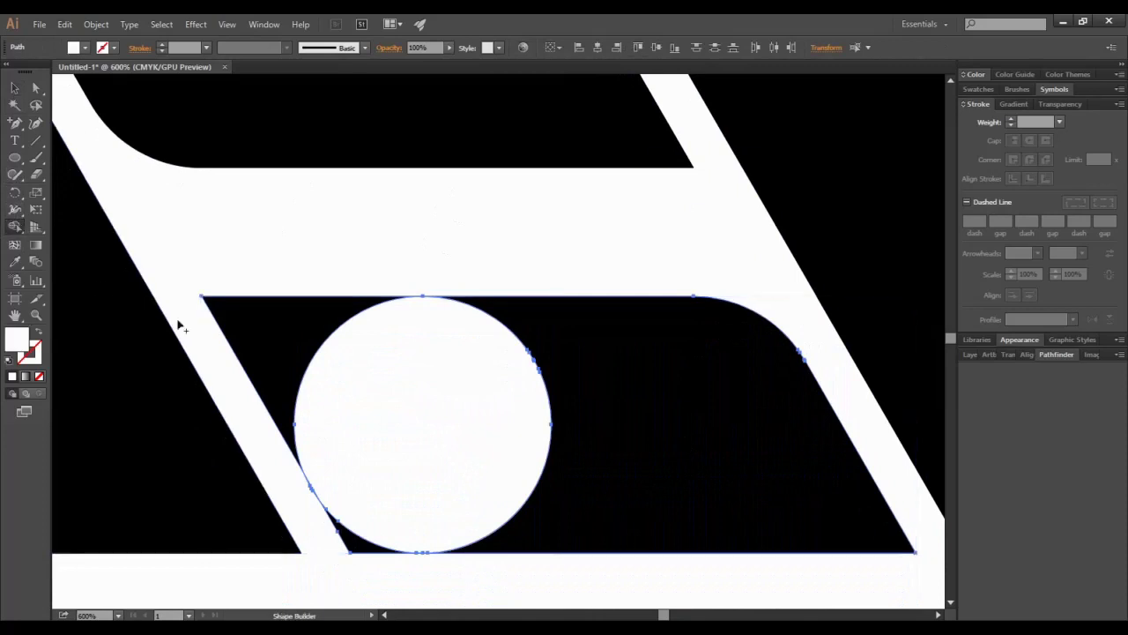
pyautogui.keyDown('alt'); pyautogui.click(357, 549); pyautogui.keyUp('alt')
# Slide the circle right into the R's leg
pyautogui.click(467, 418)
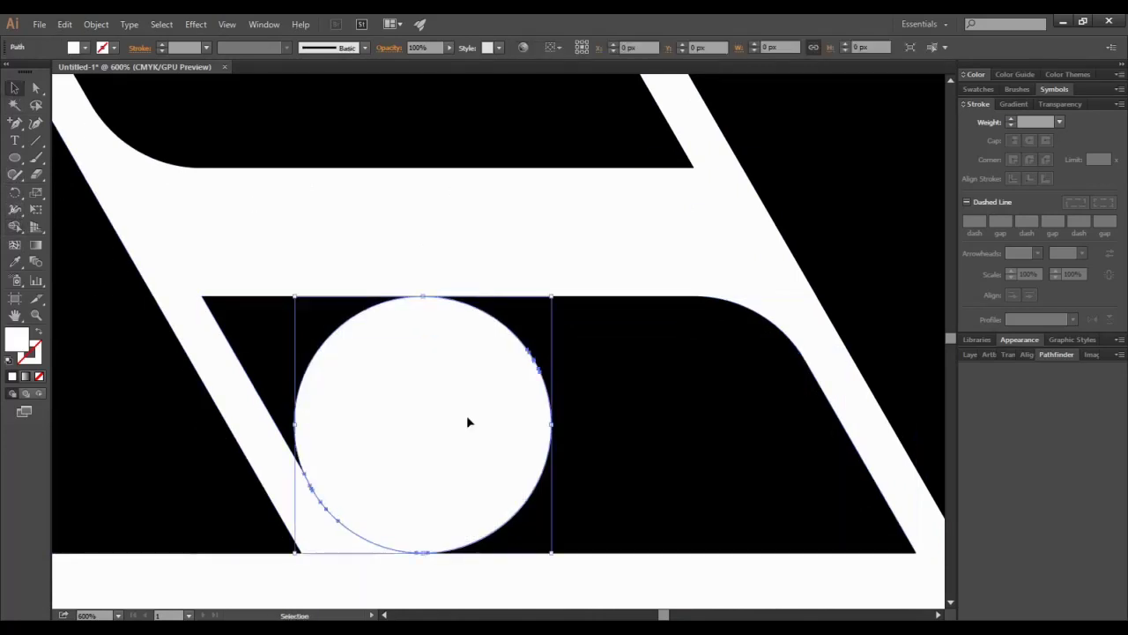
pyautogui.press('a')
pyautogui.hotkey('ctrl', '-')
pyautogui.hotkey('ctrl', '-')
pyautogui.hotkey('ctrl', '-')
pyautogui.press('v')
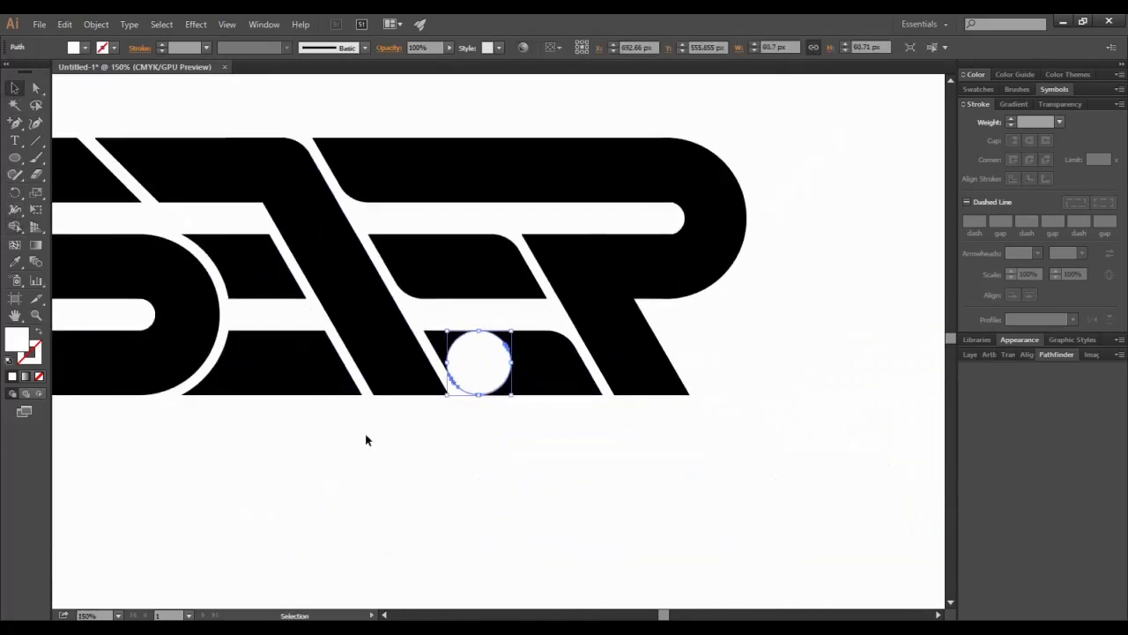
pyautogui.moveTo(474, 373); pyautogui.dragTo(621, 375)
# Position the circle in the R's leg and merge the sliver beside it with Shape Builder
pyautogui.click(763, 492)
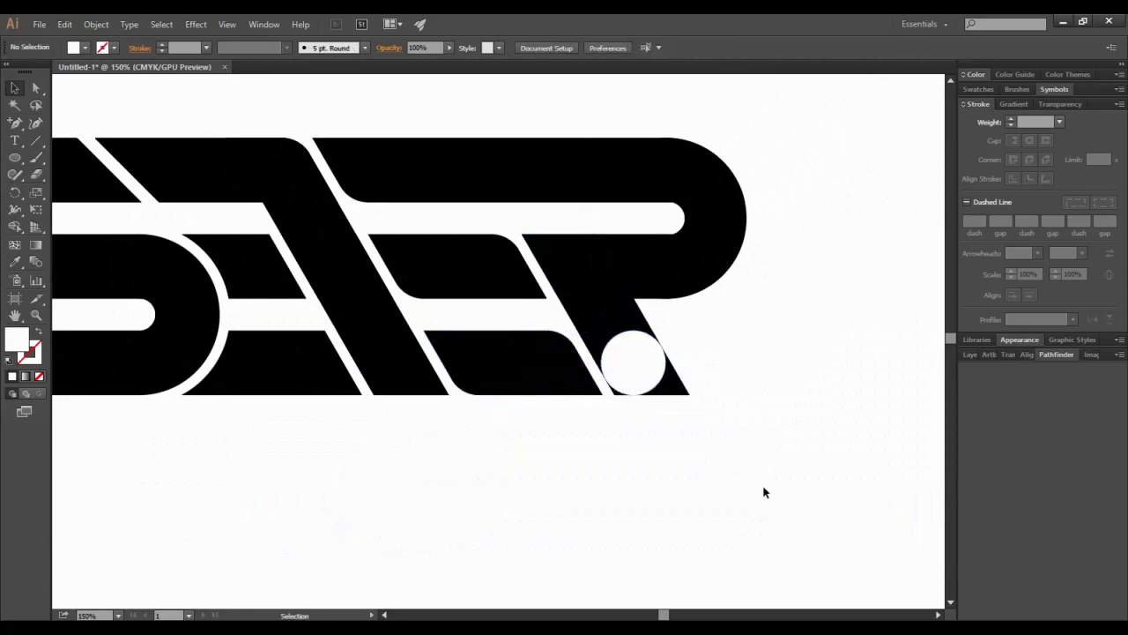
pyautogui.click(938, 615)
pyautogui.hotkey('ctrl', '+')
pyautogui.hotkey('ctrl', '+')
pyautogui.hotkey('ctrl', '+')
pyautogui.hotkey('ctrl', '+')
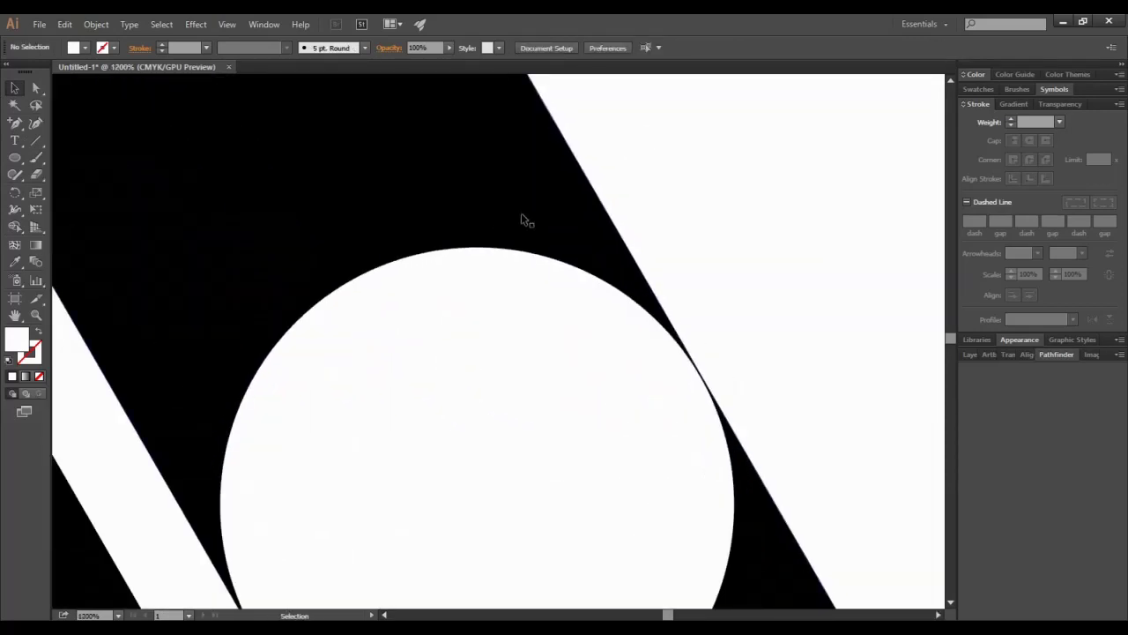
pyautogui.scroll(-3, 508, 193)
pyautogui.moveTo(340, 392); pyautogui.dragTo(332, 398)
pyautogui.moveTo(400, 560)
pyautogui.mouseDown()
pyautogui.moveTo(159, 336)
pyautogui.moveTo(327, 517)
pyautogui.mouseUp()
pyautogui.hotkey('shift', 'm')
pyautogui.press('v')
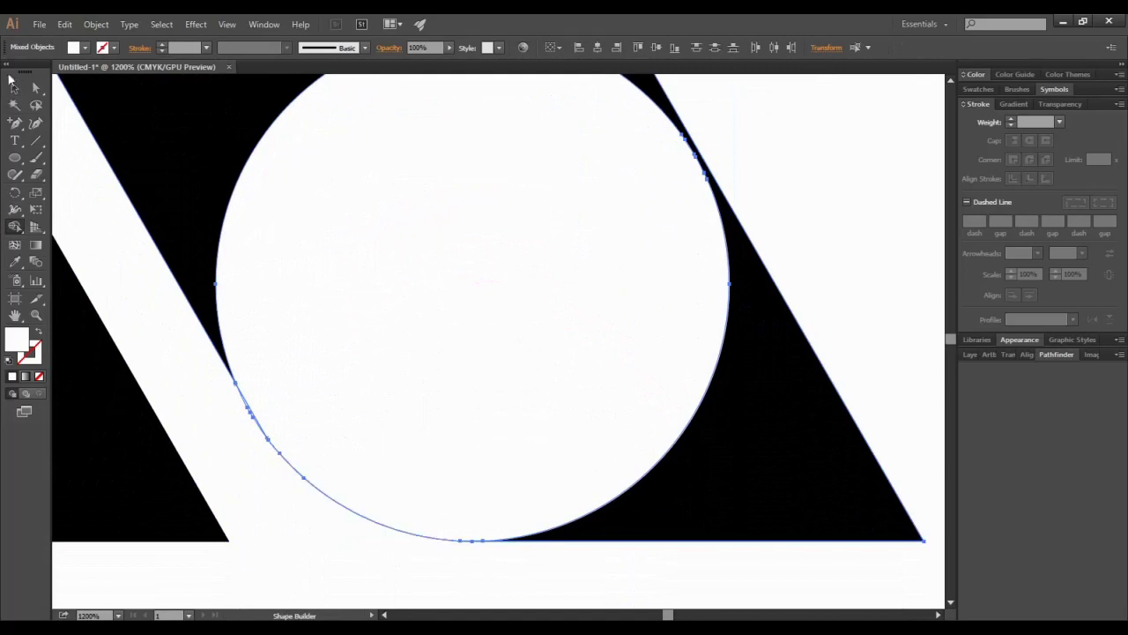
pyautogui.click(310, 590)
# Delete the extra white circle on the R's tail and fit the artboard in view
pyautogui.hotkey('ctrl', '-')
pyautogui.hotkey('ctrl', '-')
pyautogui.hotkey('ctrl', '-')
pyautogui.hotkey('ctrl', '-')
pyautogui.hotkey('ctrl', '-')
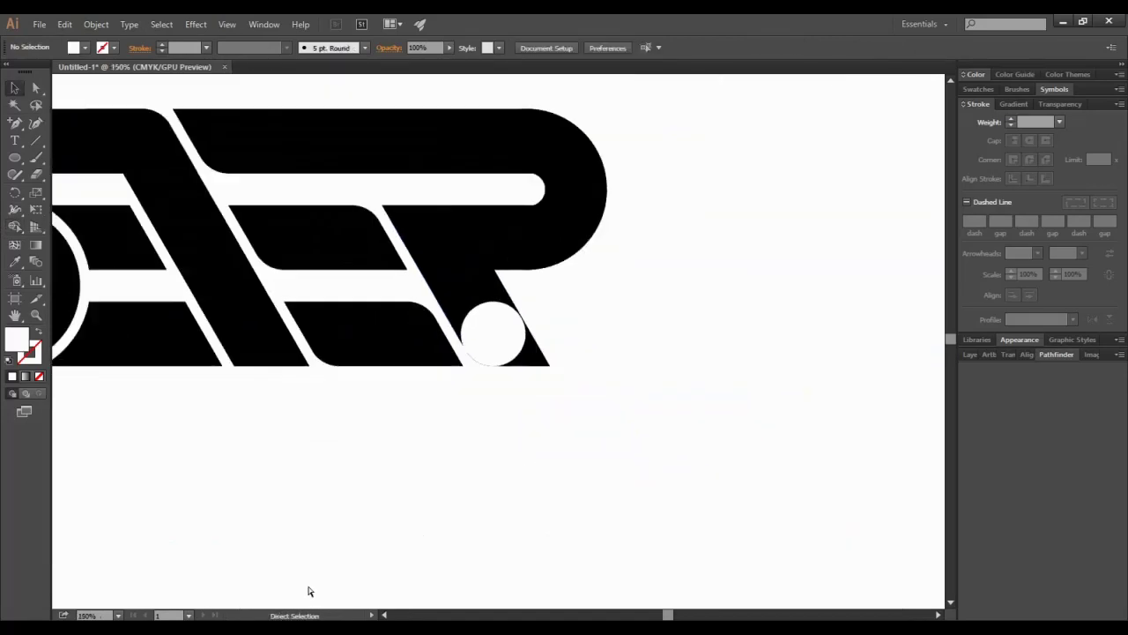
pyautogui.hotkey('ctrl', '-')
pyautogui.hotkey('ctrl', '-')
pyautogui.scroll(1, 309, 590)
pyautogui.scroll(1, 320, 567)
pyautogui.click(496, 439)
pyautogui.press('Delete')
pyautogui.hotkey('ctrl', '0')
# Merge all the logo pieces into a single shape with Pathfinder Unite
pyautogui.moveTo(268, 183)
pyautogui.mouseDown()
pyautogui.moveTo(369, 302)
pyautogui.moveTo(628, 323)
pyautogui.mouseUp()
pyautogui.click(1060, 132)
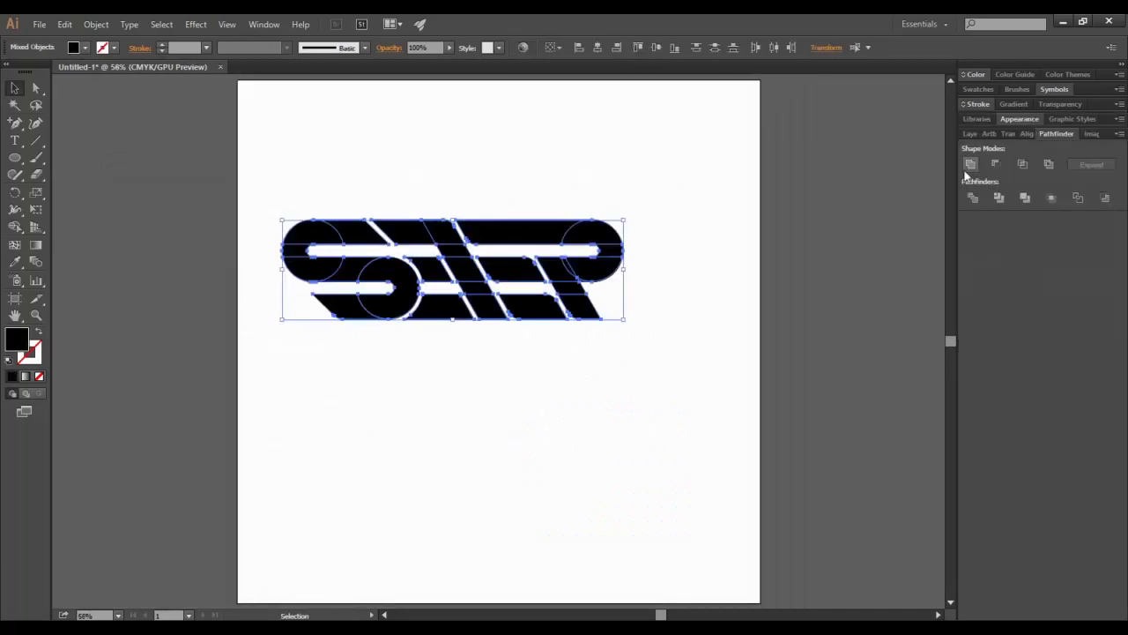
pyautogui.click(972, 163)
pyautogui.click(698, 340)
# Centre the merged logo horizontally and vertically on the artboard at X and Y 640 px
pyautogui.click(521, 275)
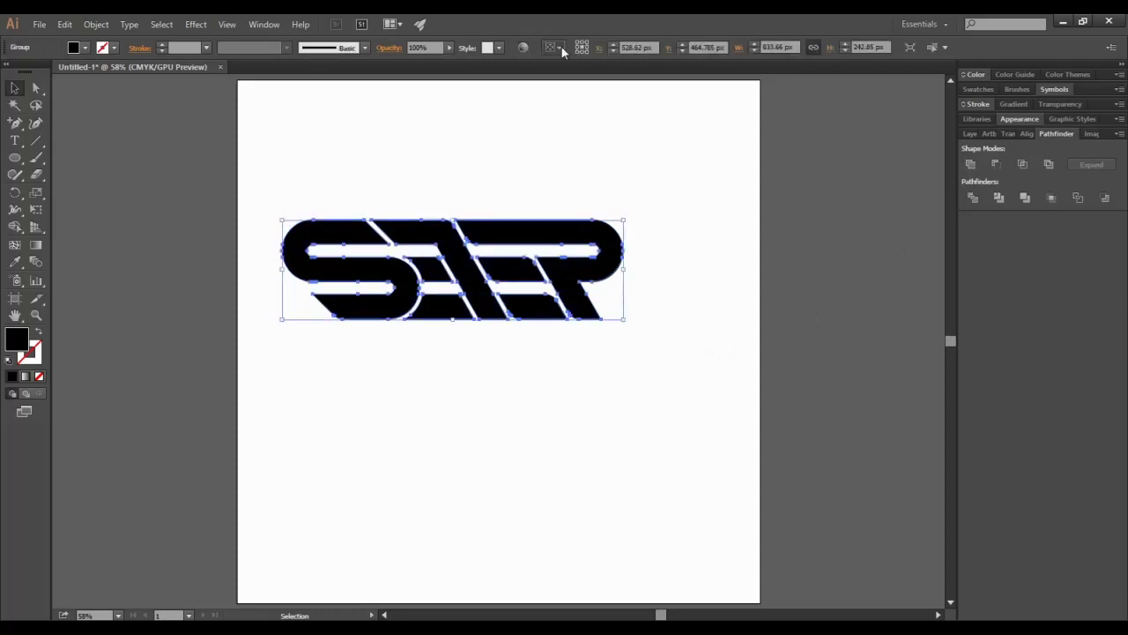
pyautogui.click(599, 50)
pyautogui.click(657, 48)
pyautogui.click(652, 159)
# Scale the logo up proportionally to about 833.66 px wide
pyautogui.click(661, 333)
pyautogui.moveTo(669, 344); pyautogui.dragTo(692, 344)
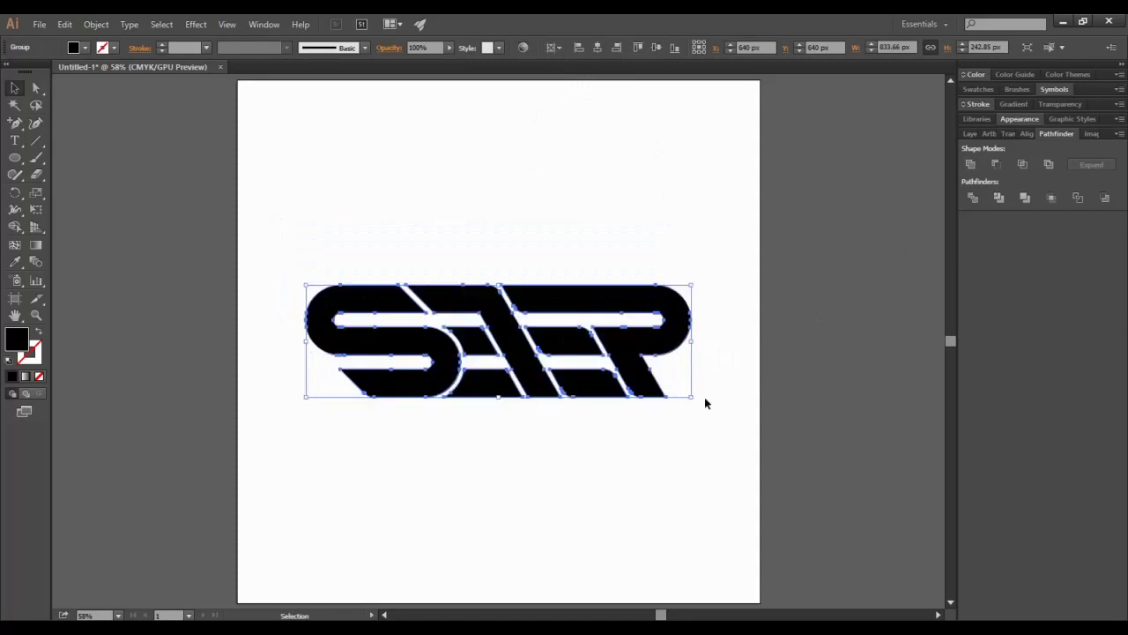
pyautogui.click(686, 454)
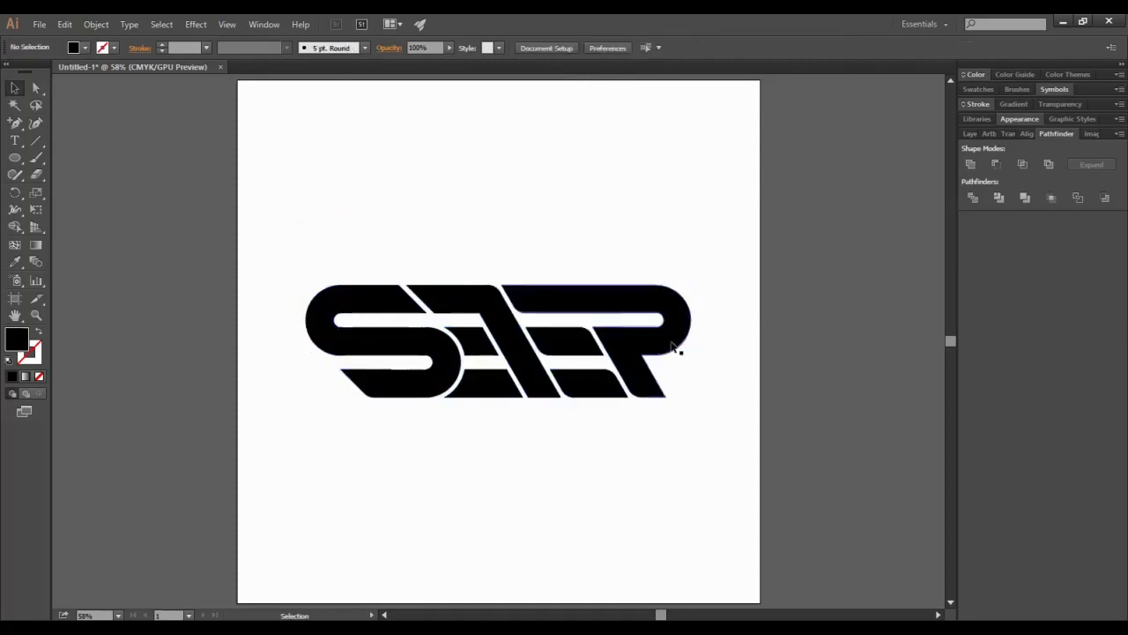